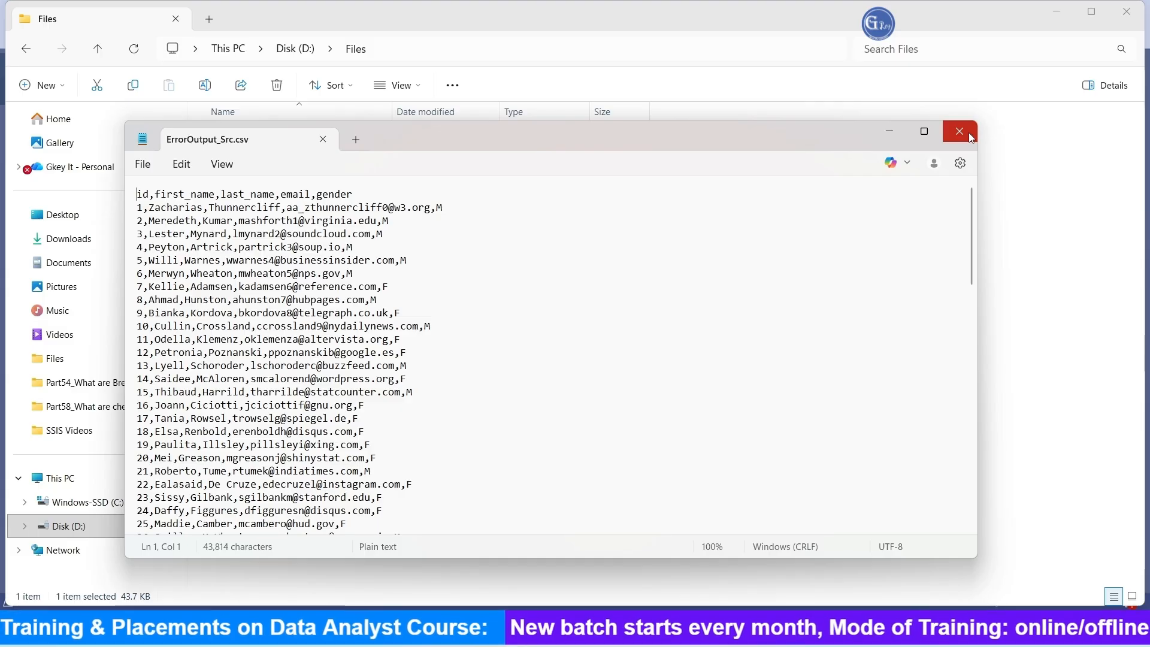
# Step: Close the source CSV, switch to Visual Studio and add a Data Flow Task to the ErrorOutput.dtsx control flow
pyautogui.click(959, 132)
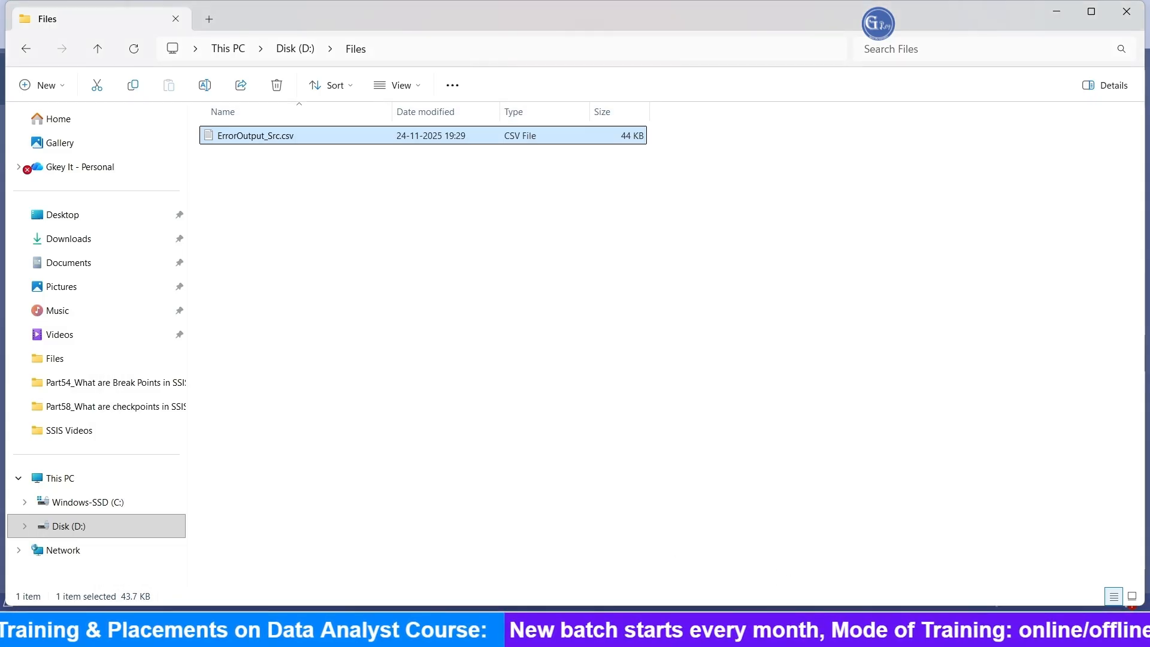
pyautogui.click(766, 635)
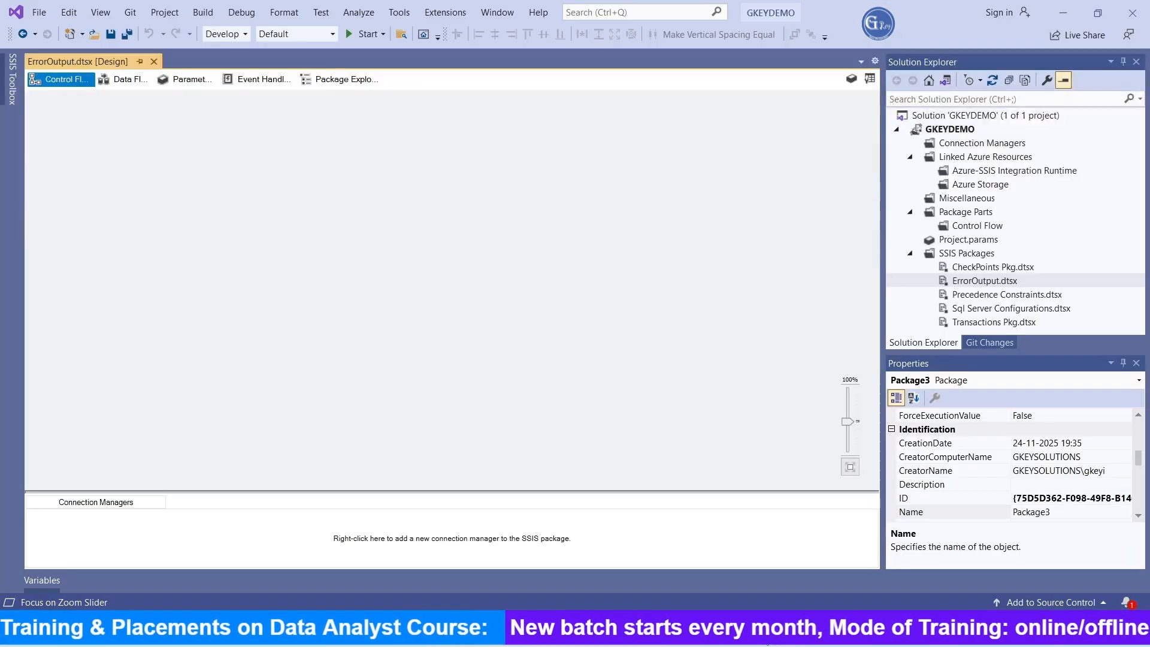
pyautogui.click(12, 79)
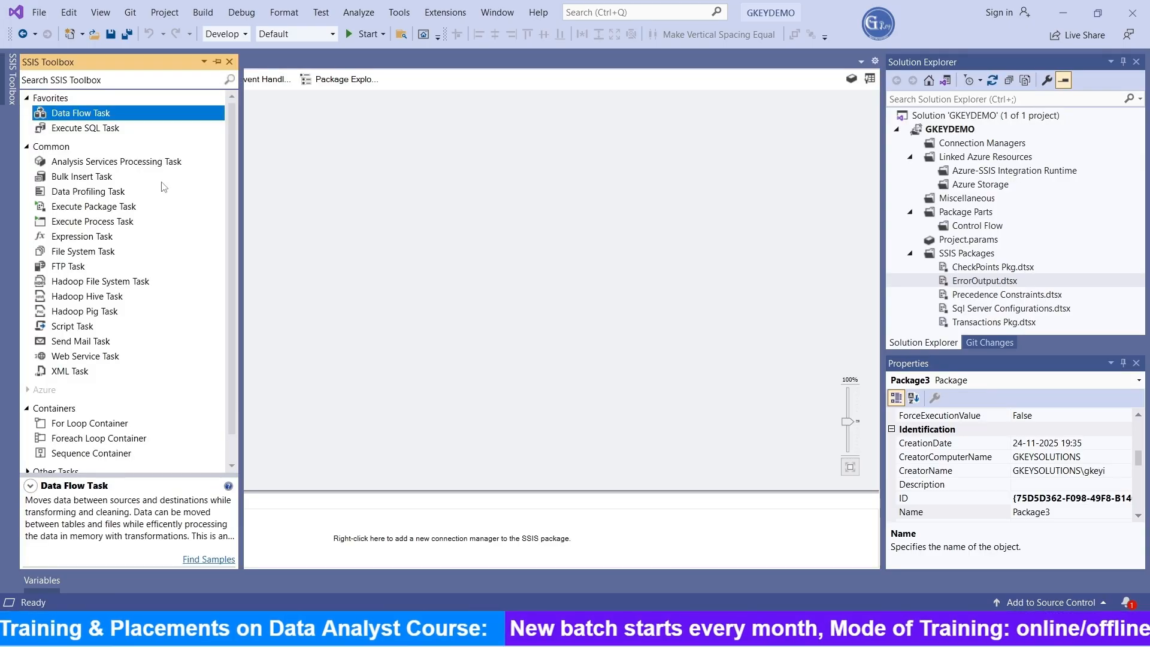
pyautogui.scroll(-1, 139, 276)
pyautogui.scroll(1, 144, 293)
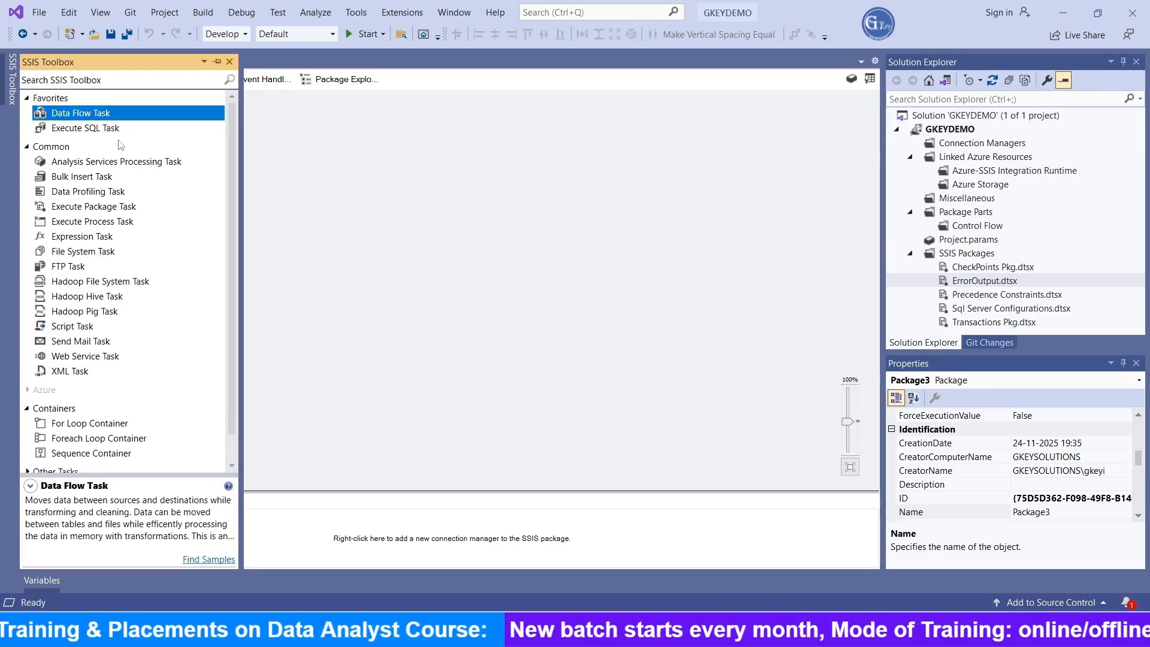
pyautogui.moveTo(290, 125); pyautogui.dragTo(309, 129)
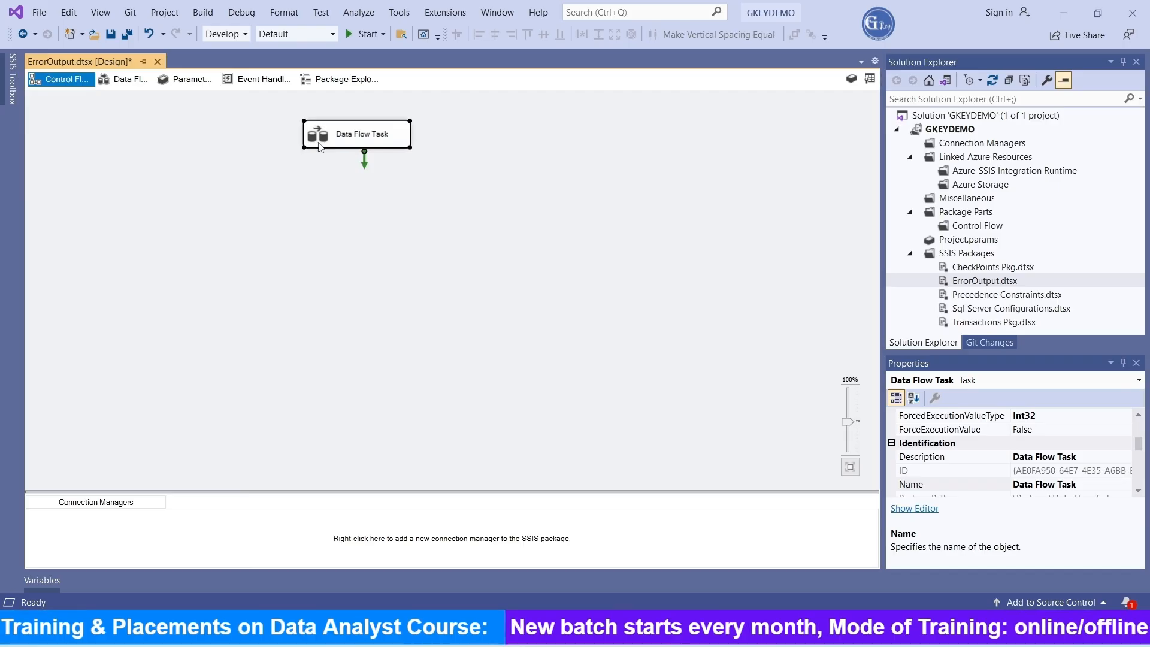
# Step: Open the Data Flow Task and add a Flat File Source to its data flow
pyautogui.doubleClick(317, 140)
pyautogui.click(12, 90)
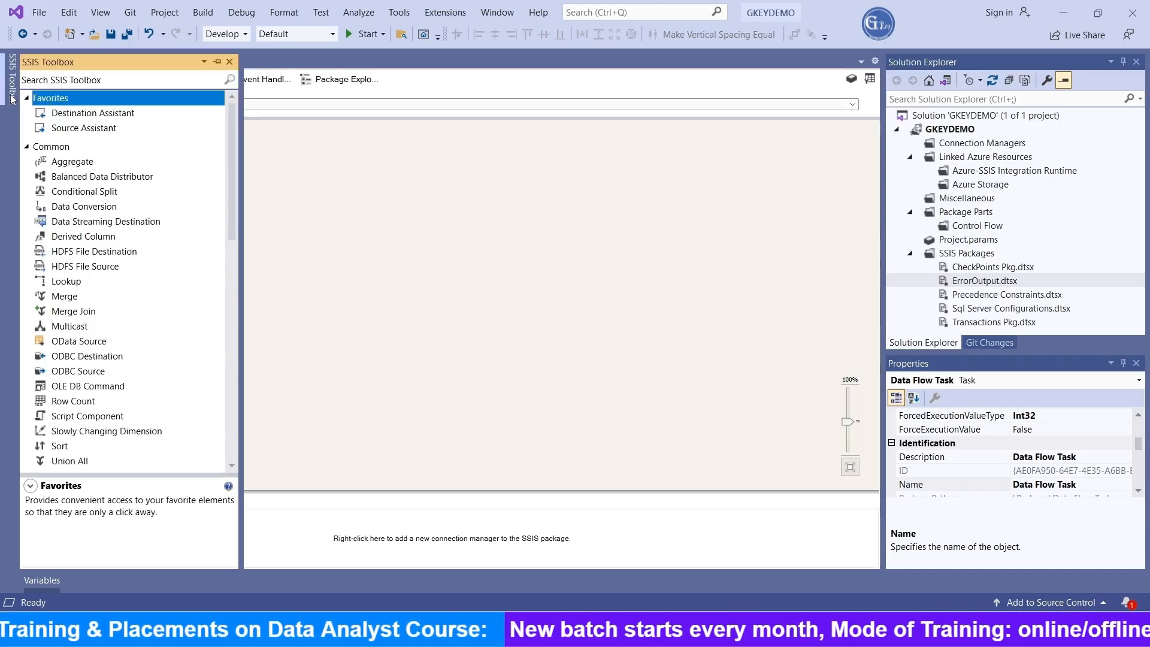
pyautogui.scroll(-10, 89, 374)
pyautogui.scroll(-4, 89, 376)
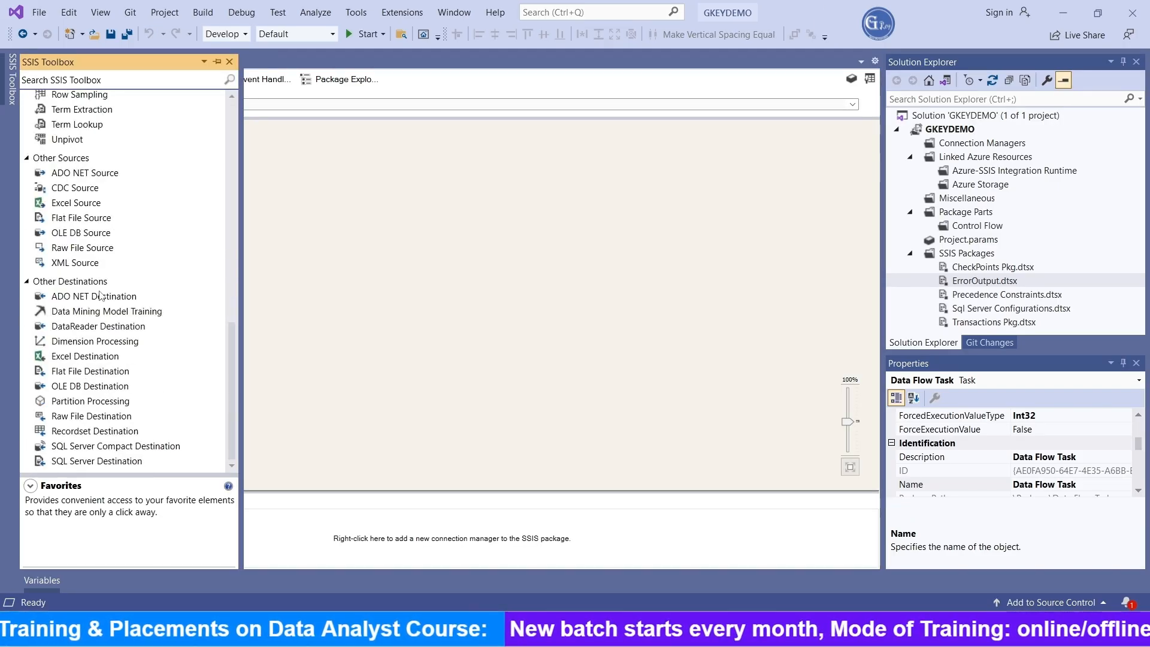
pyautogui.click(84, 218)
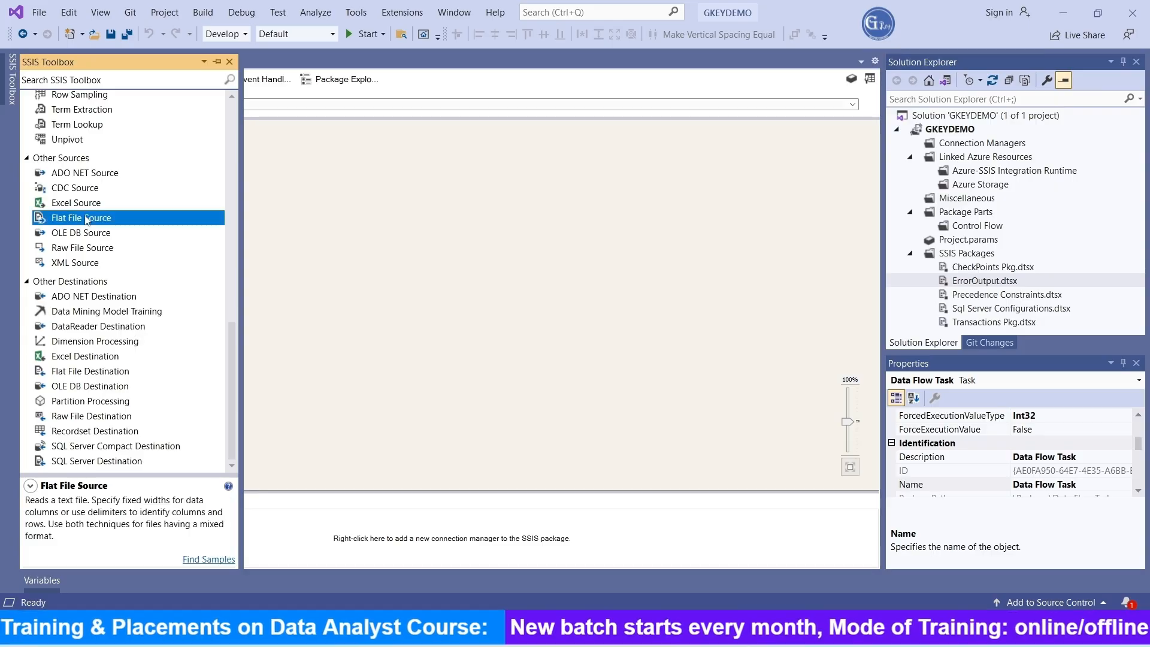
pyautogui.moveTo(353, 188); pyautogui.dragTo(346, 186)
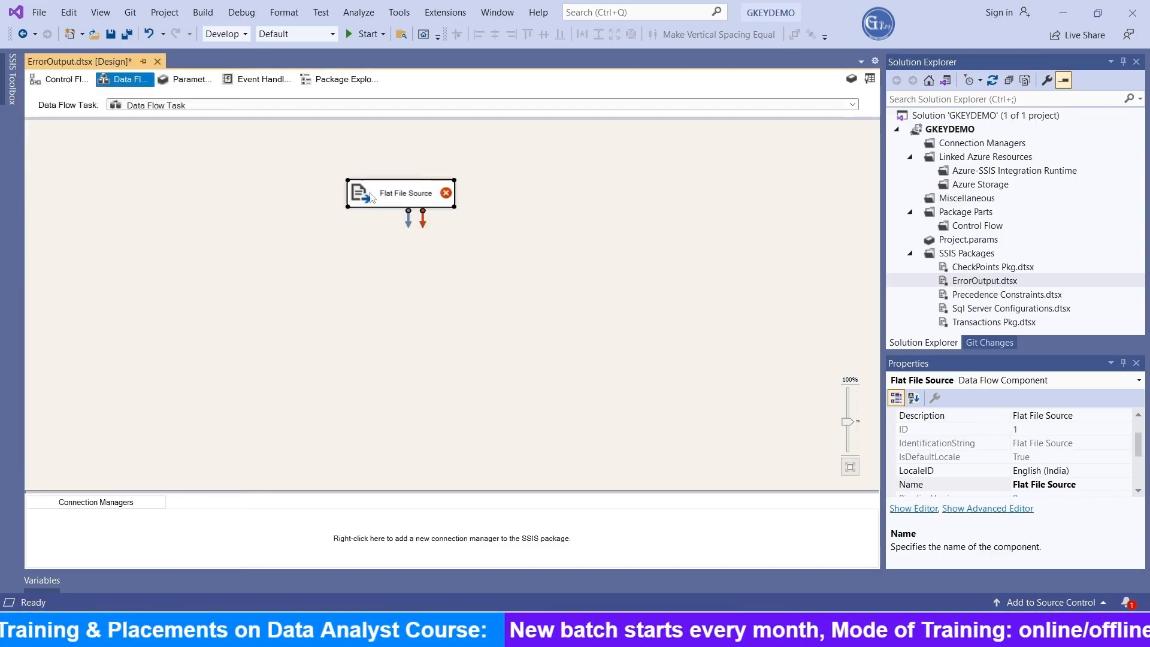
# Step: Create a new connection manager for the Flat File Source that reads D:\Files\ErrorOutput_Src.csv
pyautogui.doubleClick(365, 195)
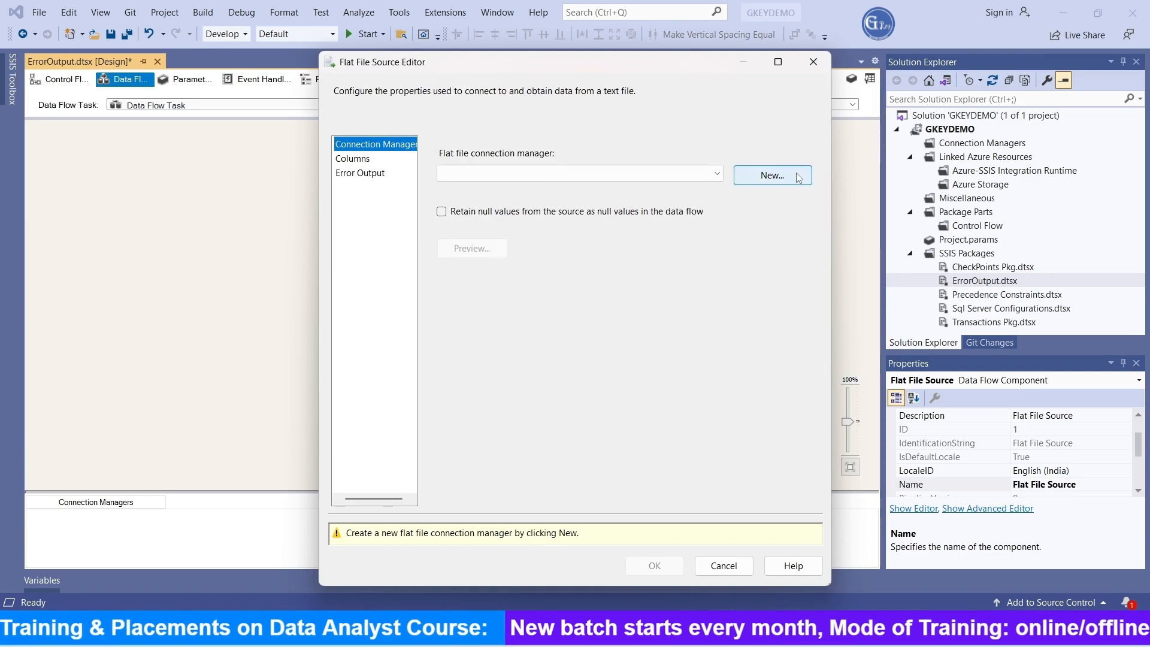
pyautogui.click(779, 179)
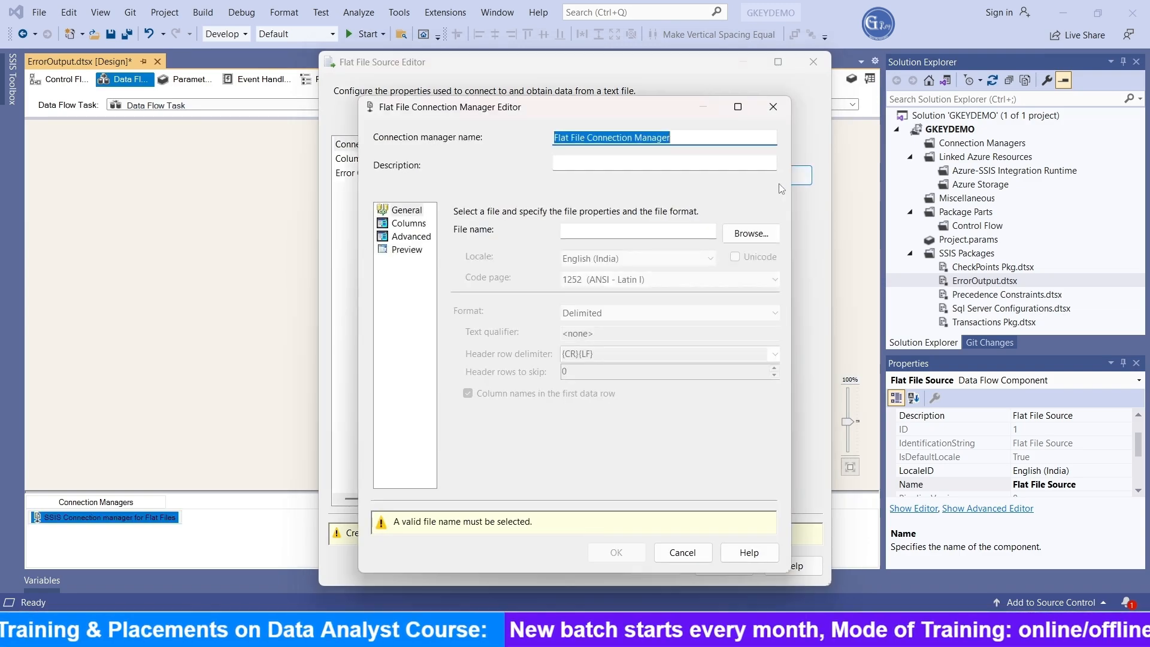
pyautogui.click(750, 236)
pyautogui.click(803, 427)
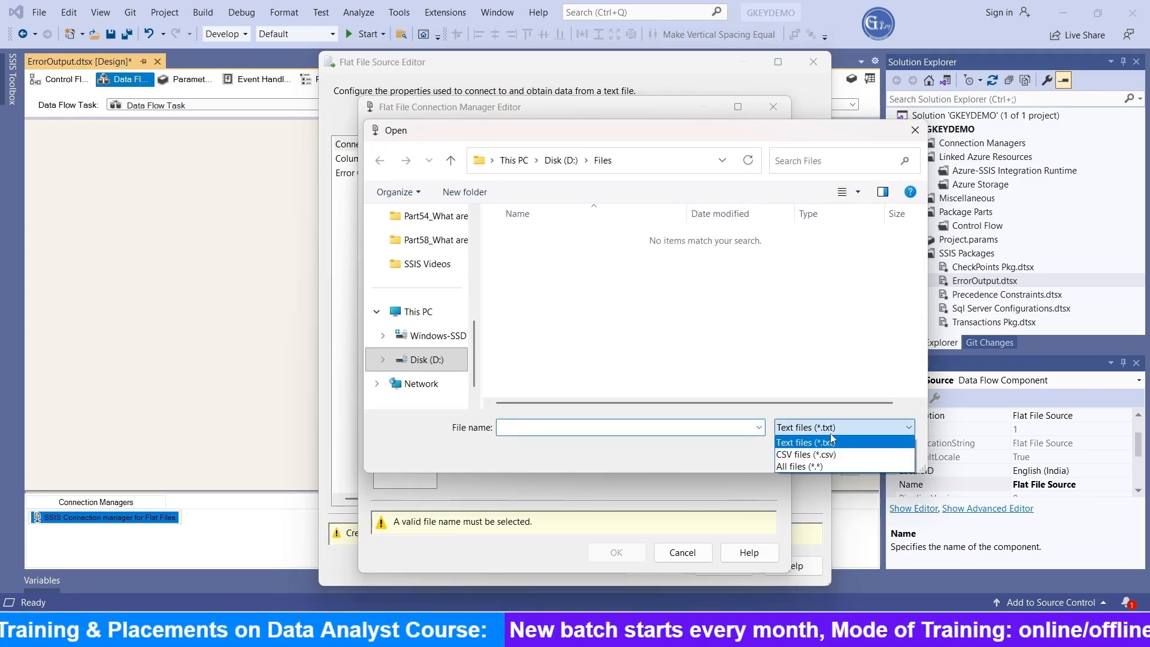
pyautogui.click(807, 454)
pyautogui.click(719, 238)
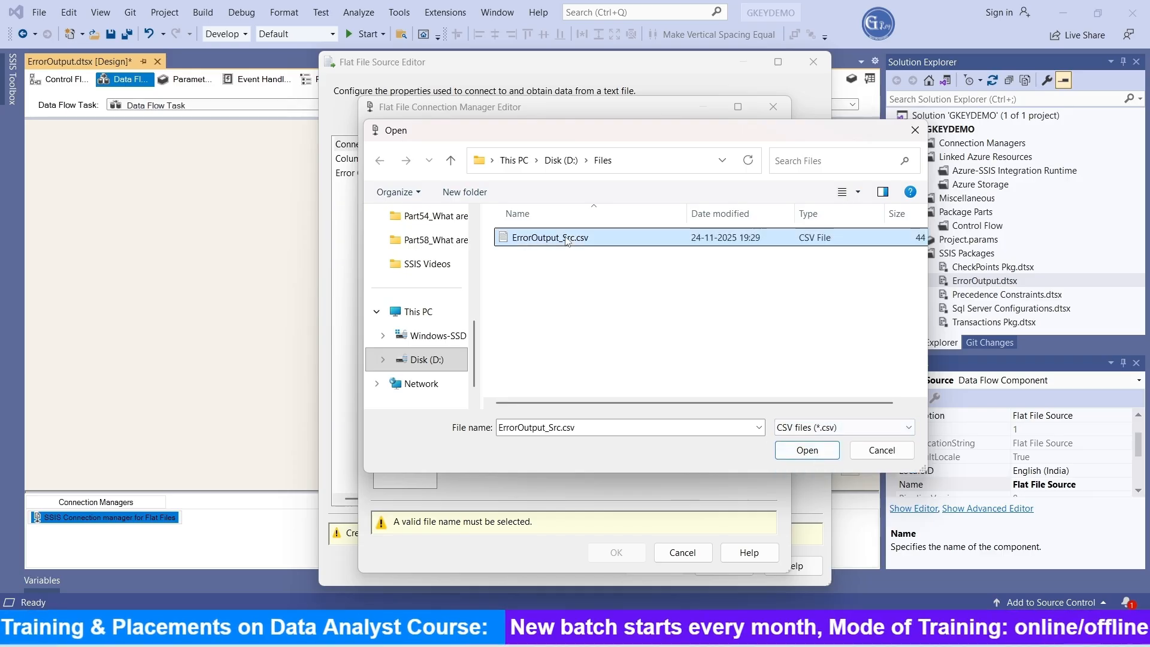
pyautogui.click(812, 450)
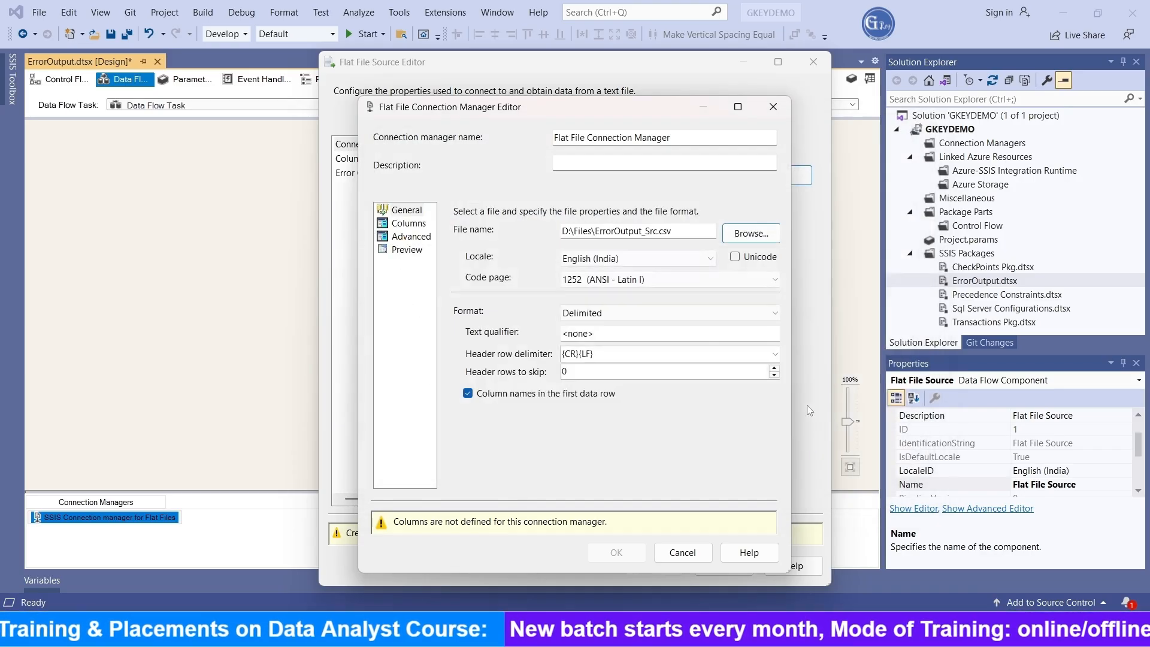
# Step: Load the file's columns and set the id column's data type to four-byte signed integer [DT_I4]
pyautogui.click(415, 226)
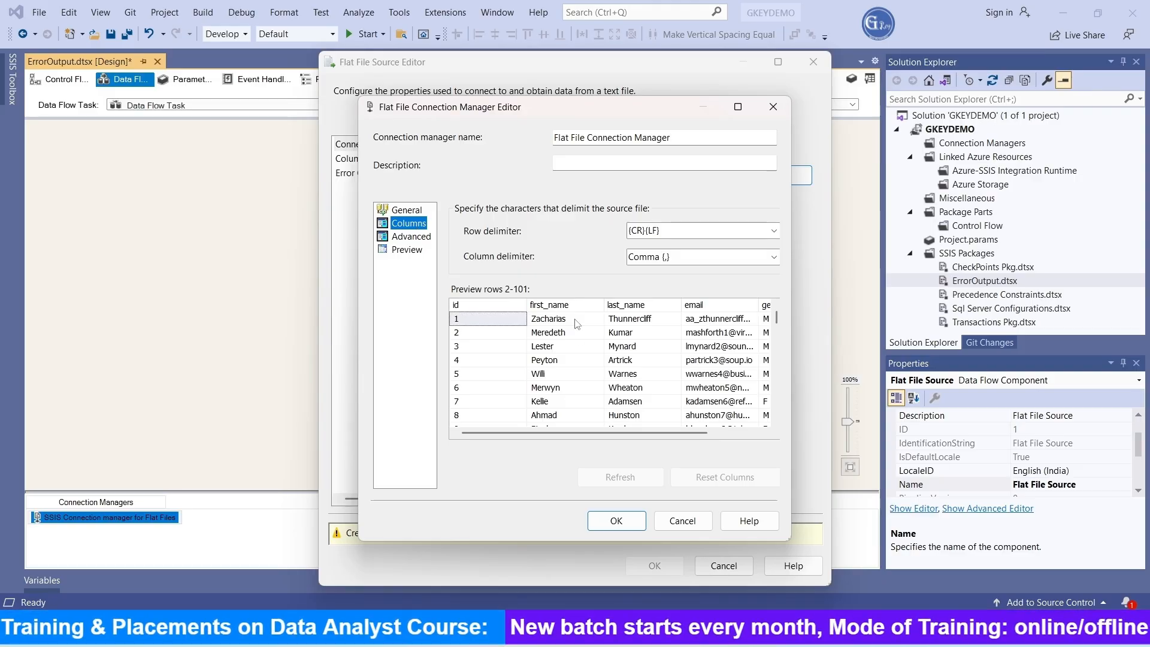
pyautogui.click(408, 239)
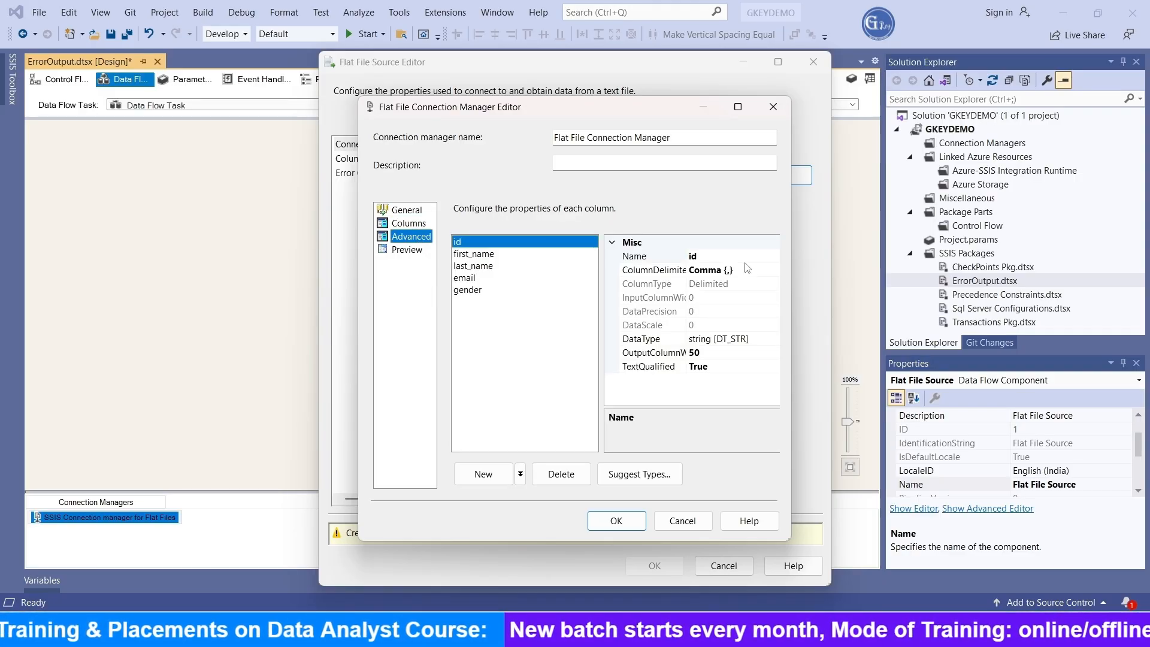
pyautogui.click(756, 342)
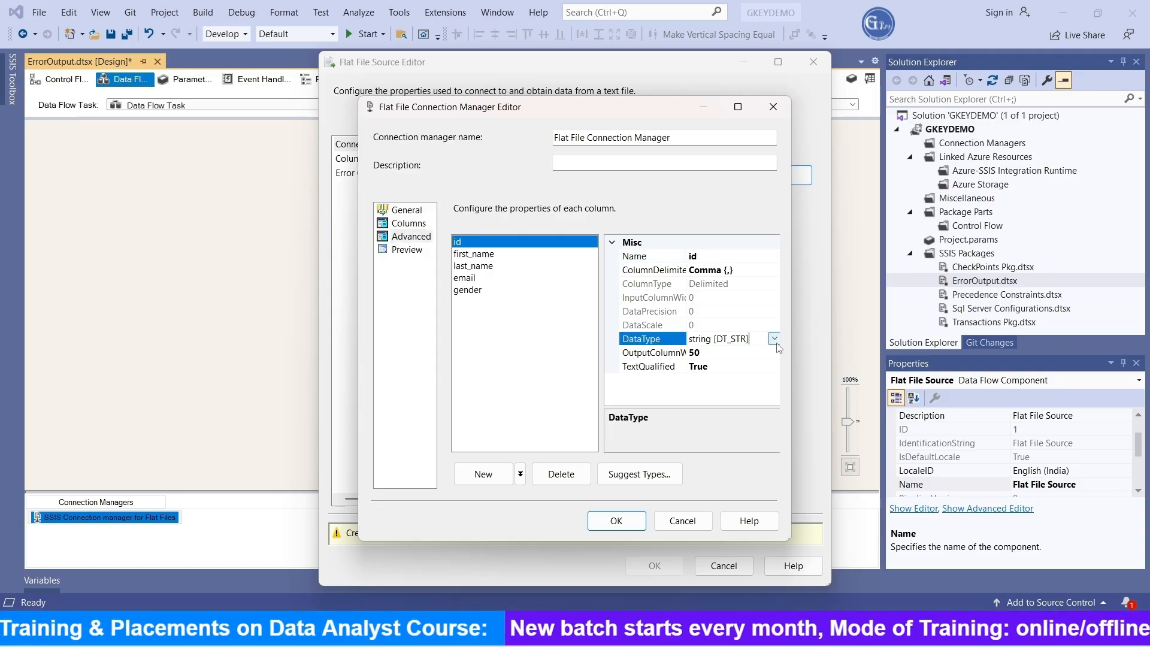
pyautogui.click(774, 339)
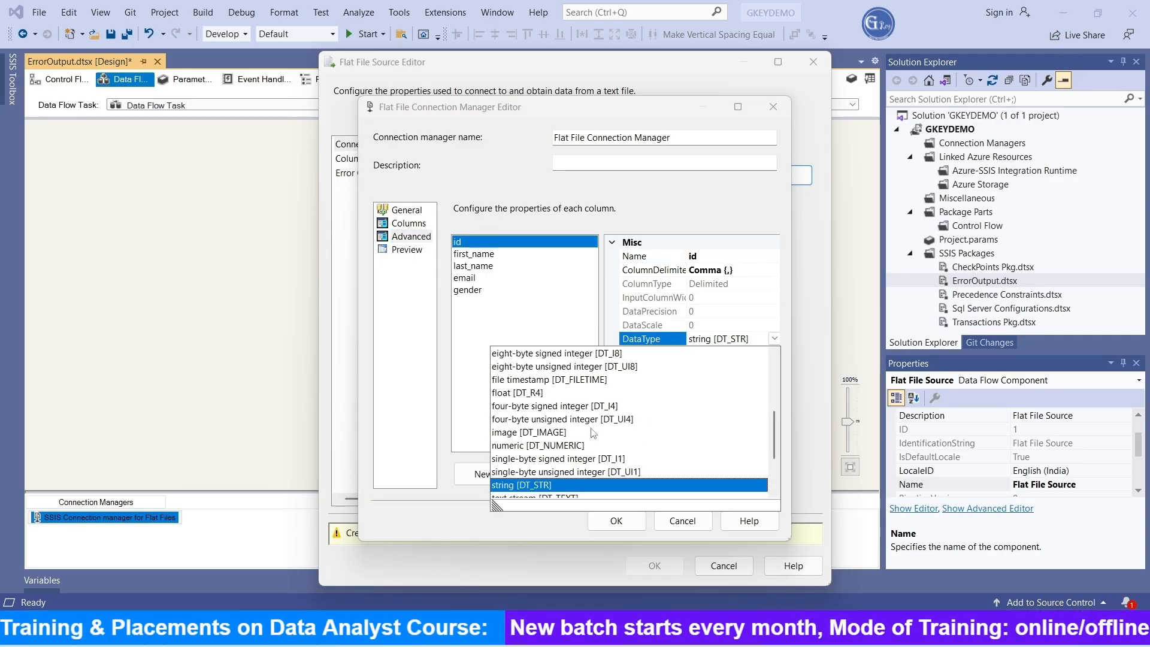
pyautogui.click(540, 406)
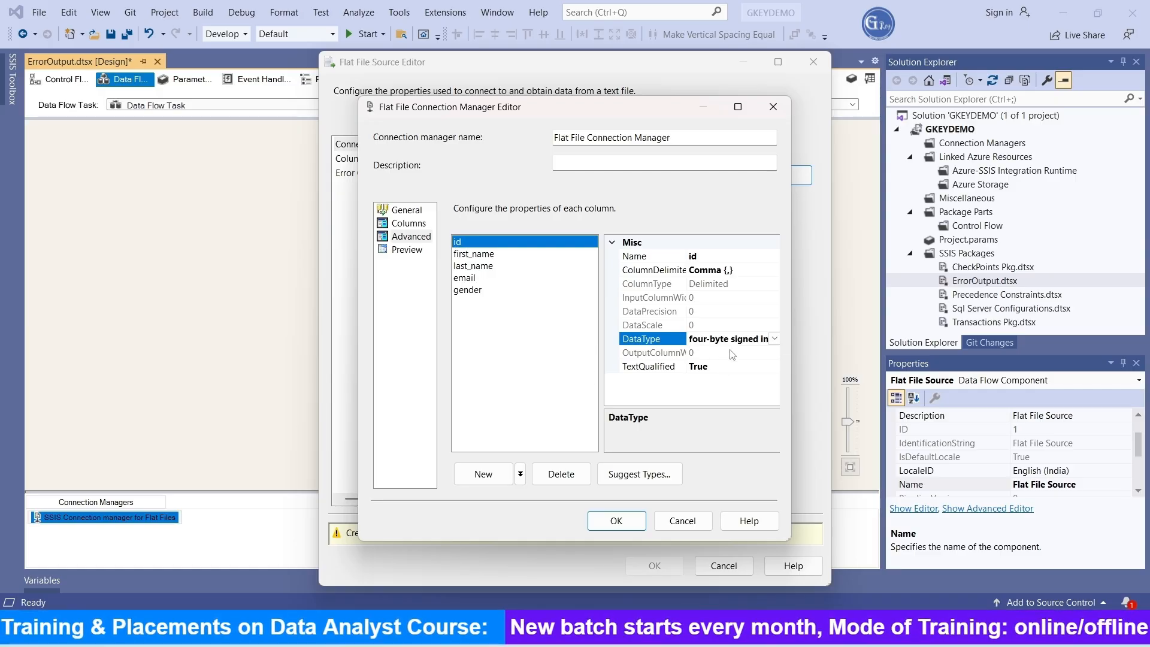
# Step: Review the other columns, set the gender column's output column width to 1 and accept the connection manager settings
pyautogui.click(478, 257)
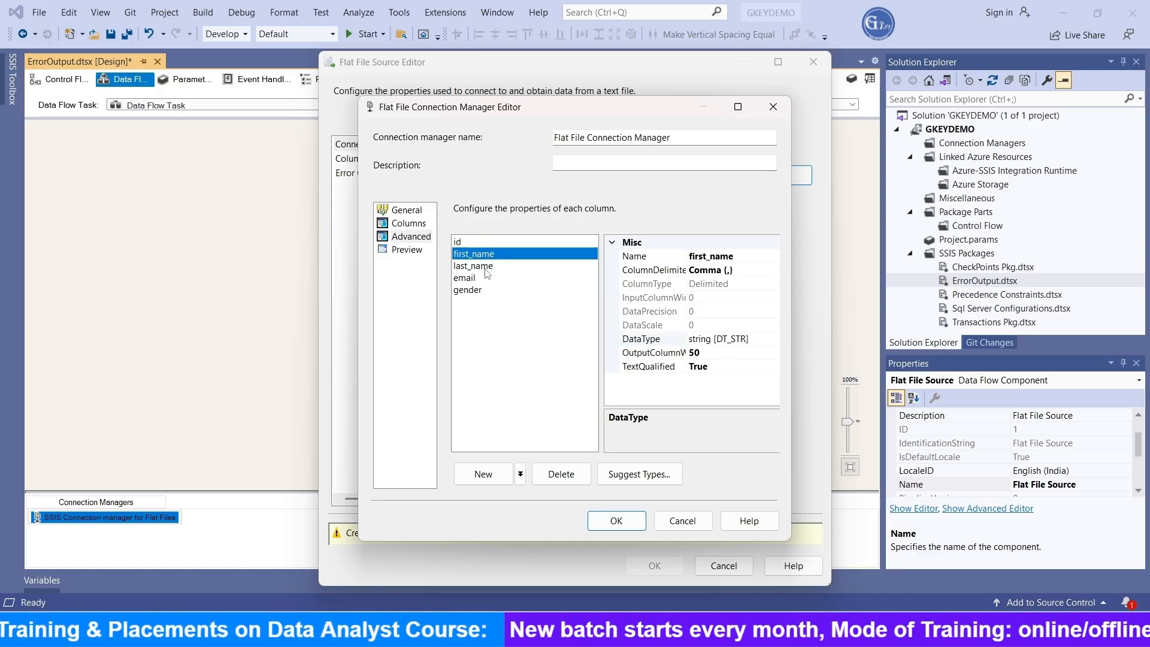
pyautogui.click(718, 353)
pyautogui.click(486, 266)
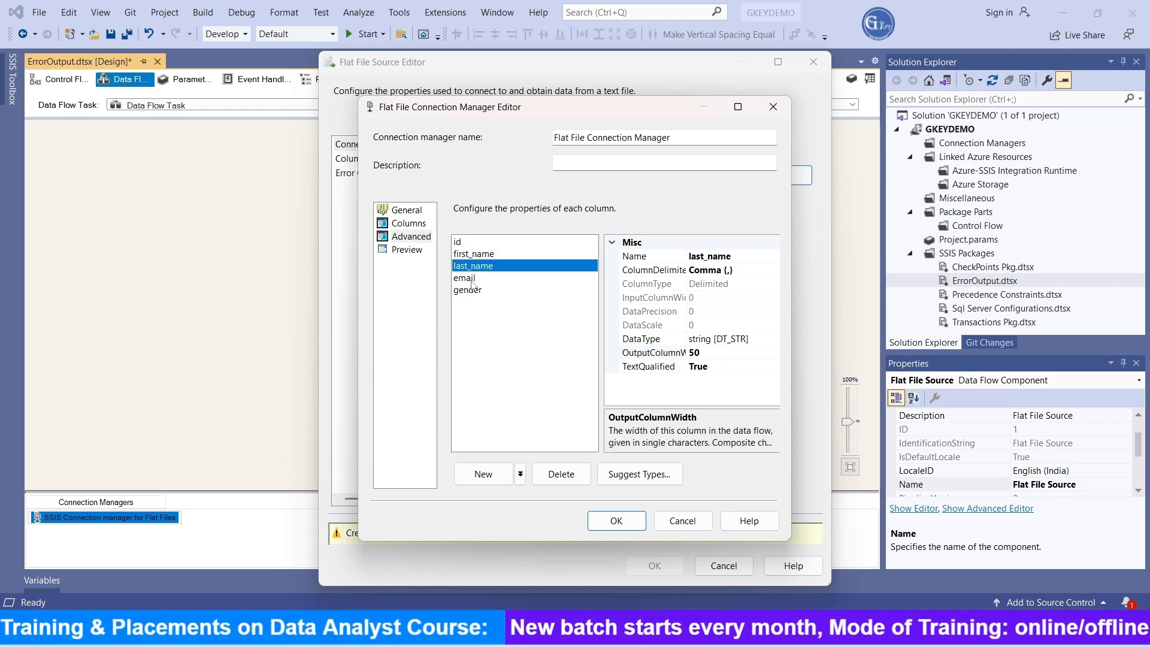
pyautogui.click(473, 279)
pyautogui.click(473, 291)
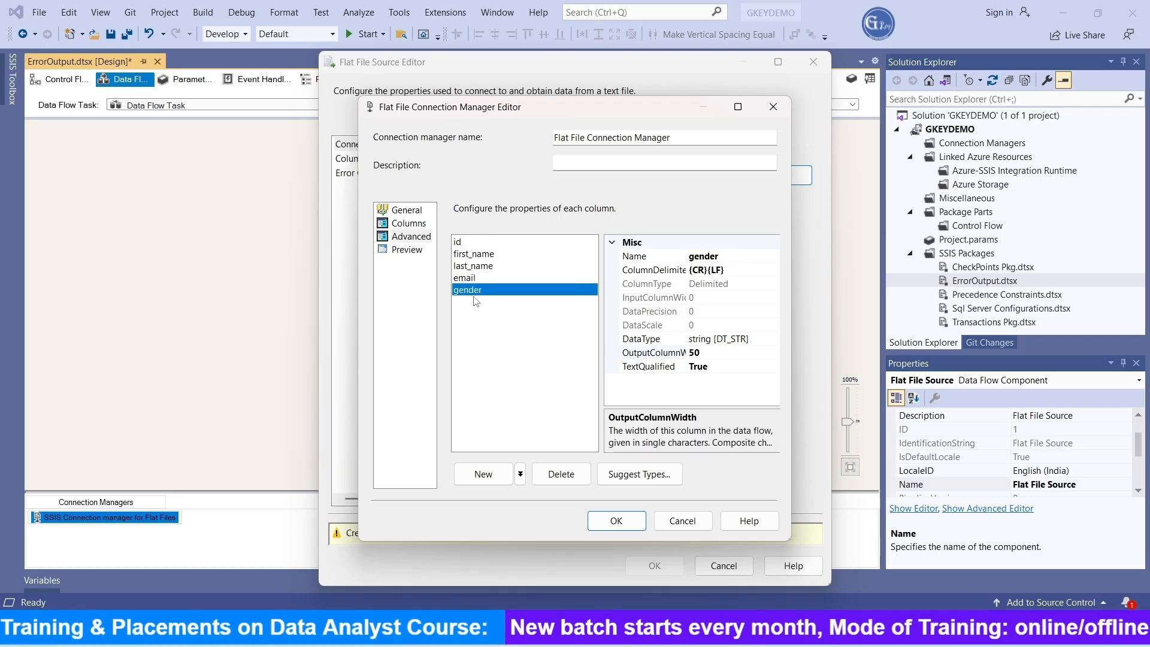
pyautogui.click(721, 351)
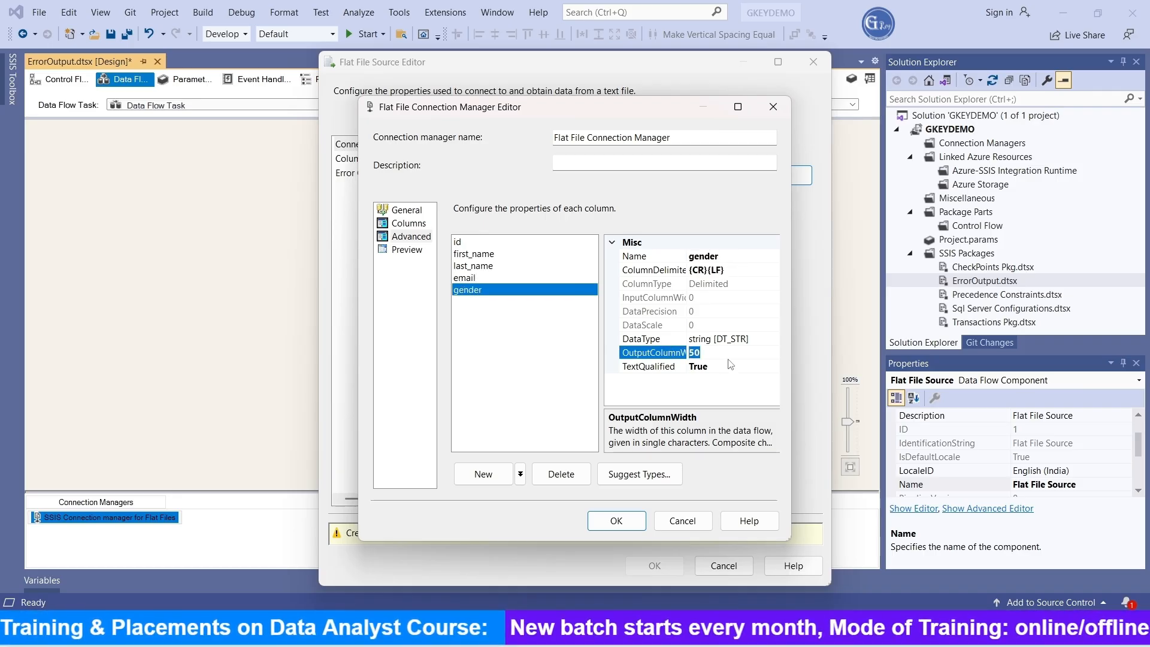
pyautogui.write('1')
pyautogui.press('Return')
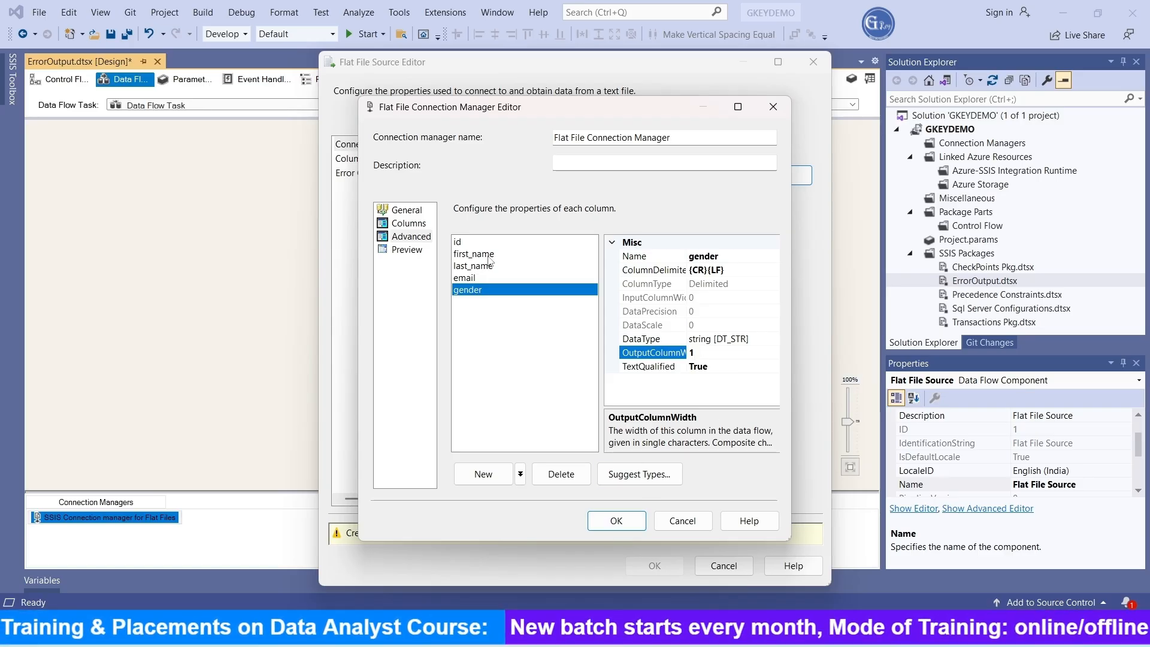
pyautogui.click(475, 244)
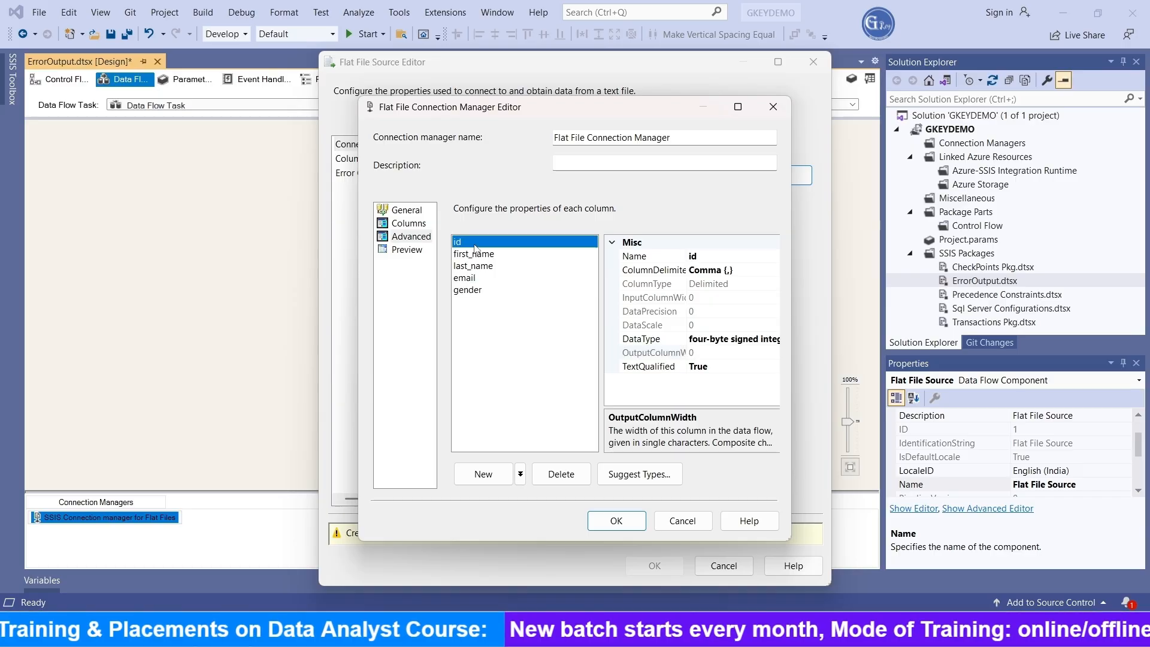
pyautogui.click(464, 293)
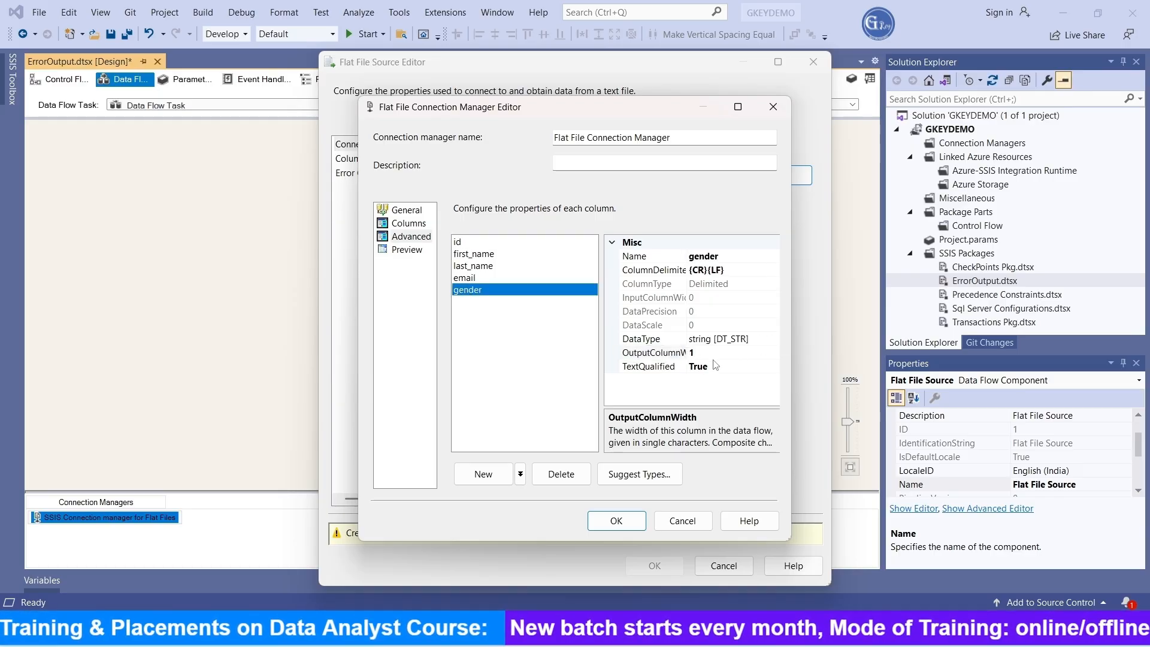
pyautogui.click(616, 521)
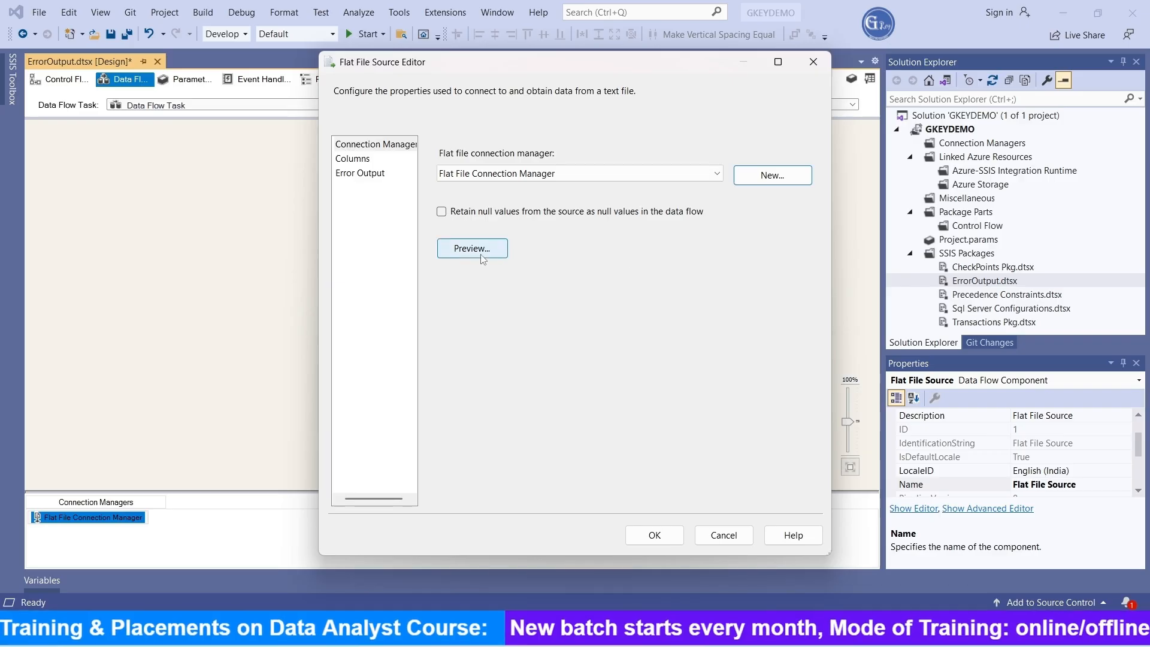
# Step: Preview the flat file's sample data and accept the Flat File Source configuration
pyautogui.click(482, 252)
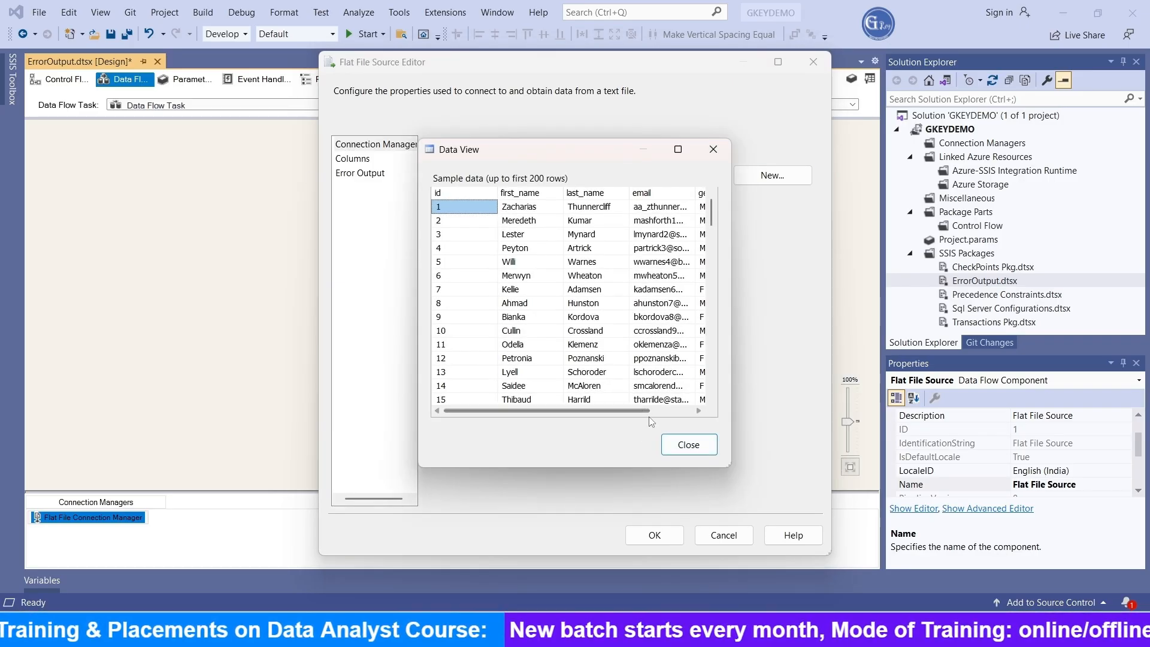
pyautogui.click(689, 445)
pyautogui.click(655, 535)
pyautogui.click(88, 163)
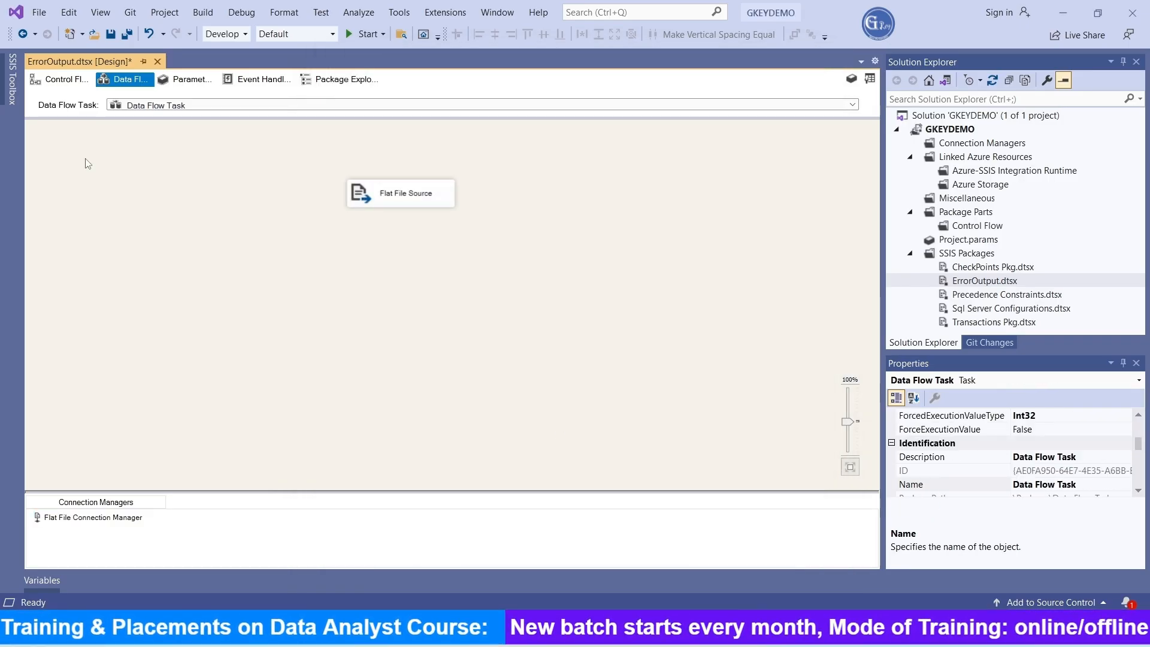
# Step: Add an OLE DB Destination below the Flat File Source and connect the source's regular data output to it
pyautogui.click(12, 78)
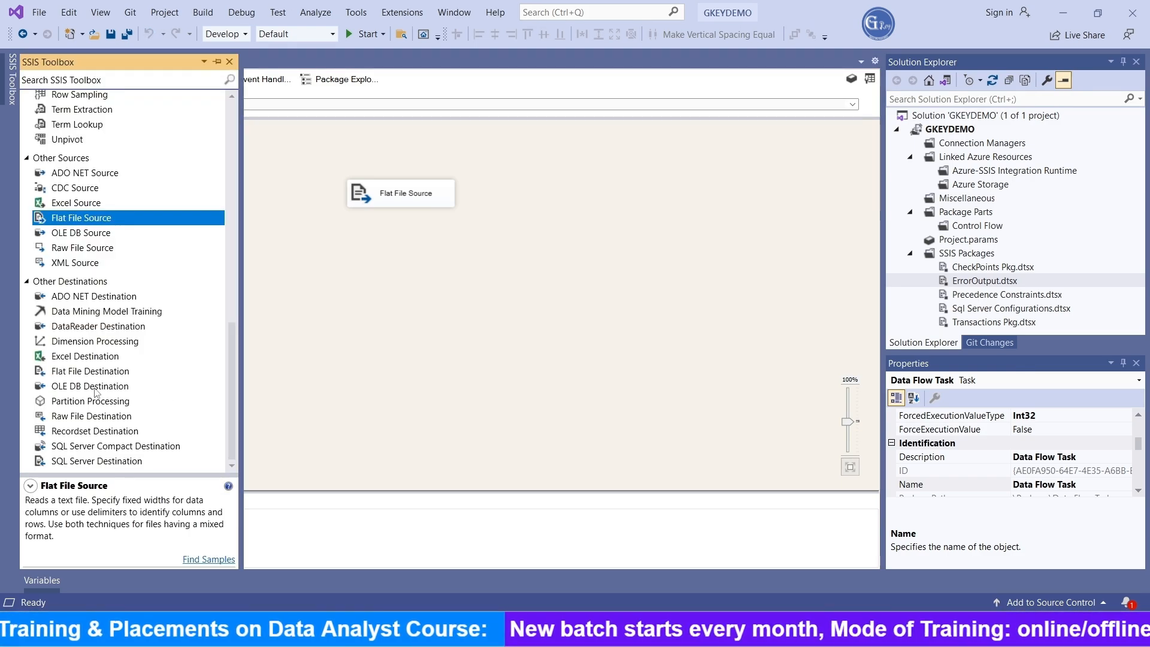
pyautogui.moveTo(96, 388); pyautogui.dragTo(419, 286)
pyautogui.click(408, 198)
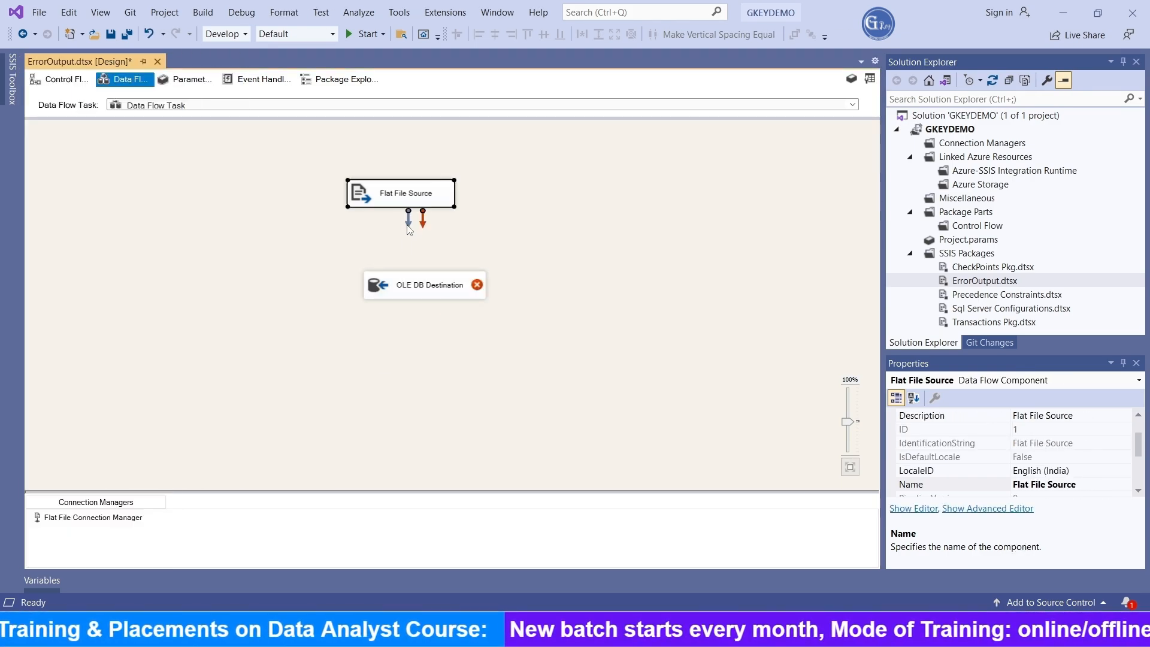
pyautogui.moveTo(408, 226); pyautogui.dragTo(390, 299)
# Step: Switch to SQL Server Management Studio and run the query select * from ErrorOutput
pyautogui.click(586, 629)
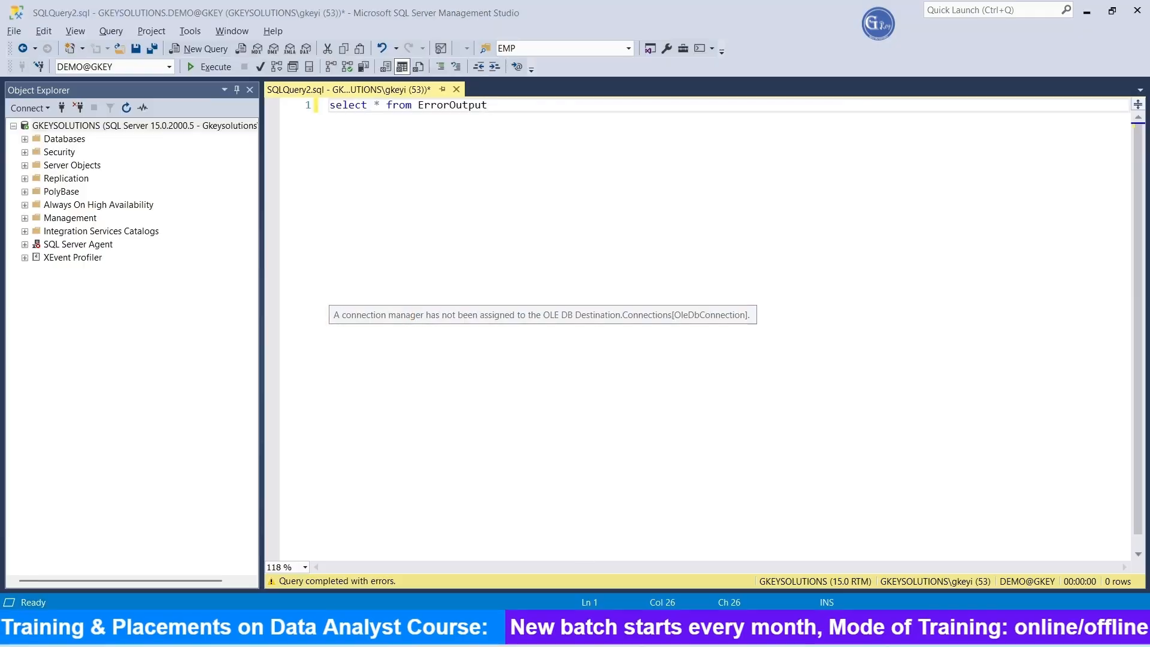
pyautogui.moveTo(509, 106); pyautogui.dragTo(240, 76)
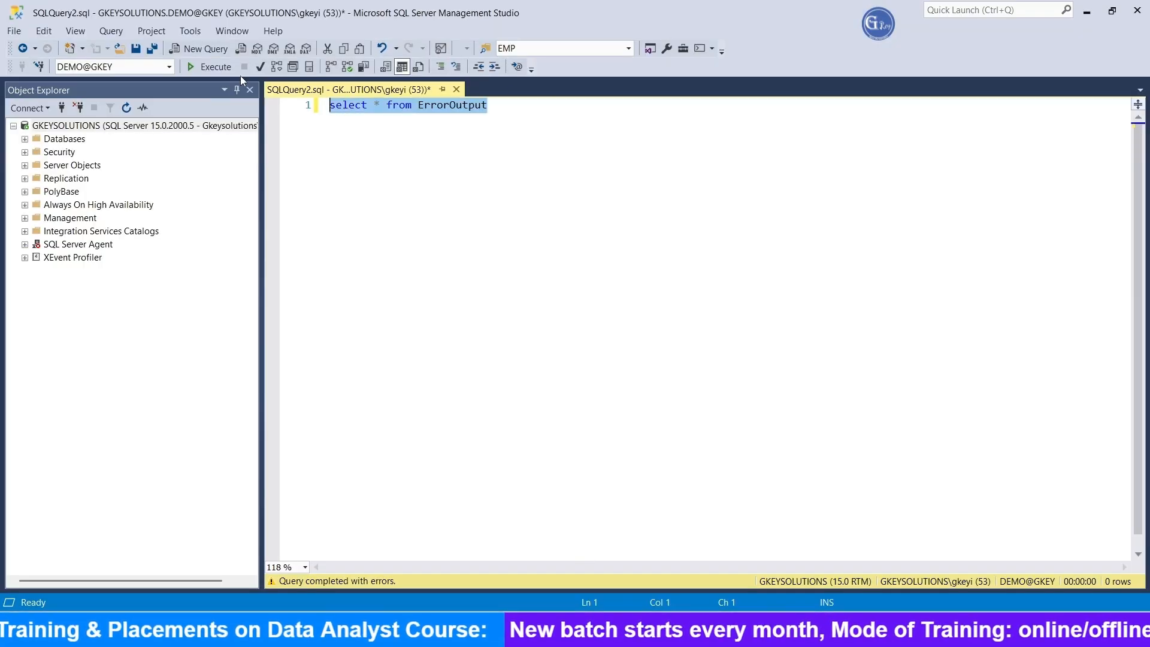
pyautogui.click(207, 67)
# Step: Switch to Visual Studio and configure the OLE DB Destination with the GKEYSOLUTIONS.DEMO@GKEY connection and the Table or view - fast load access mode
pyautogui.hotkey('alt', 'Tab')
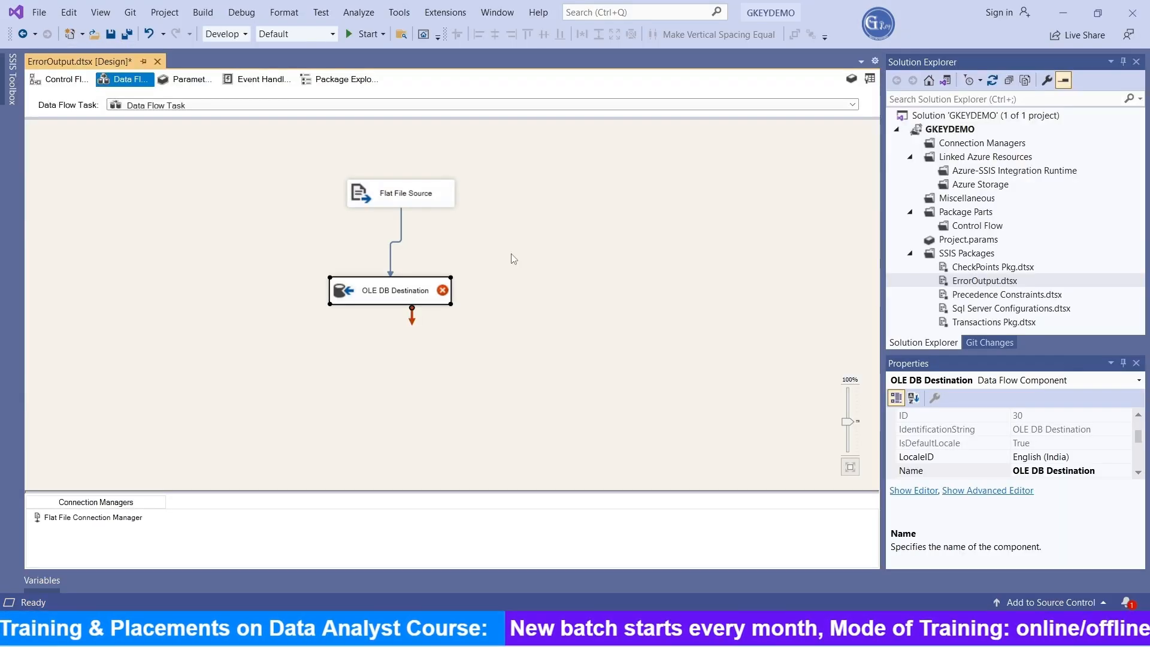
pyautogui.doubleClick(381, 294)
pyautogui.click(796, 224)
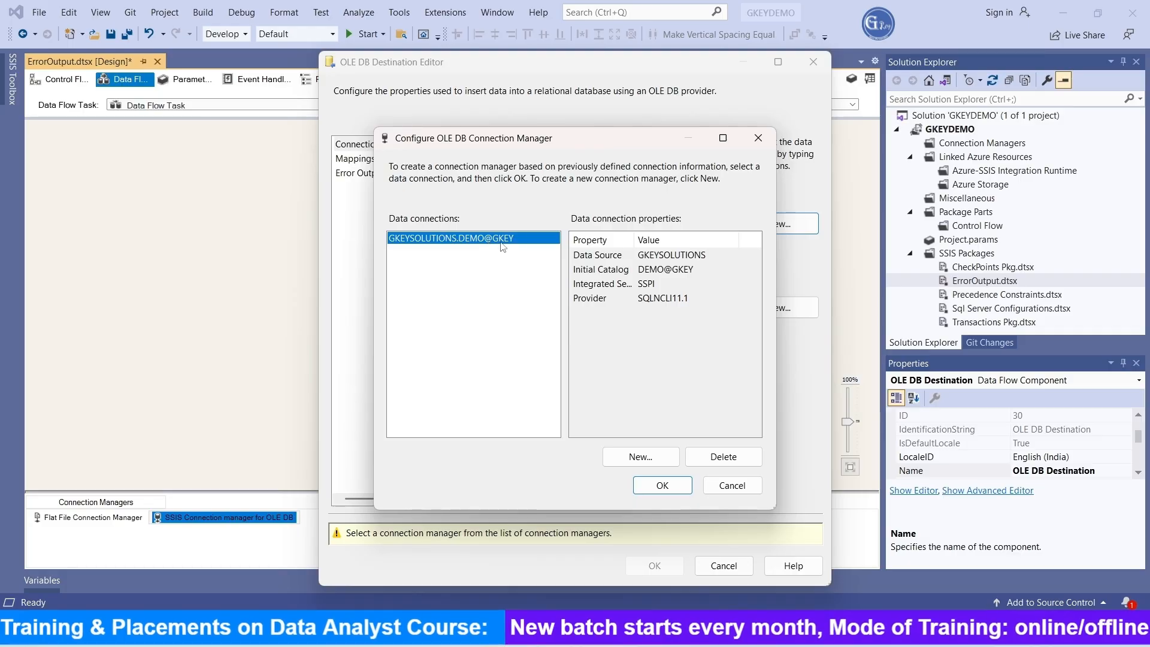
pyautogui.click(663, 486)
pyautogui.click(622, 265)
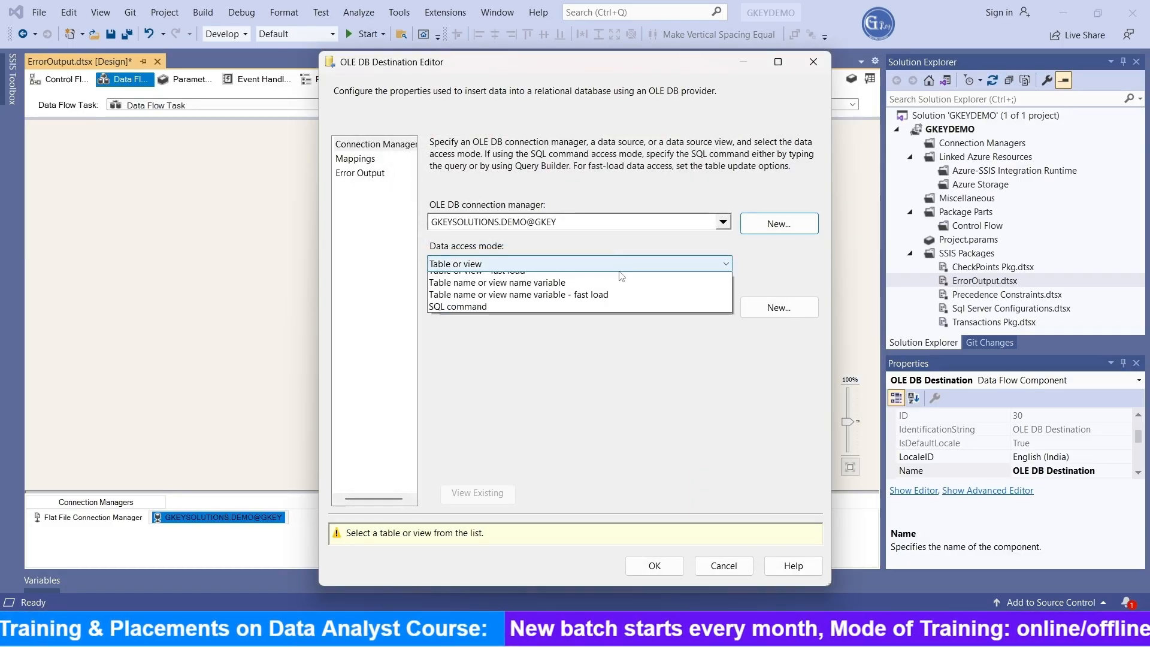
pyautogui.click(575, 289)
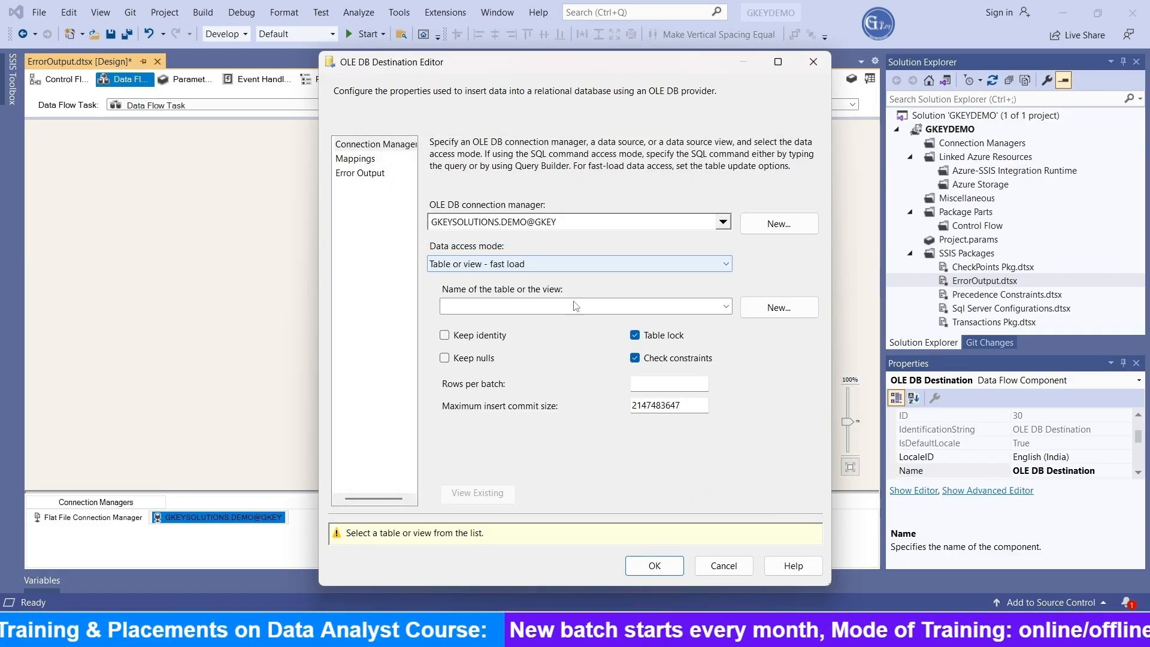
# Step: Create a new destination table named ErrorOutput and accept its column mappings for the OLE DB Destination
pyautogui.click(777, 311)
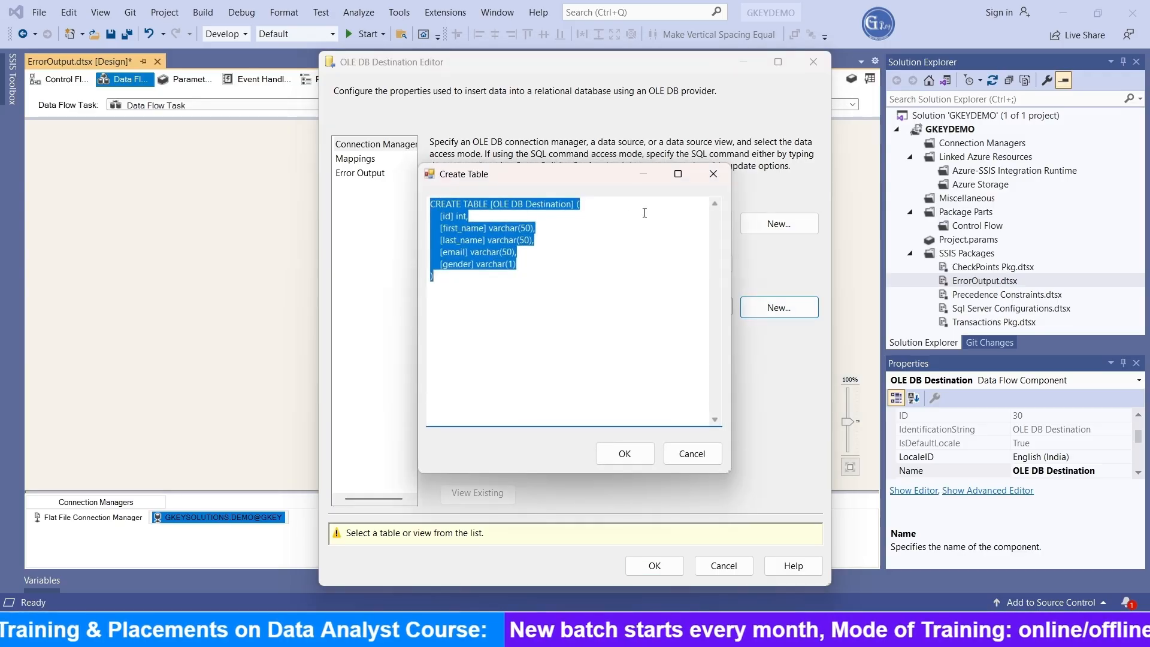
pyautogui.click(571, 204)
pyautogui.moveTo(571, 204); pyautogui.dragTo(495, 204)
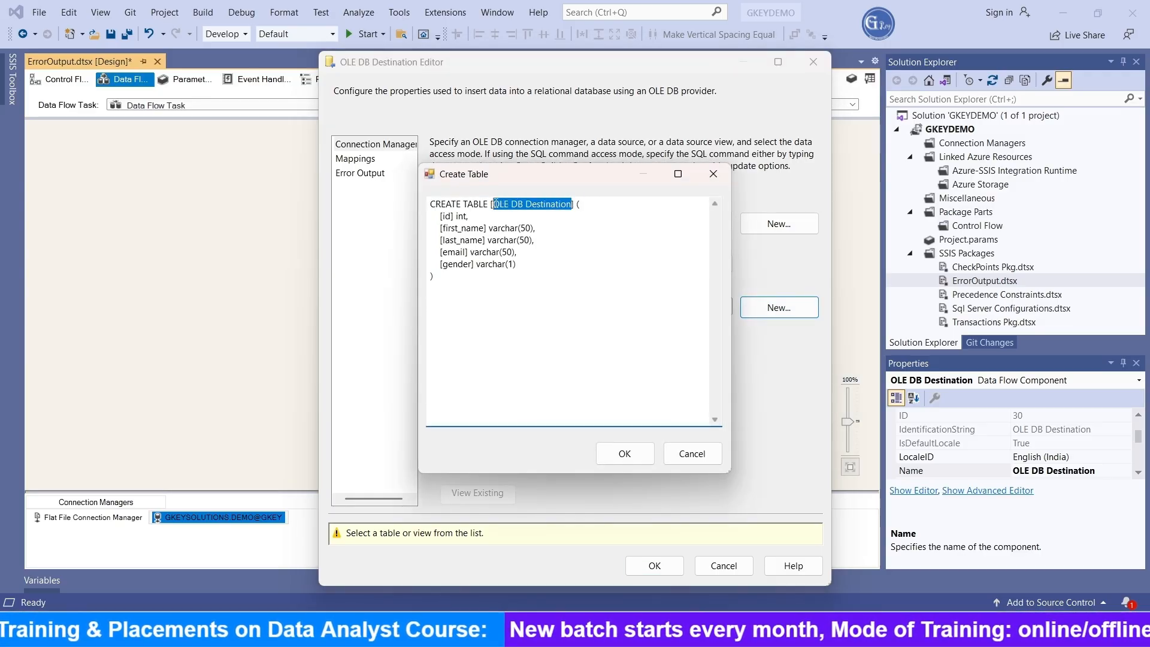
pyautogui.write('Error')
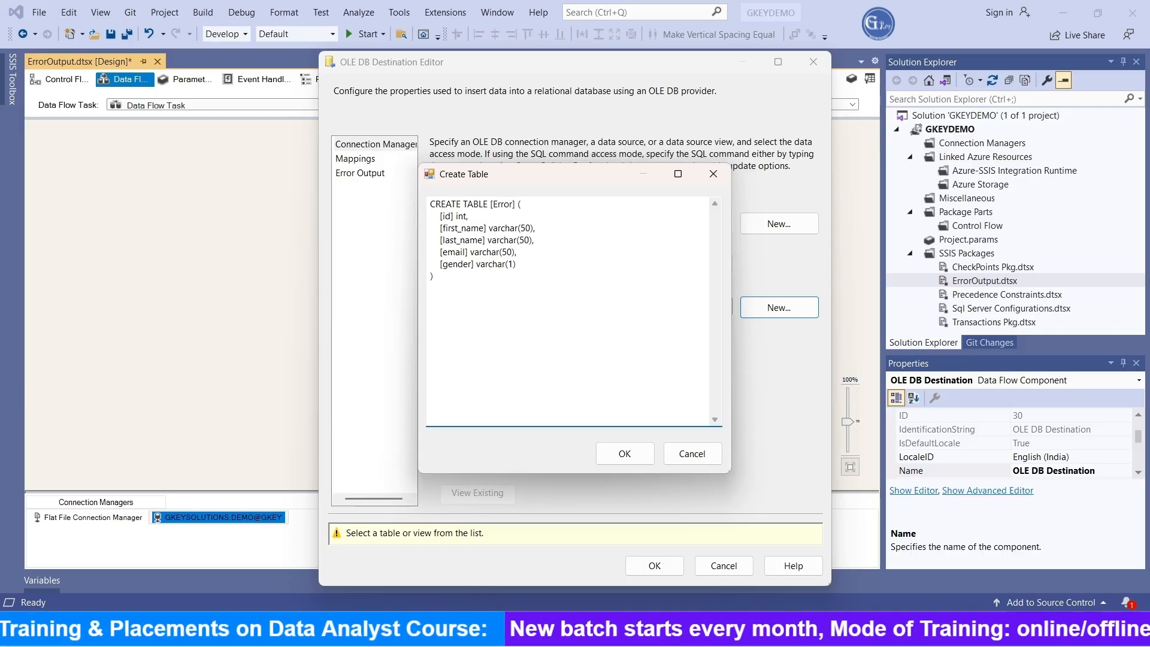
pyautogui.write('Out')
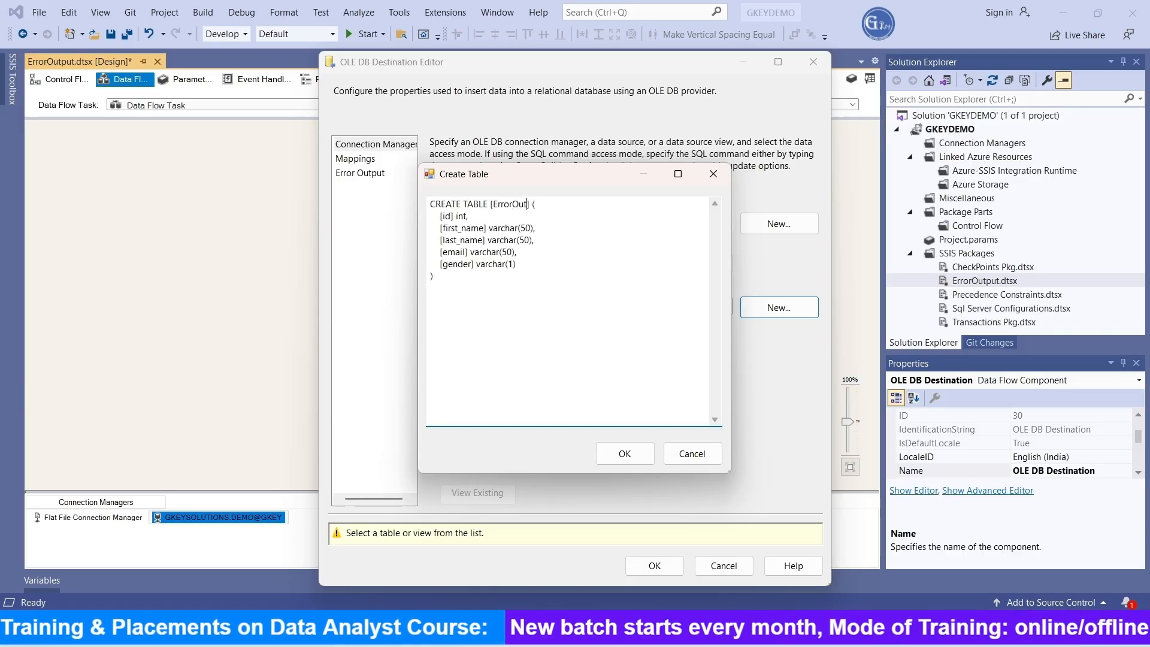
pyautogui.write('put')
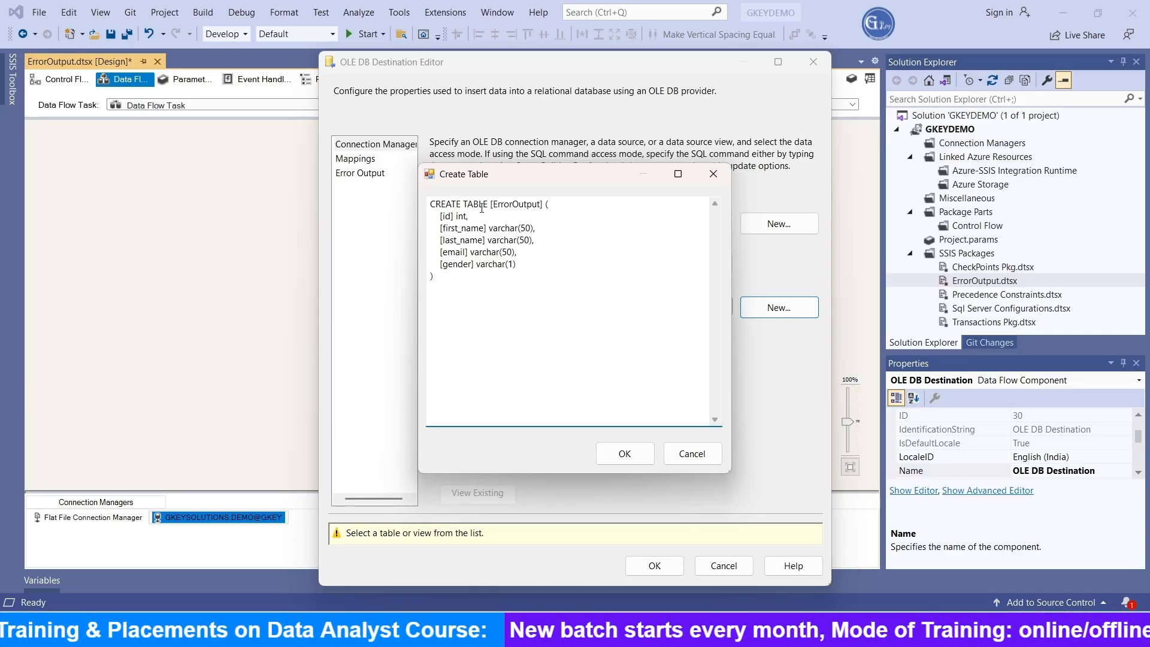
pyautogui.click(622, 454)
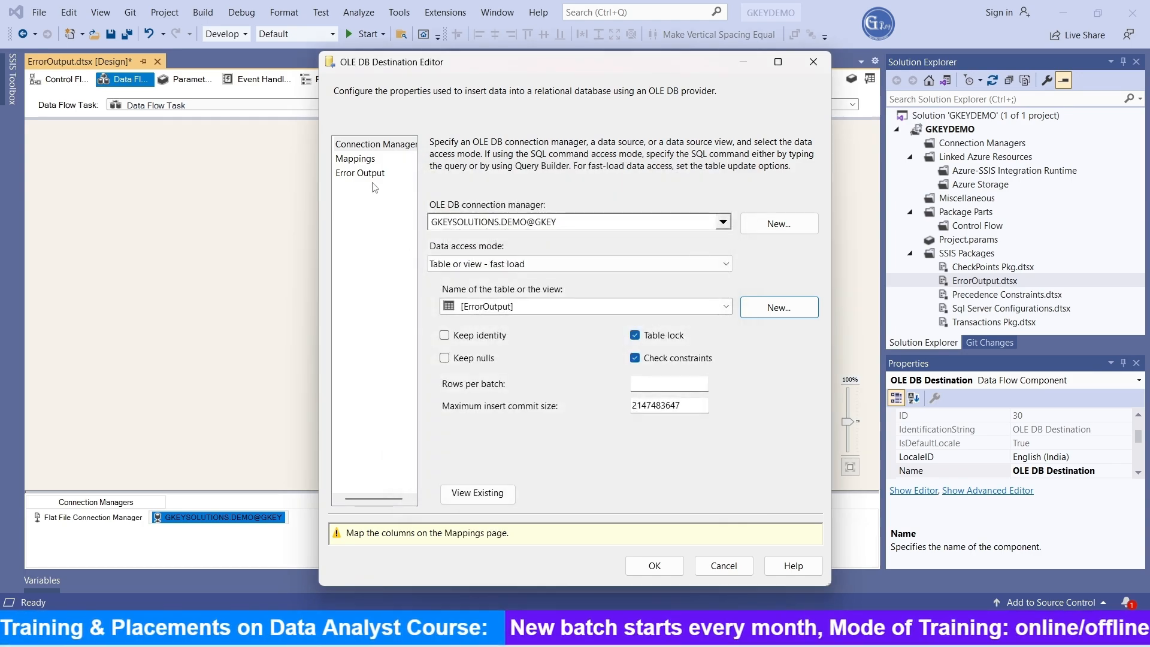
pyautogui.click(356, 158)
pyautogui.click(655, 535)
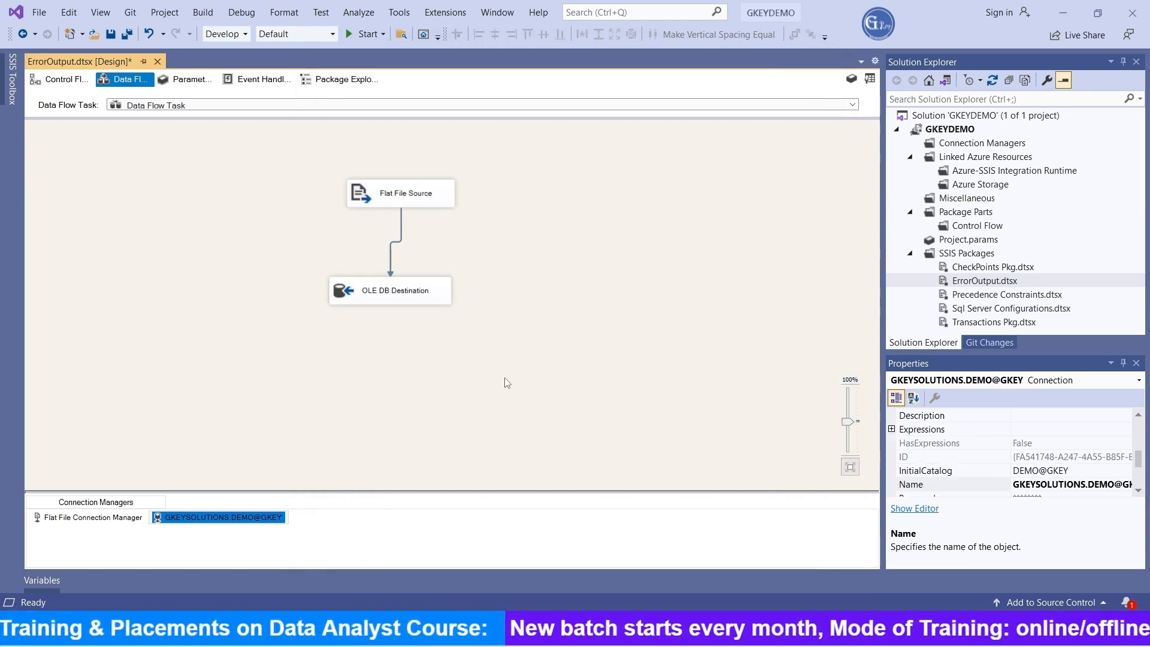
# Step: Run the package and switch to SQL Server Management Studio to execute the ErrorOutput query again
pyautogui.click(506, 380)
pyautogui.click(377, 35)
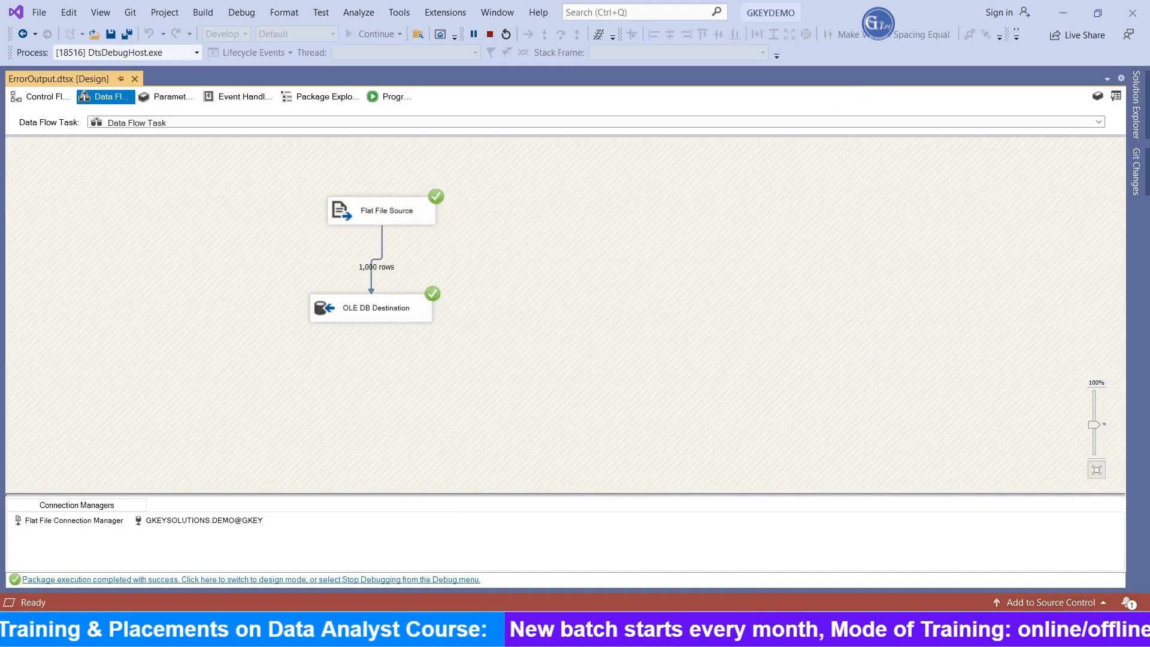
pyautogui.click(600, 629)
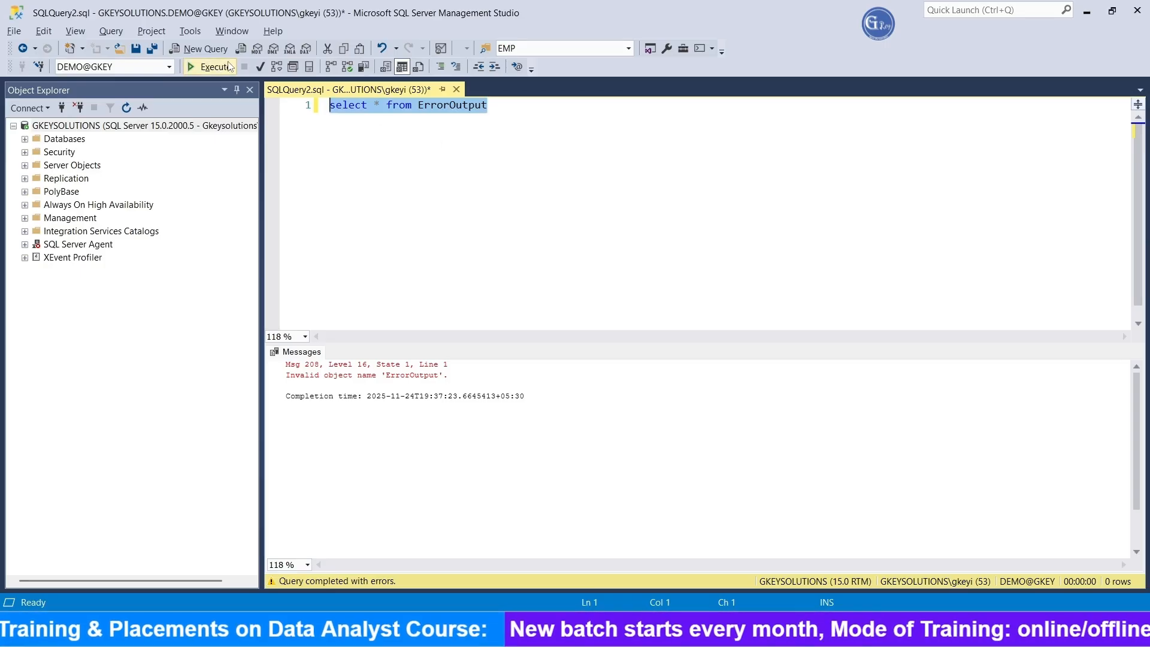
pyautogui.click(208, 66)
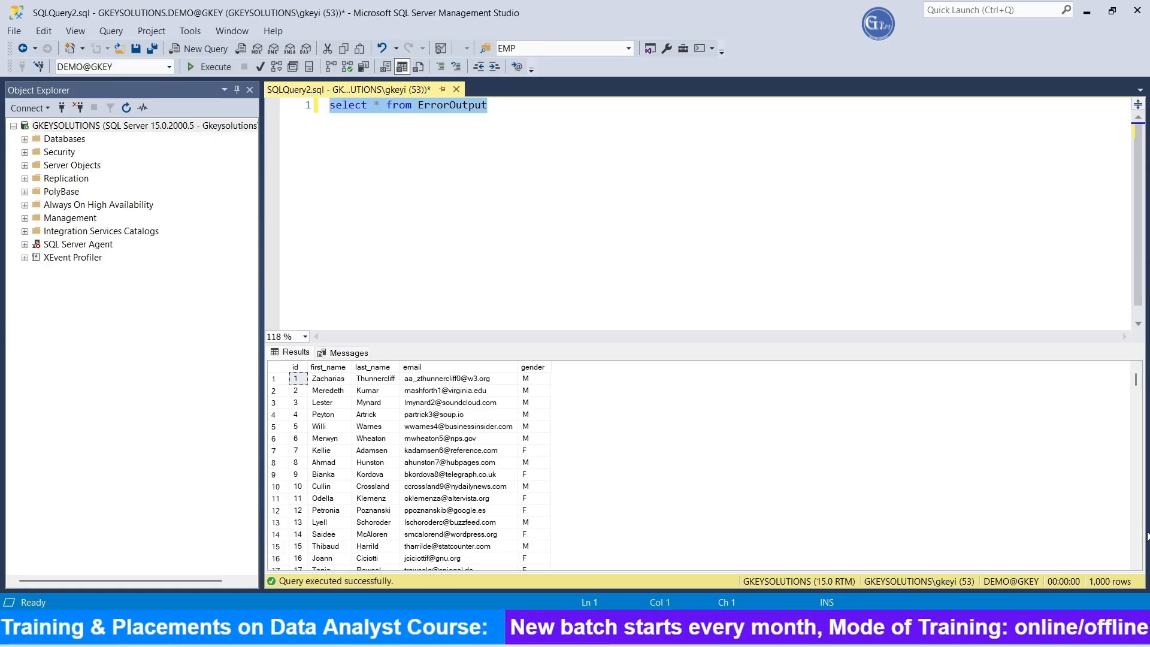
# Step: Script the dbo.ErrorOutput table of DEMO@GKEY as CREATE to a new query window and delete the lines above SET QUOTED_IDENTIFIER ON
pyautogui.click(25, 139)
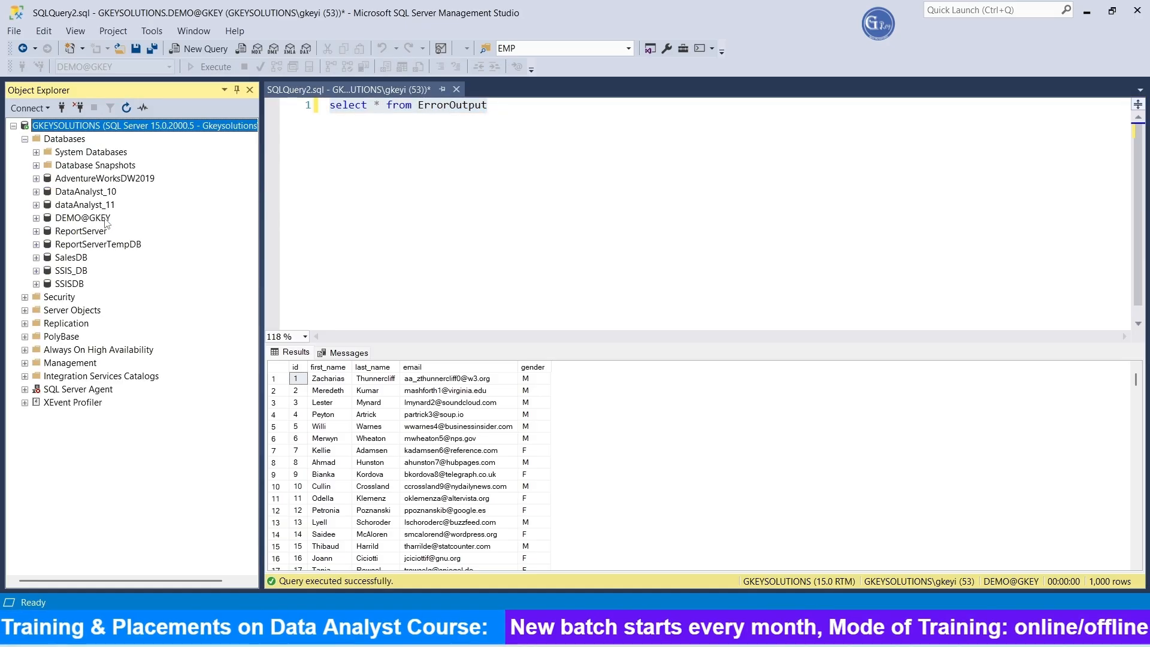
pyautogui.click(36, 218)
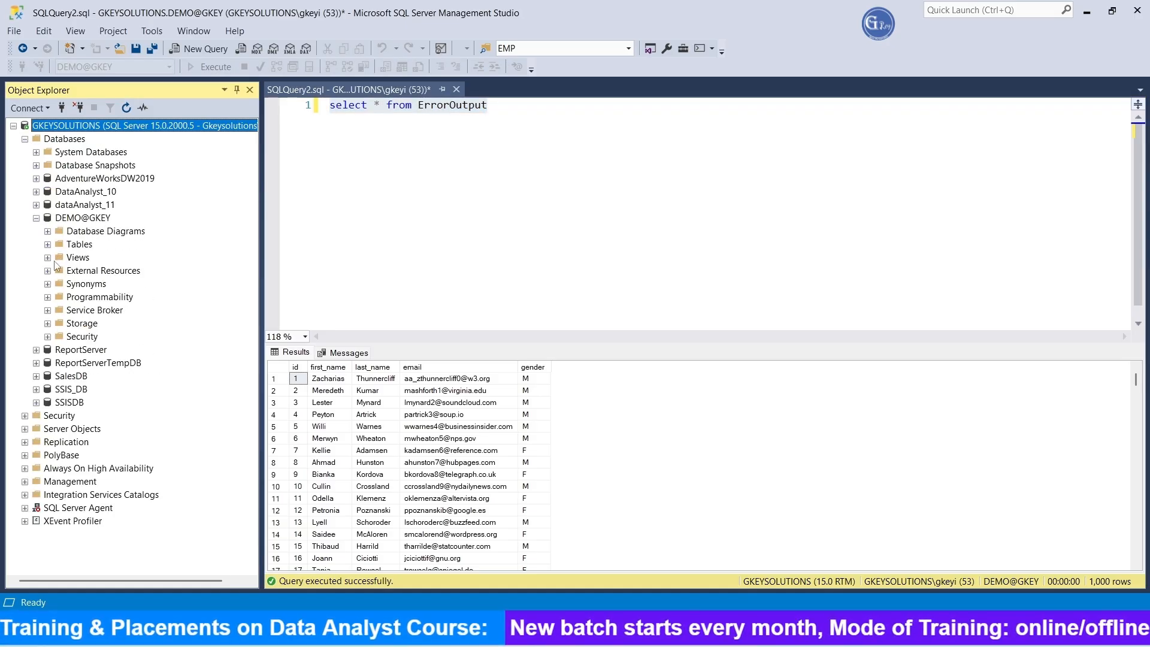
pyautogui.click(48, 244)
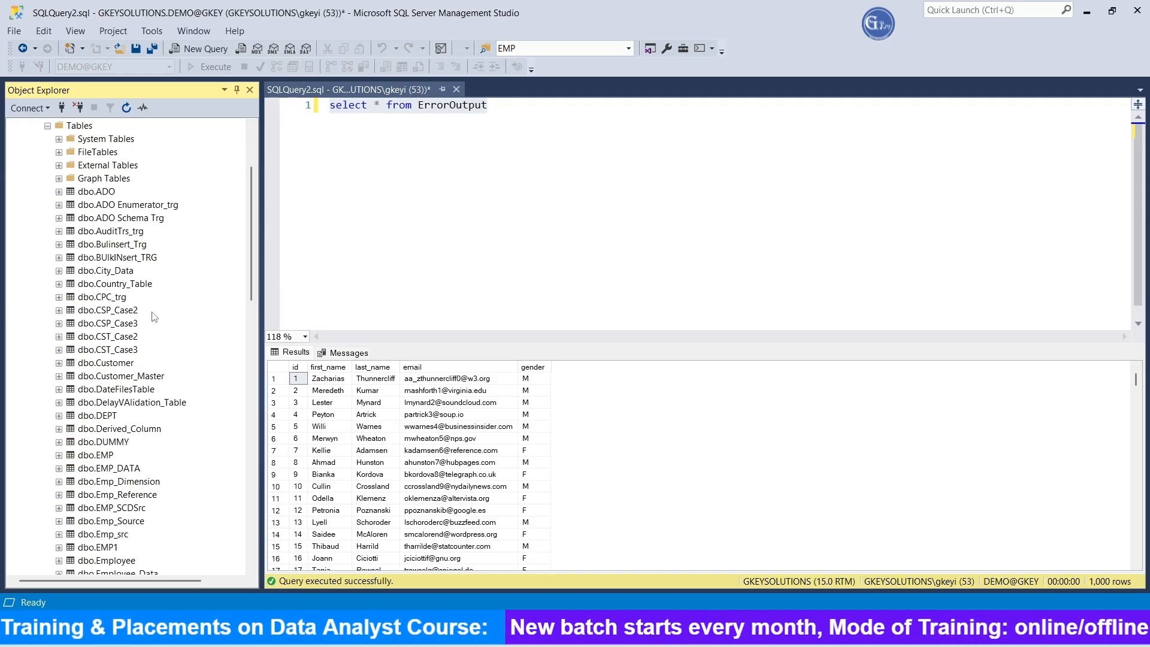
pyautogui.scroll(-3, 133, 427)
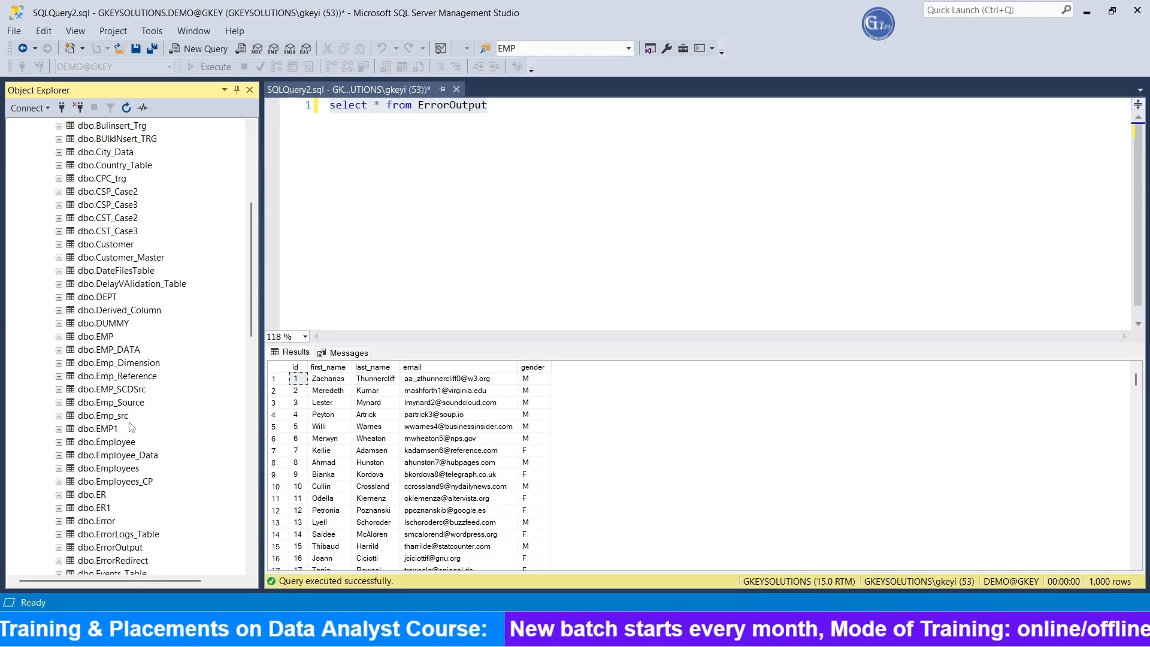
pyautogui.scroll(-1, 135, 443)
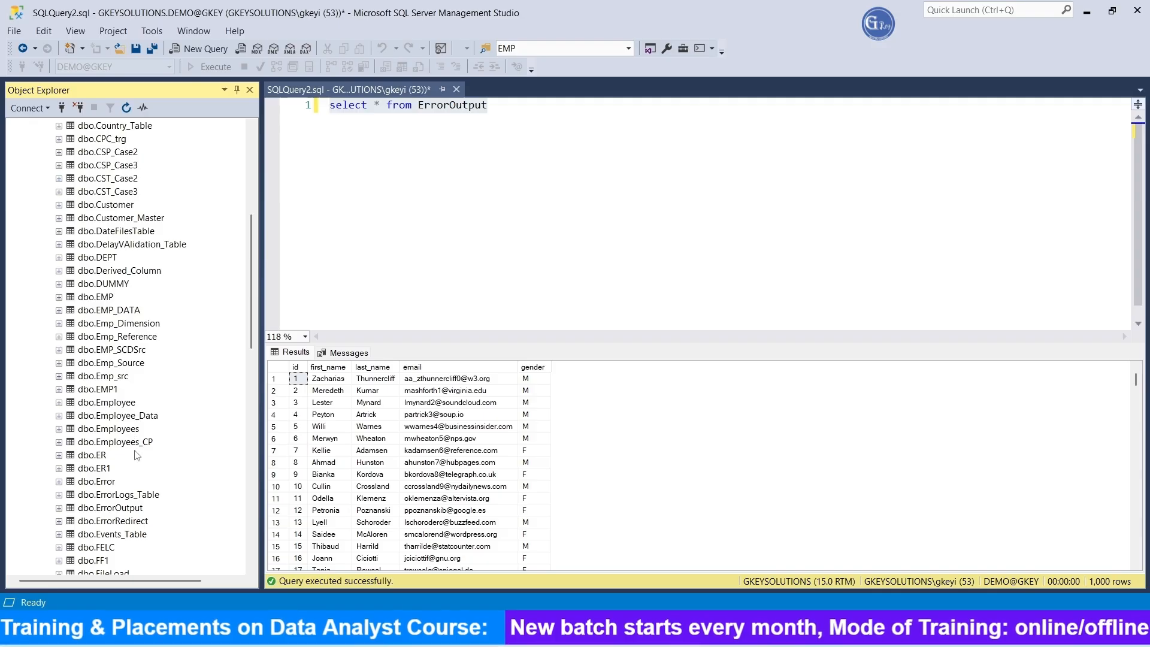
pyautogui.rightClick(133, 509)
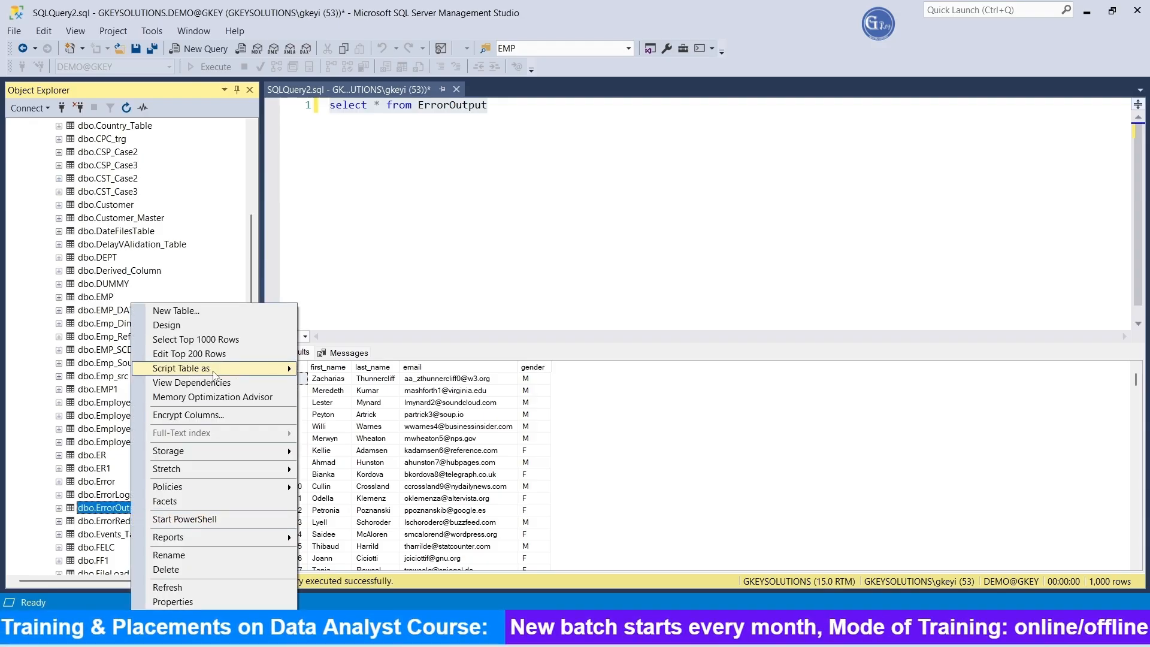
pyautogui.moveTo(251, 368)
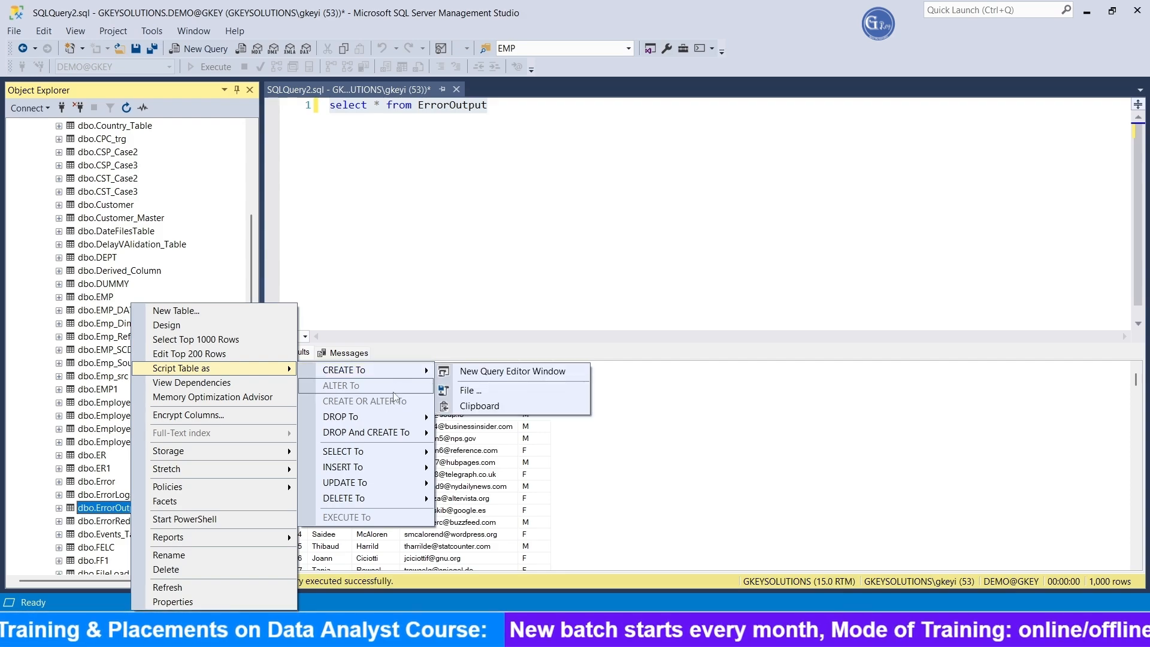
pyautogui.moveTo(422, 370)
pyautogui.click(480, 373)
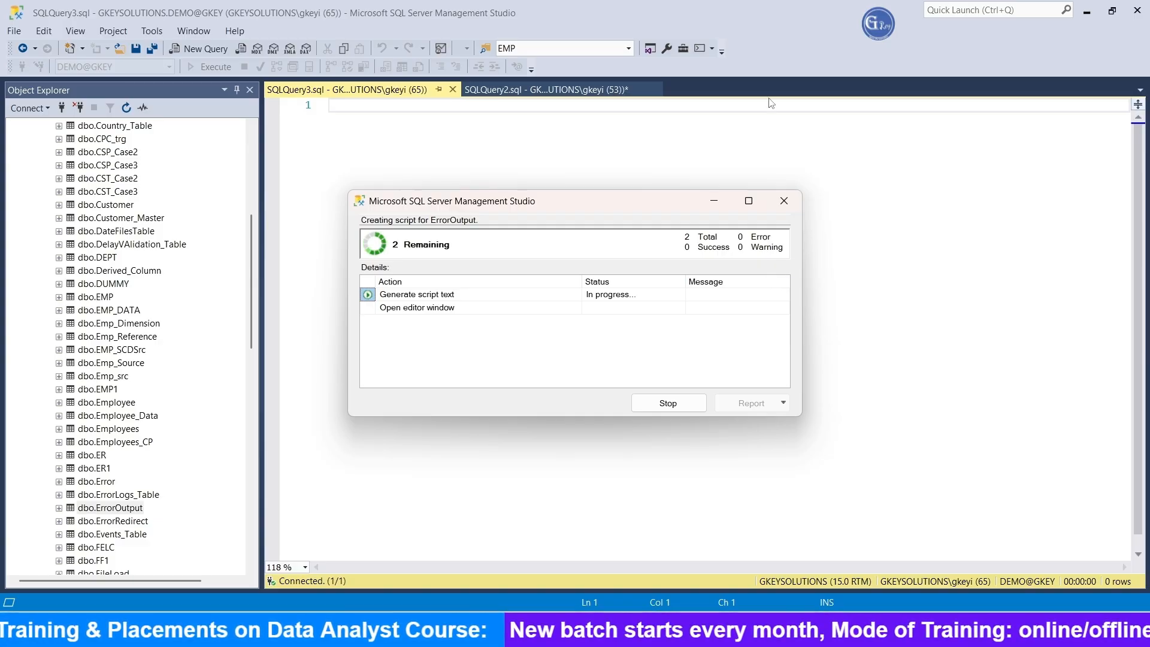
pyautogui.moveTo(366, 194); pyautogui.dragTo(265, 84)
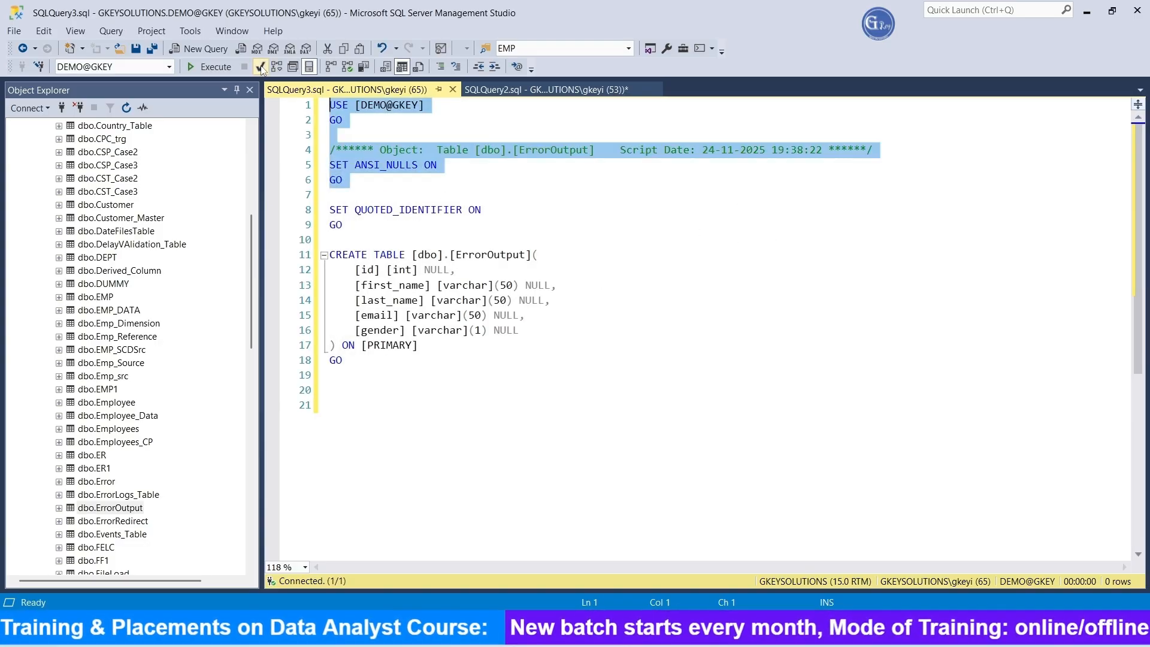
pyautogui.press('Delete')
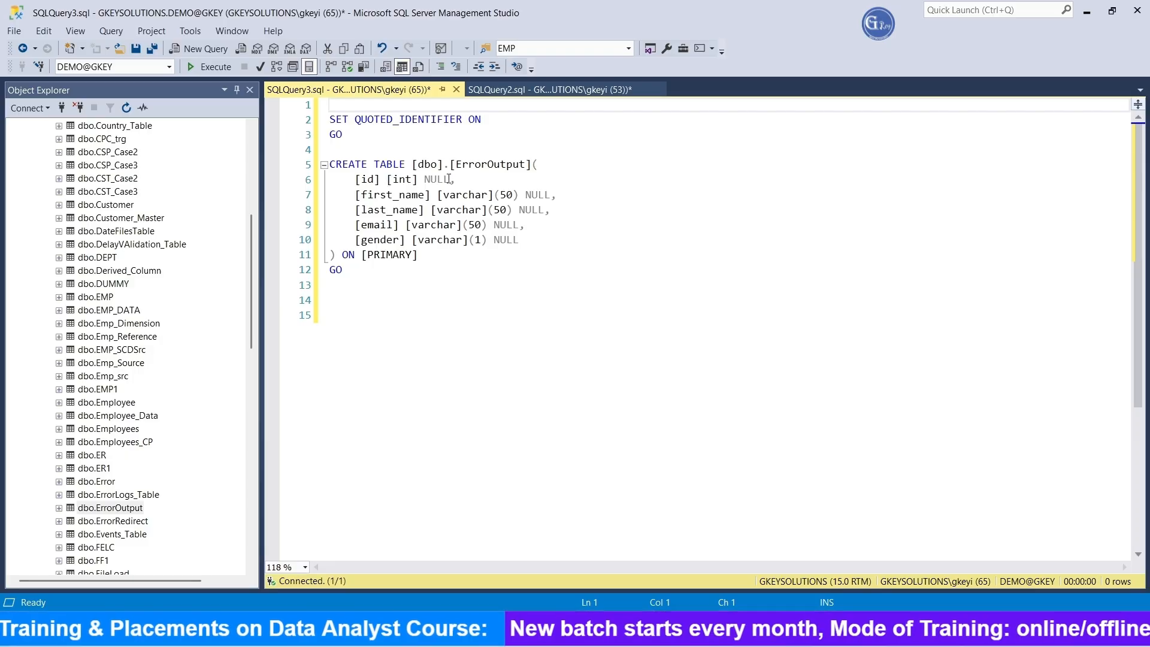
# Step: Examine the id column definition and the gender column's varchar length in the CREATE TABLE script
pyautogui.moveTo(450, 180); pyautogui.dragTo(355, 180)
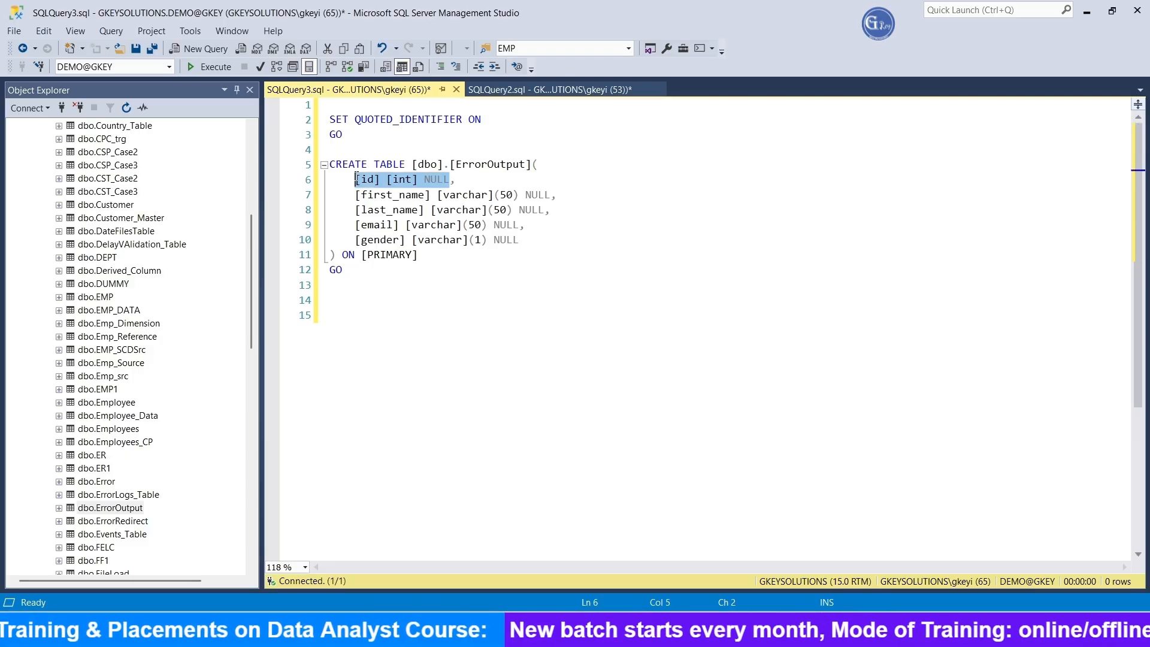
pyautogui.click(600, 300)
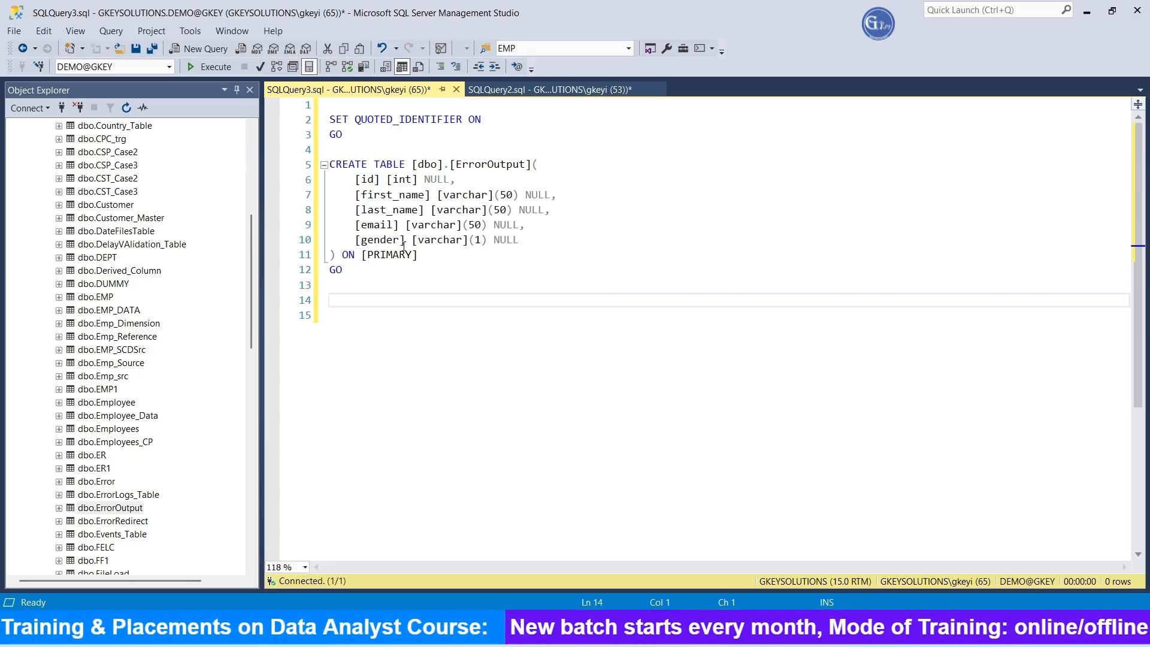
pyautogui.click(479, 239)
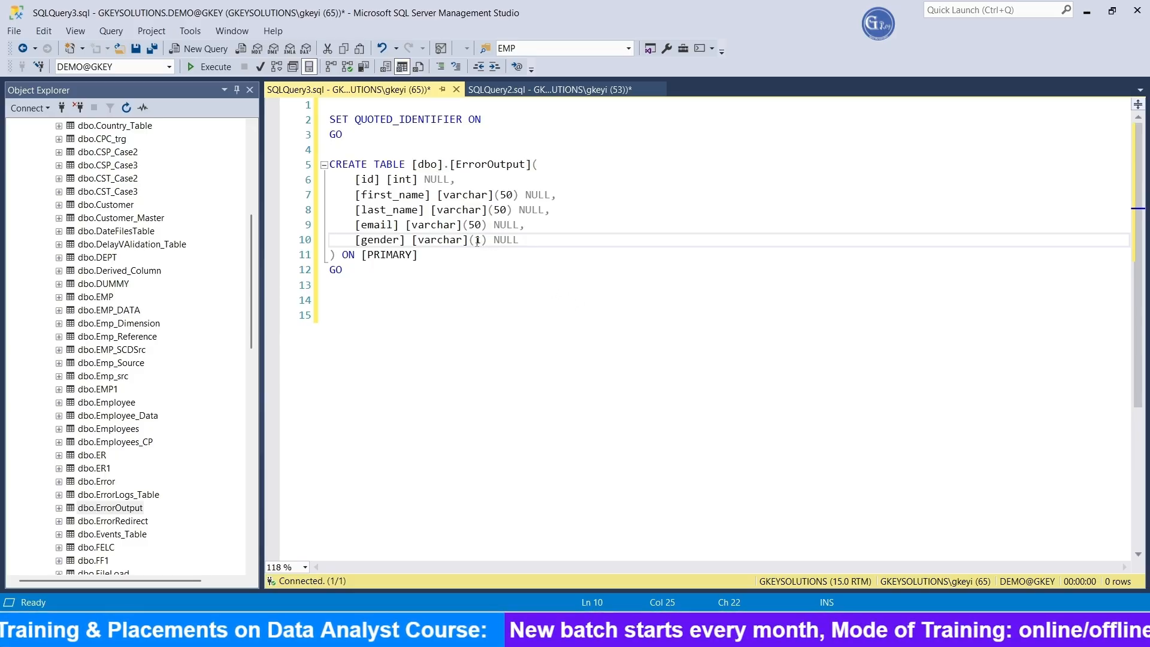
pyautogui.doubleClick(370, 240)
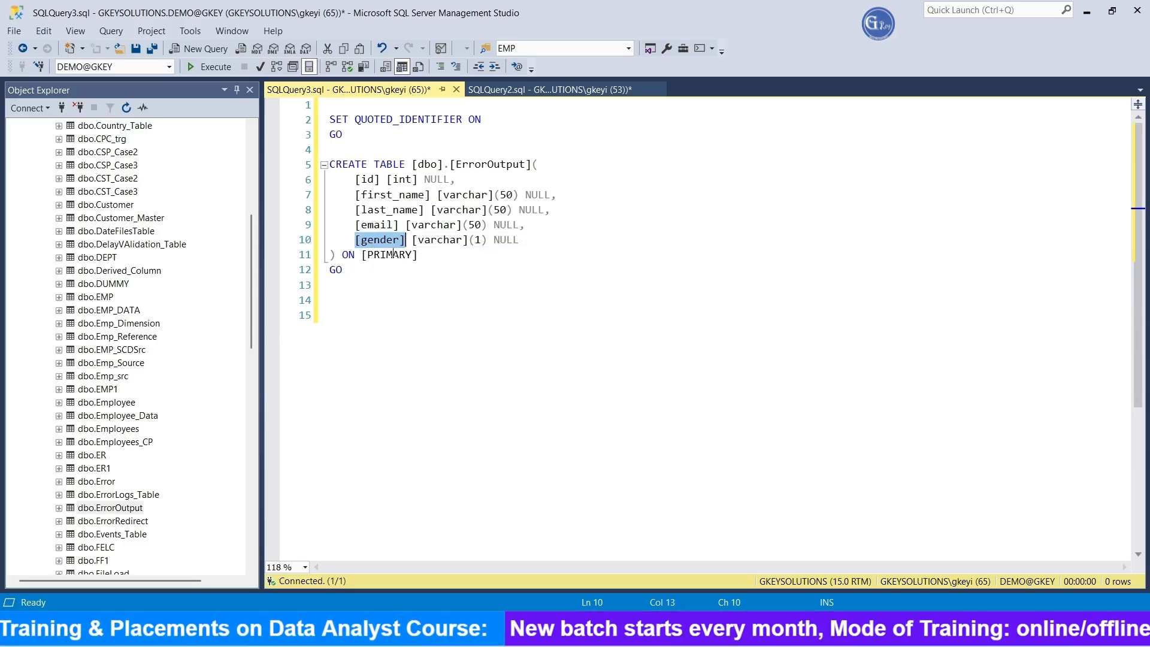
pyautogui.doubleClick(478, 241)
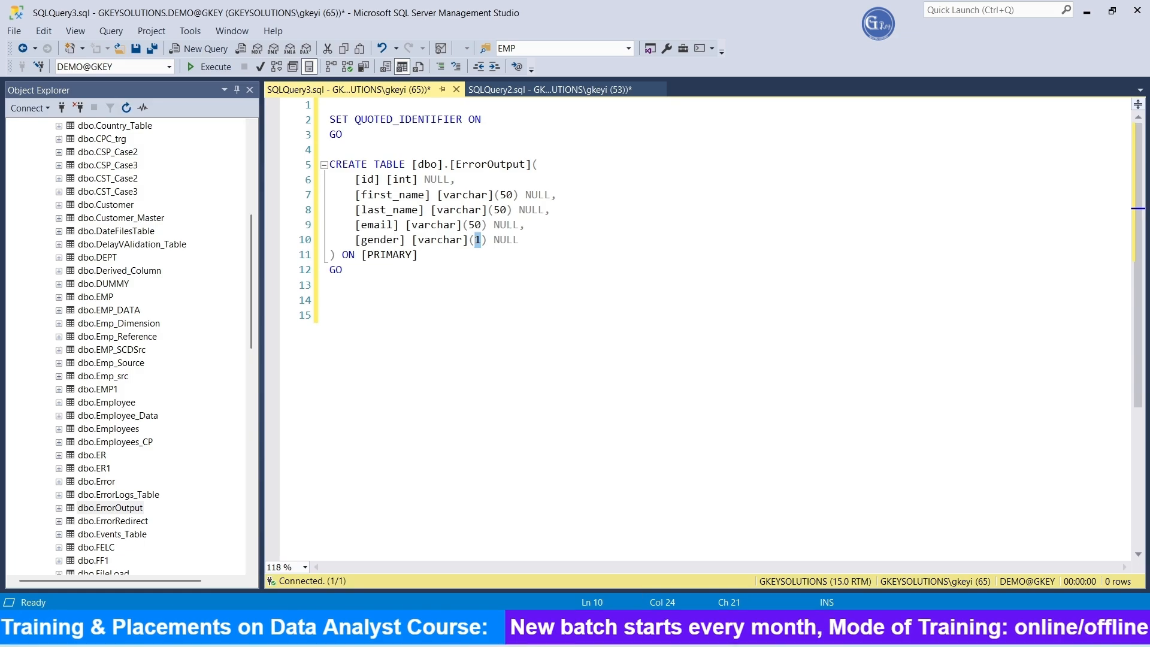
# Step: Switch to ErrorOutput_Src.csv in Notepad, change the gender of record 1 to Male and record 9 to Female, save and close the file
pyautogui.click(623, 629)
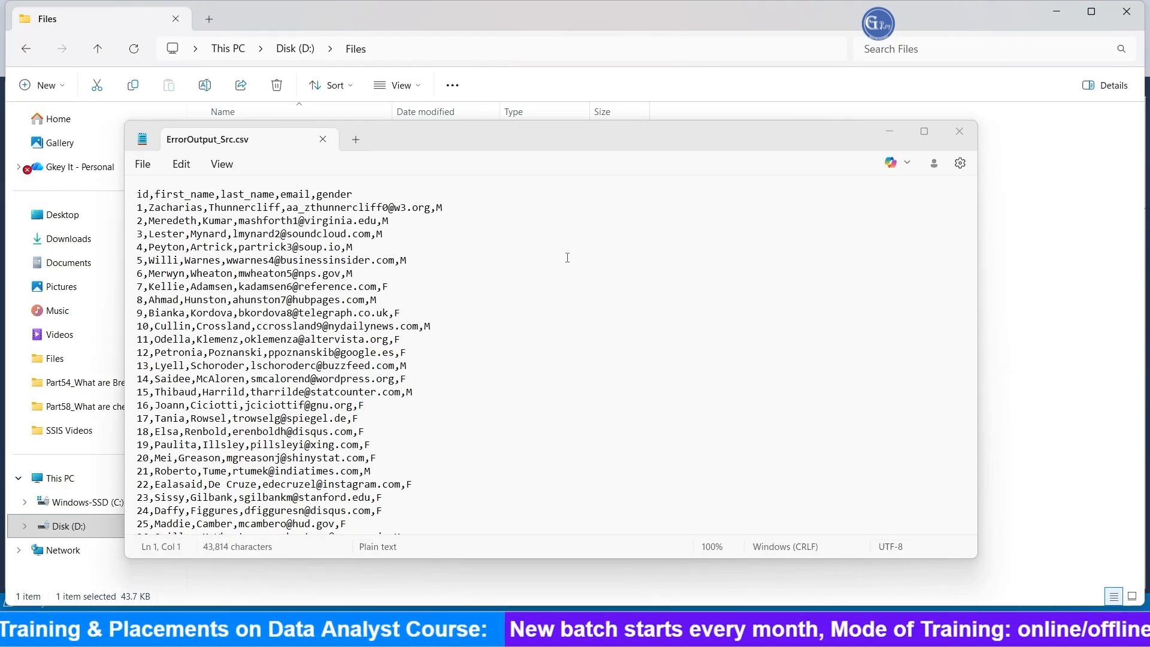
pyautogui.click(462, 214)
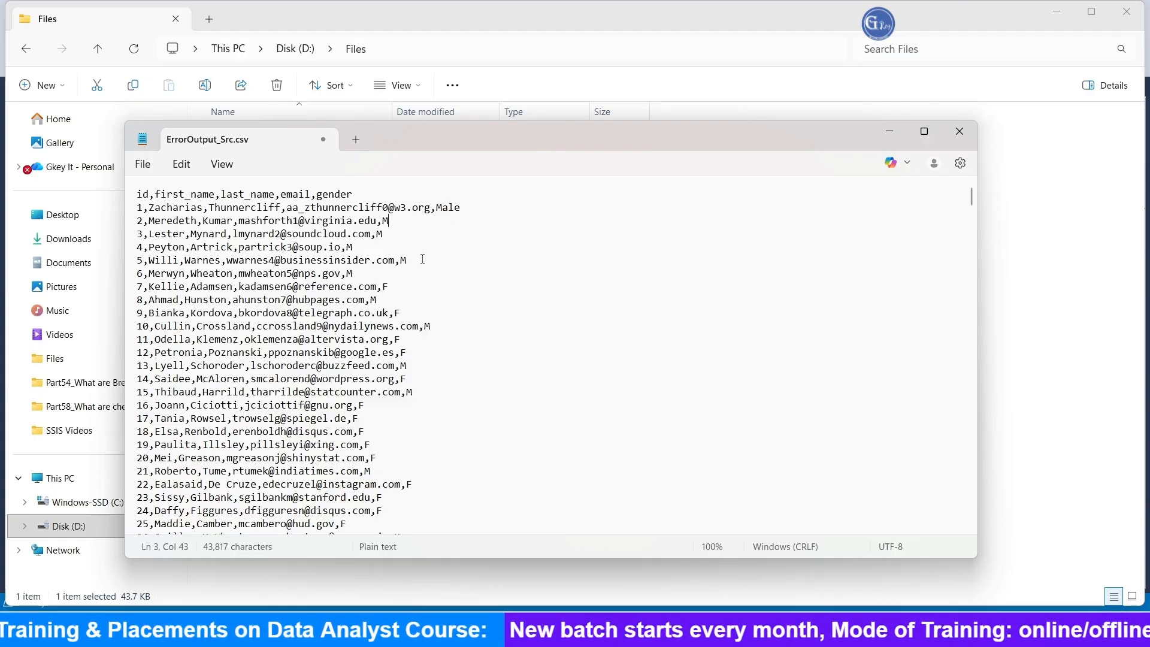
pyautogui.click(410, 312)
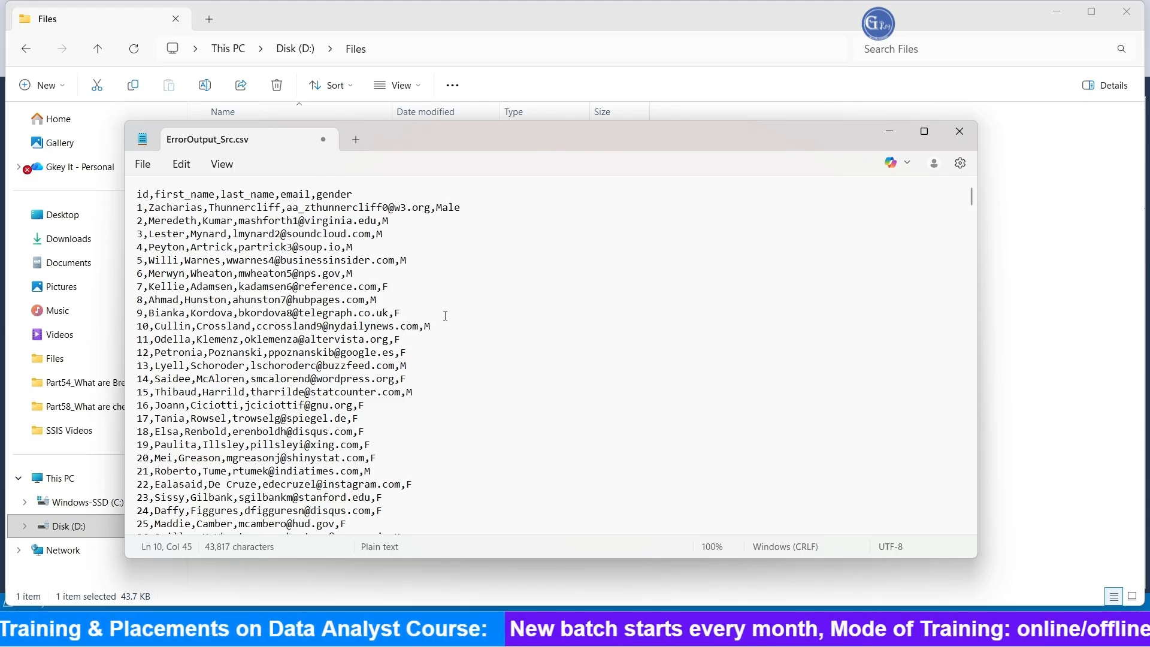
pyautogui.write('e')
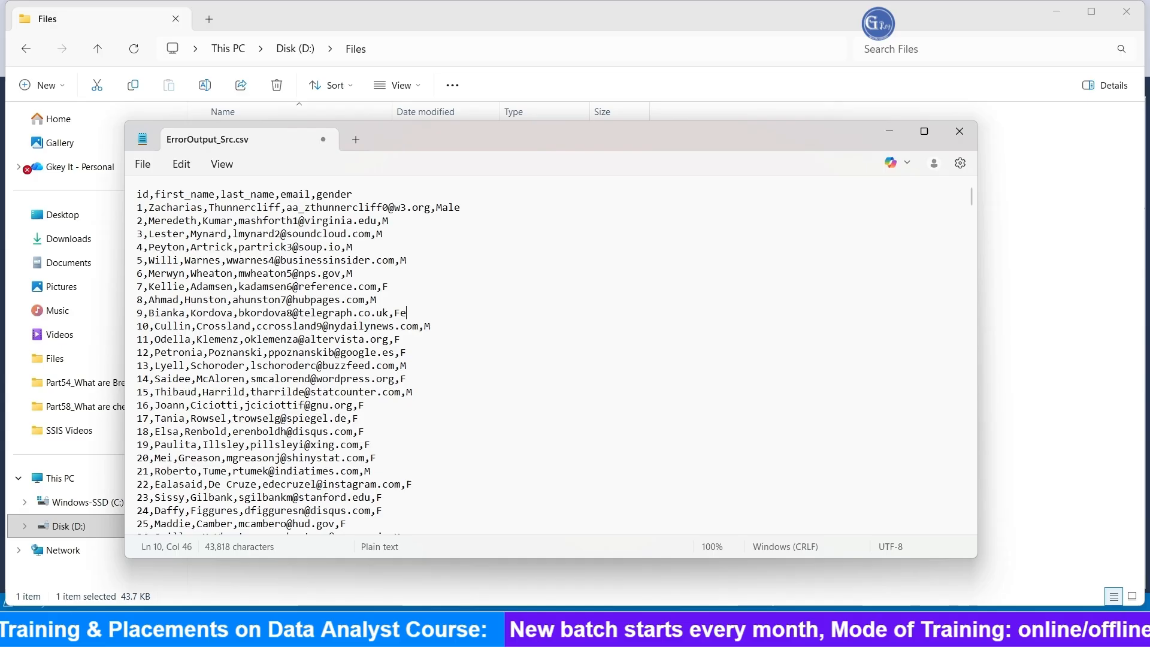
pyautogui.write('male')
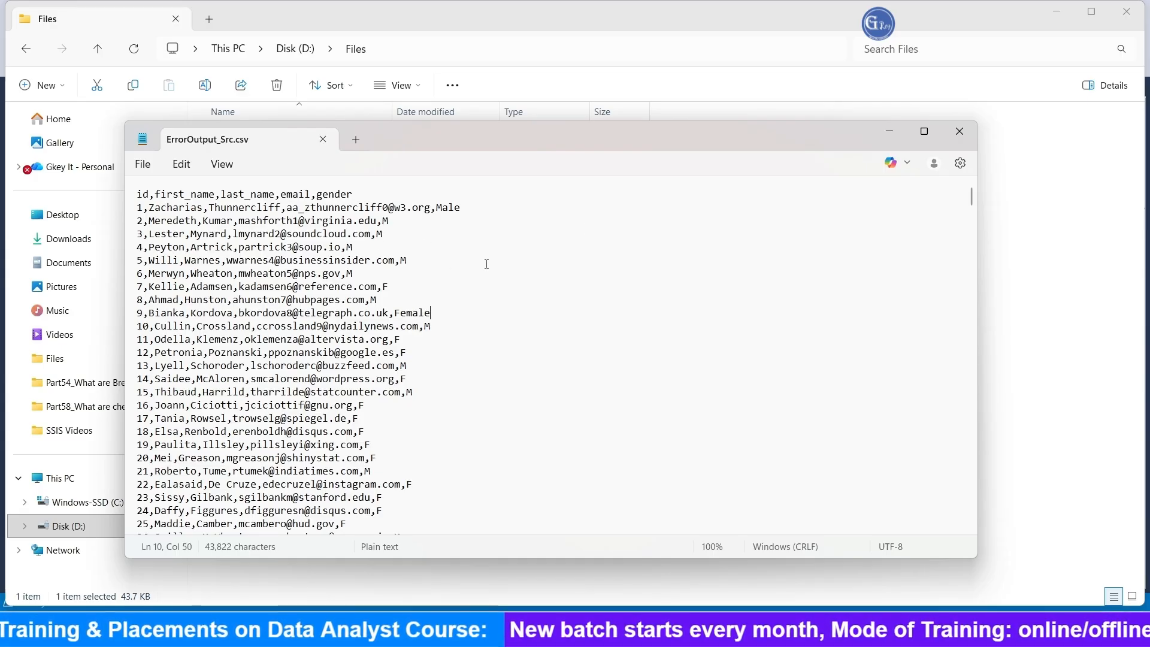
pyautogui.click(143, 164)
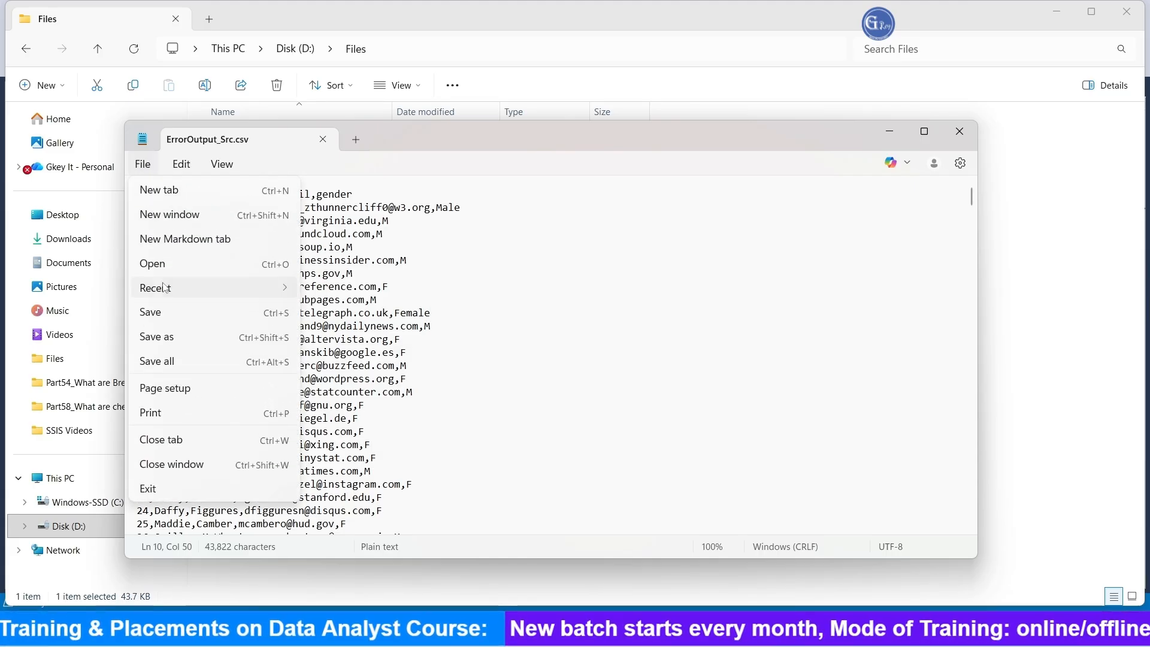
pyautogui.click(158, 313)
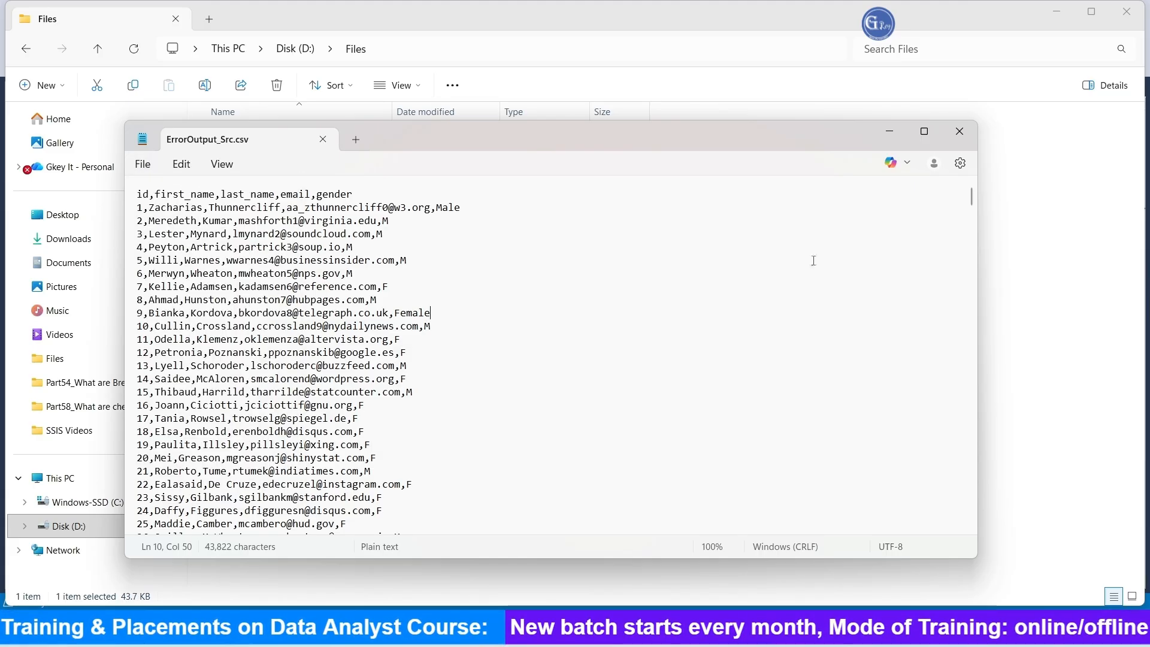
pyautogui.click(959, 131)
# Step: Switch to Visual Studio, stop the previous debugging session and run the ErrorOutput.dtsx package again
pyautogui.click(747, 362)
pyautogui.hotkey('alt', 'Tab')
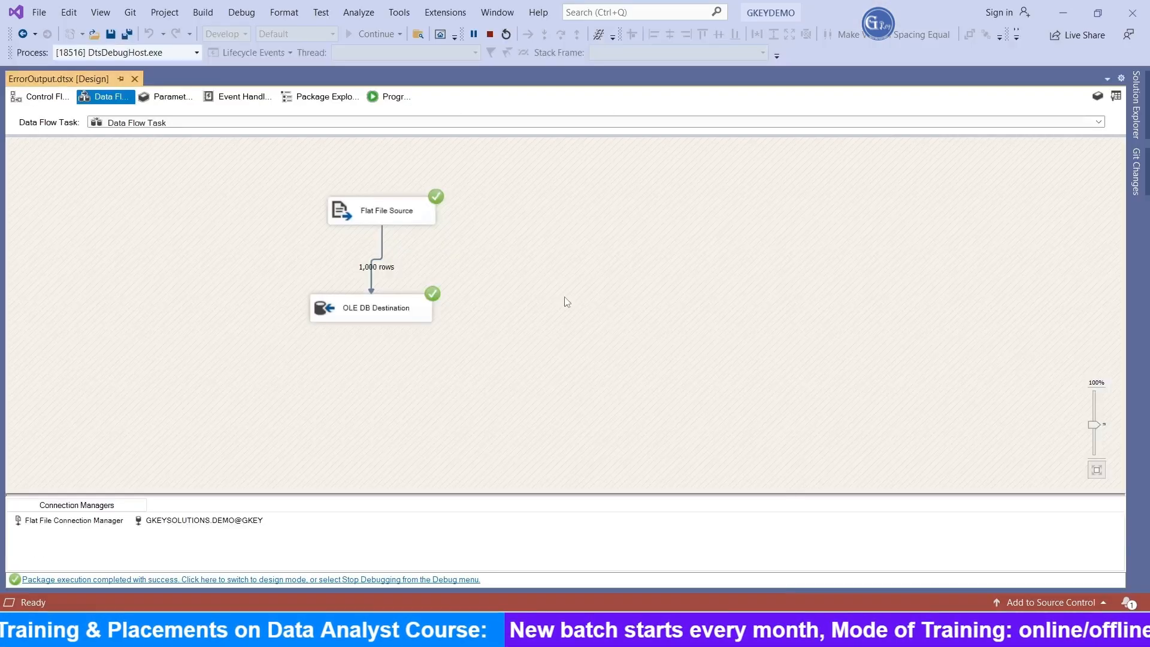
pyautogui.click(491, 35)
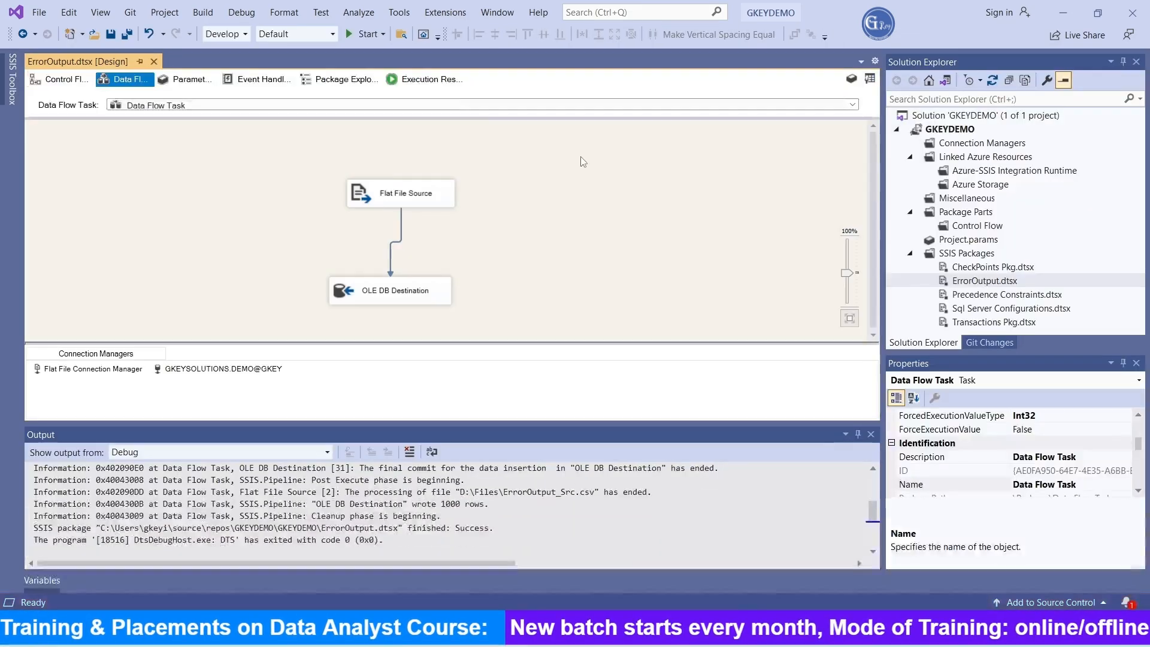
pyautogui.press('F5')
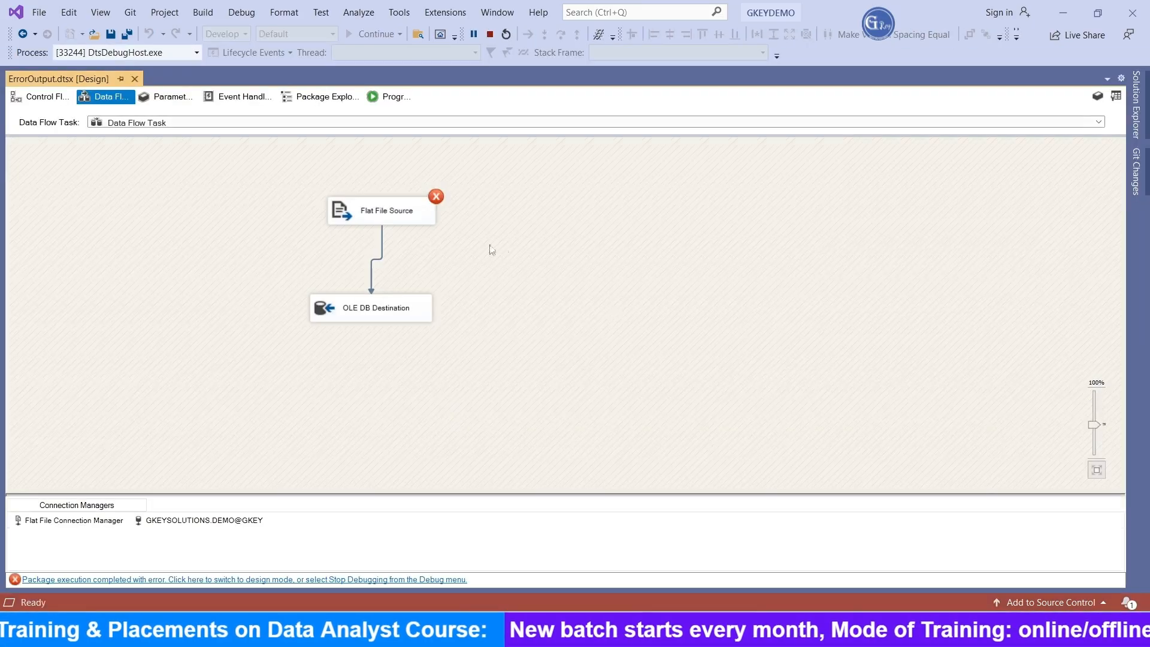
# Step: Examine the Flat File Source and pipeline error entries in the package's execution progress log
pyautogui.click(400, 100)
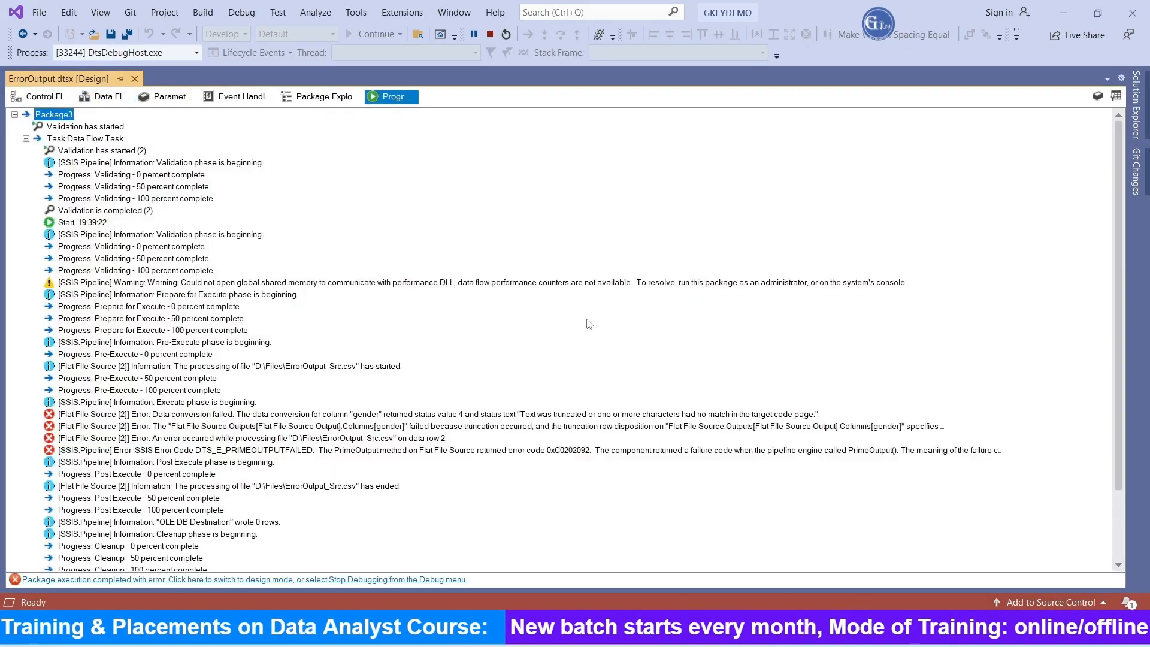
pyautogui.click(471, 415)
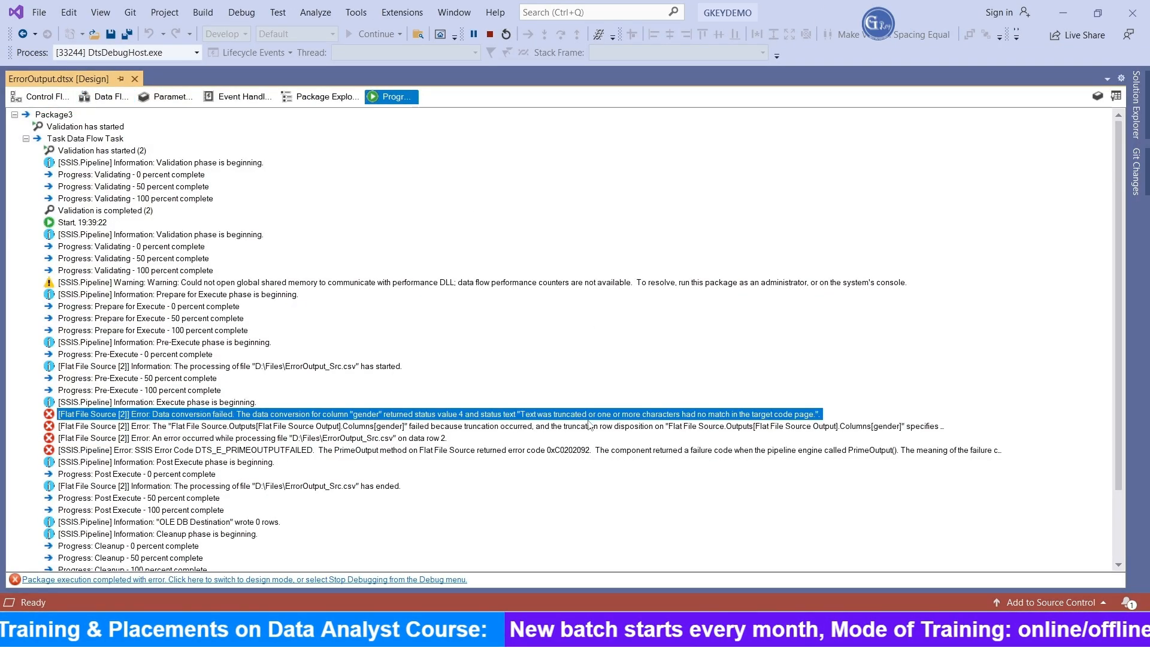
pyautogui.click(745, 429)
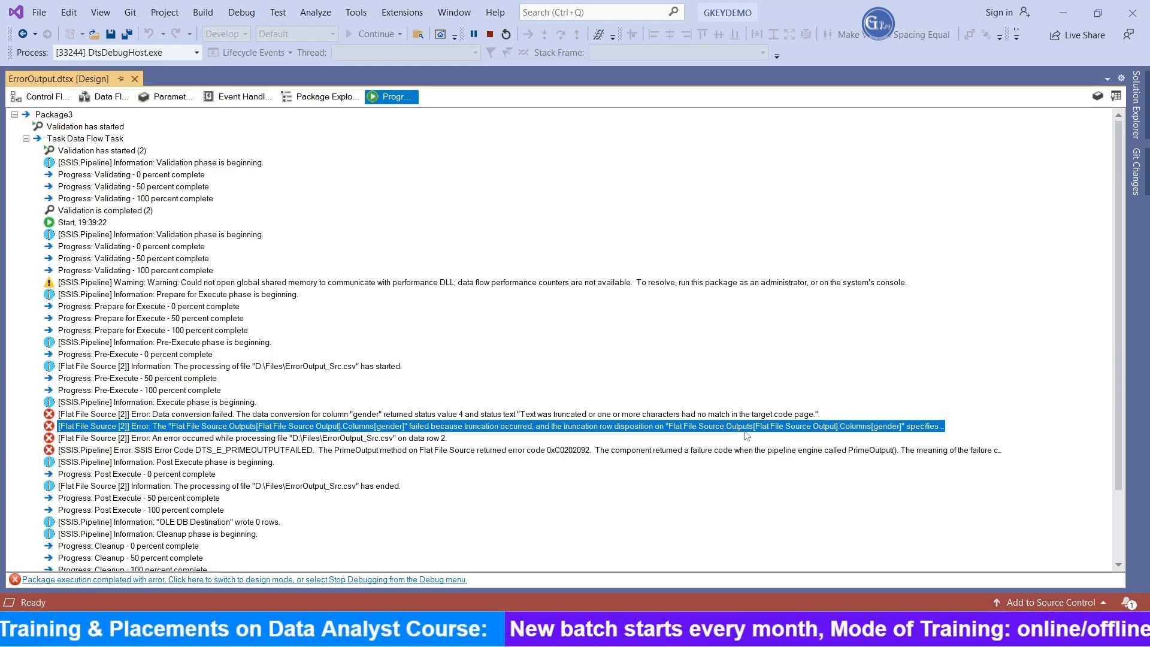
pyautogui.click(363, 441)
pyautogui.click(450, 450)
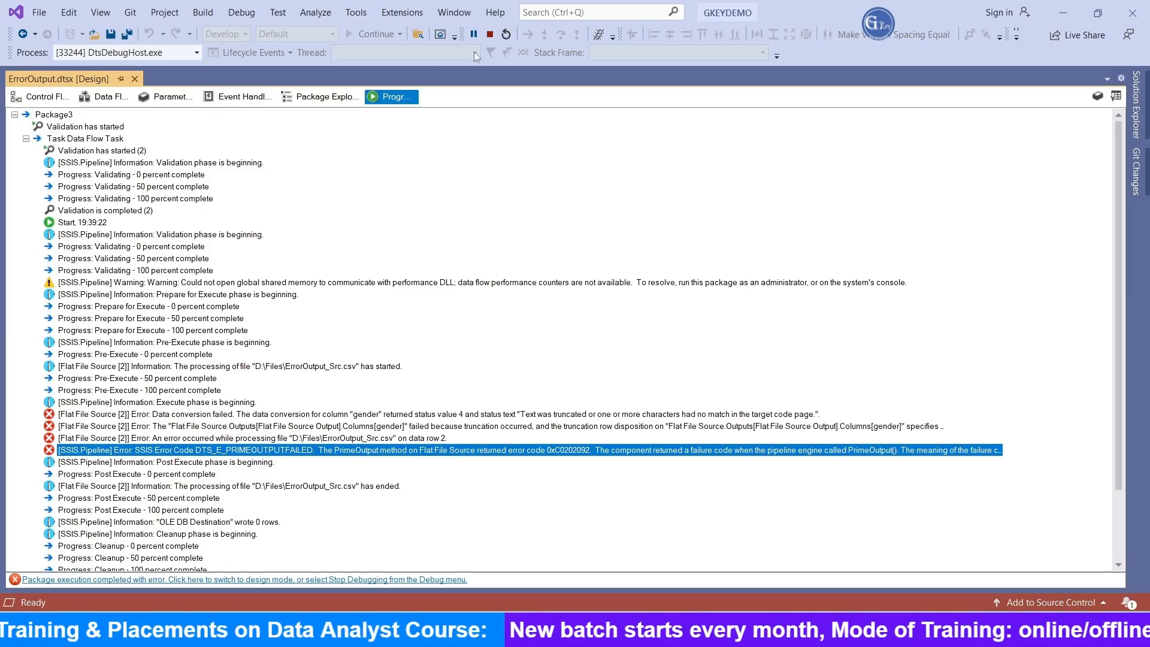
# Step: Stop debugging and add a second OLE DB Destination to the Data Flow Task, beside the existing destination
pyautogui.click(490, 34)
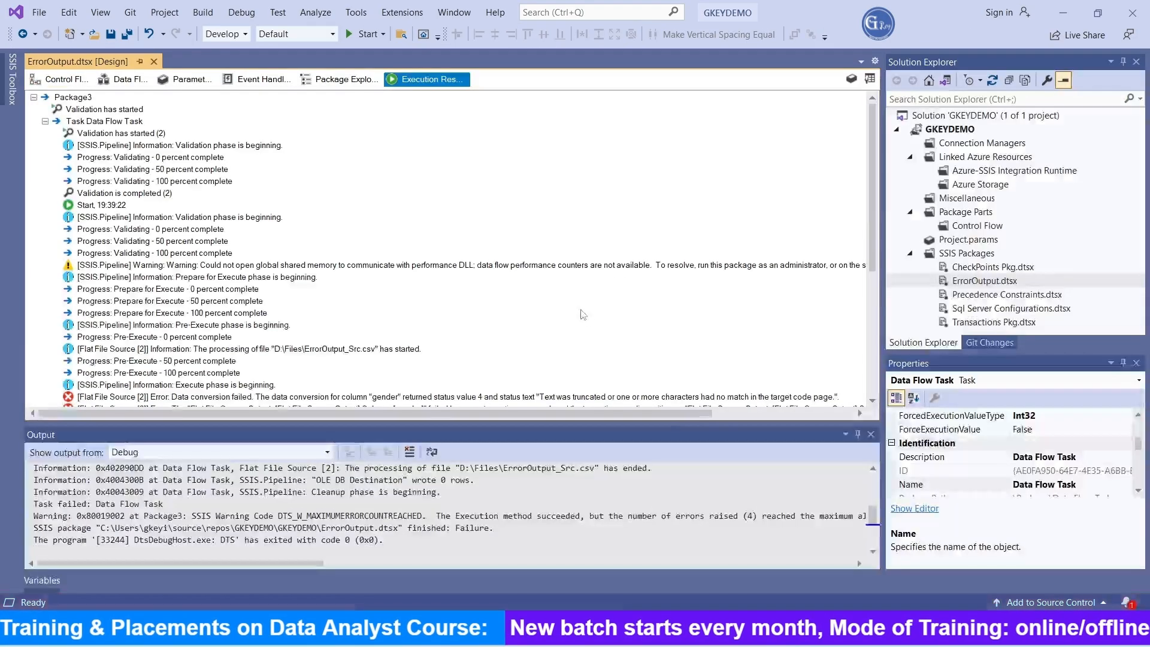
pyautogui.click(58, 79)
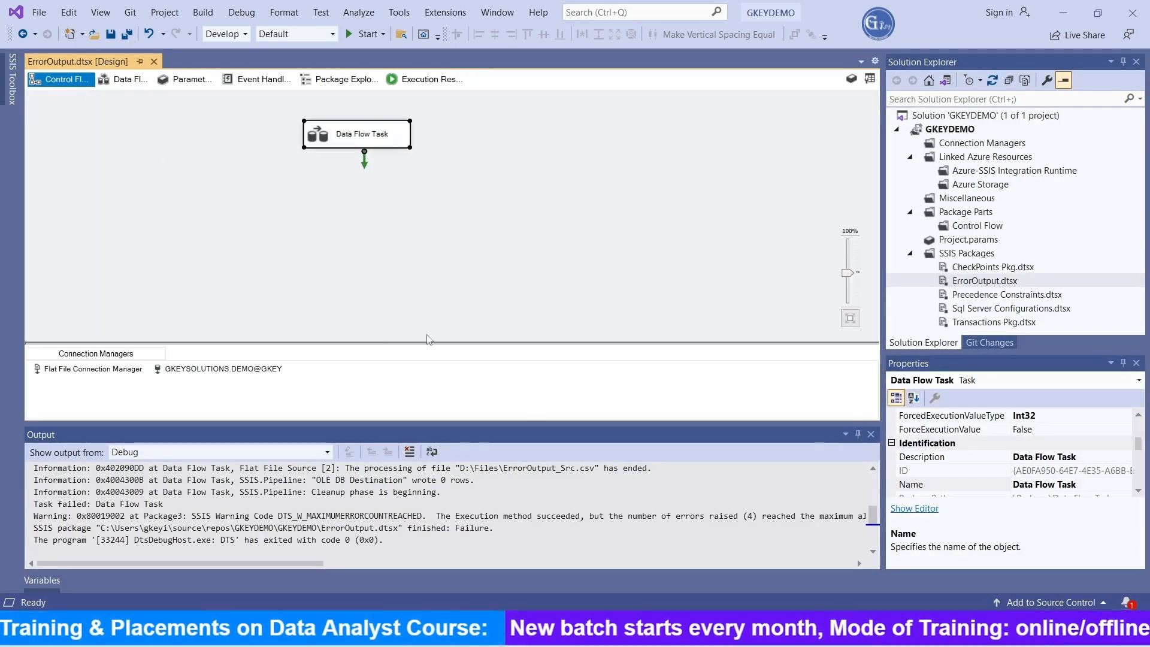
pyautogui.doubleClick(356, 137)
pyautogui.click(12, 93)
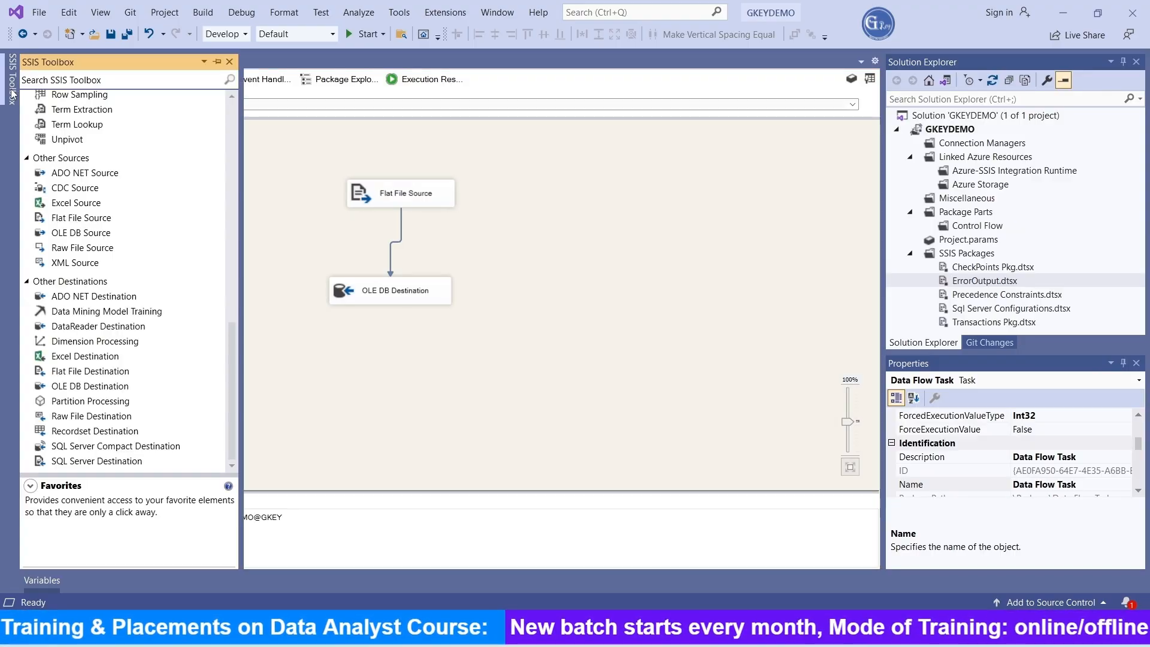
pyautogui.click(91, 387)
pyautogui.moveTo(91, 389); pyautogui.dragTo(509, 291)
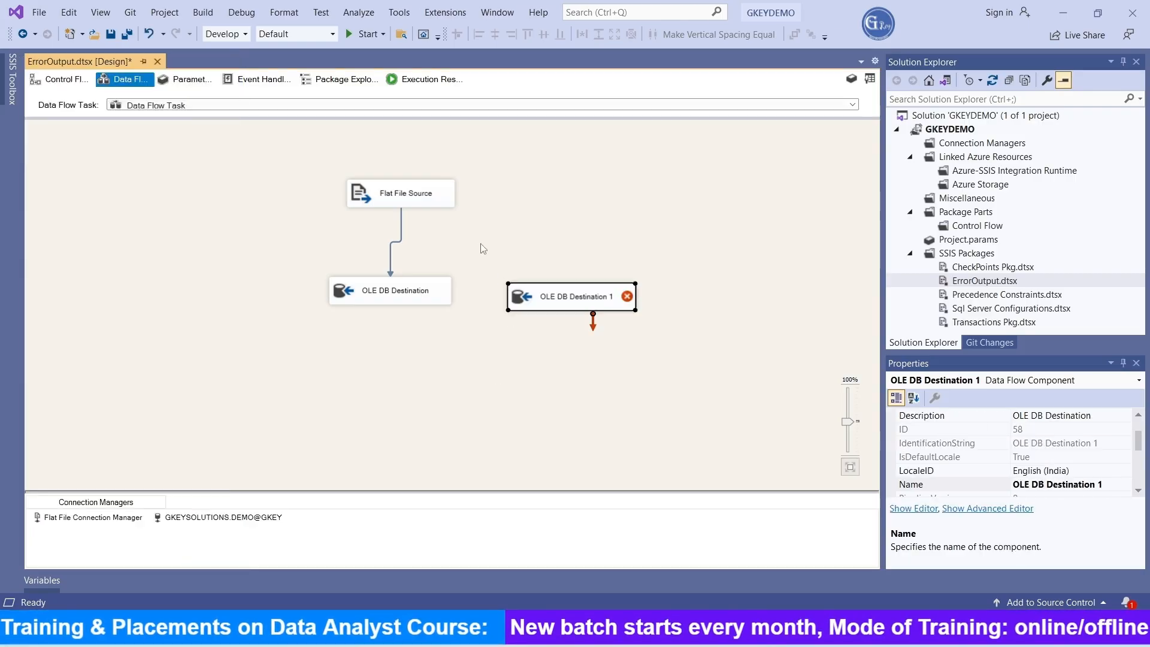
# Step: Connect the Flat File Source's error output to OLE DB Destination 1, with Truncation set to Redirect row for all columns
pyautogui.click(430, 205)
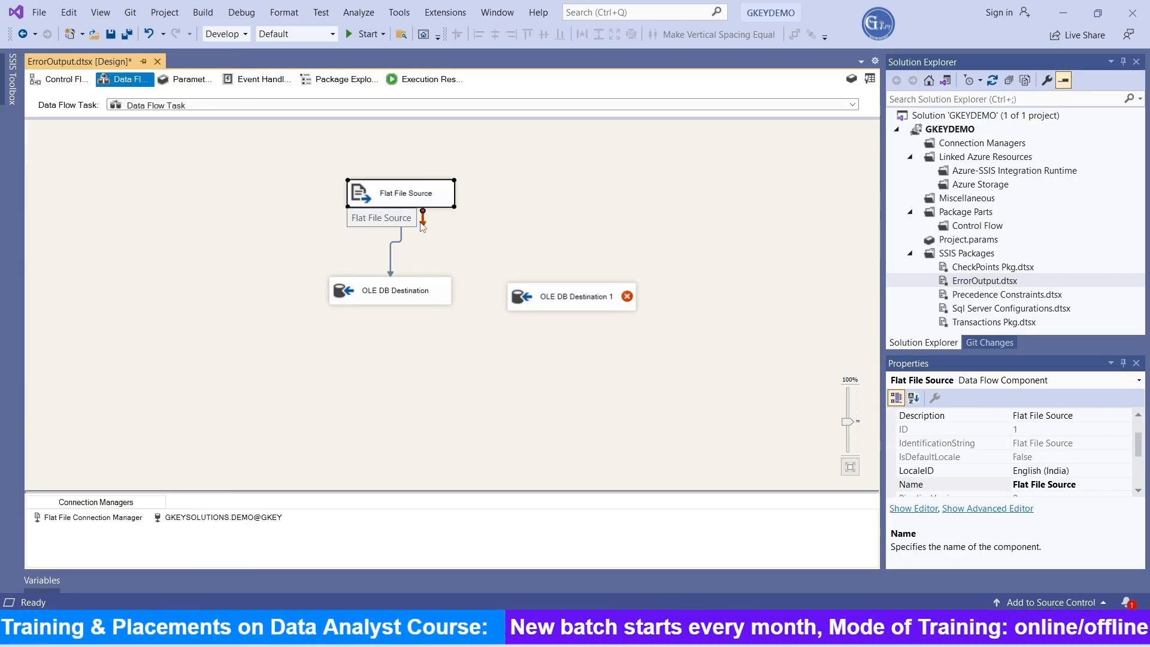
pyautogui.moveTo(423, 221); pyautogui.dragTo(577, 292)
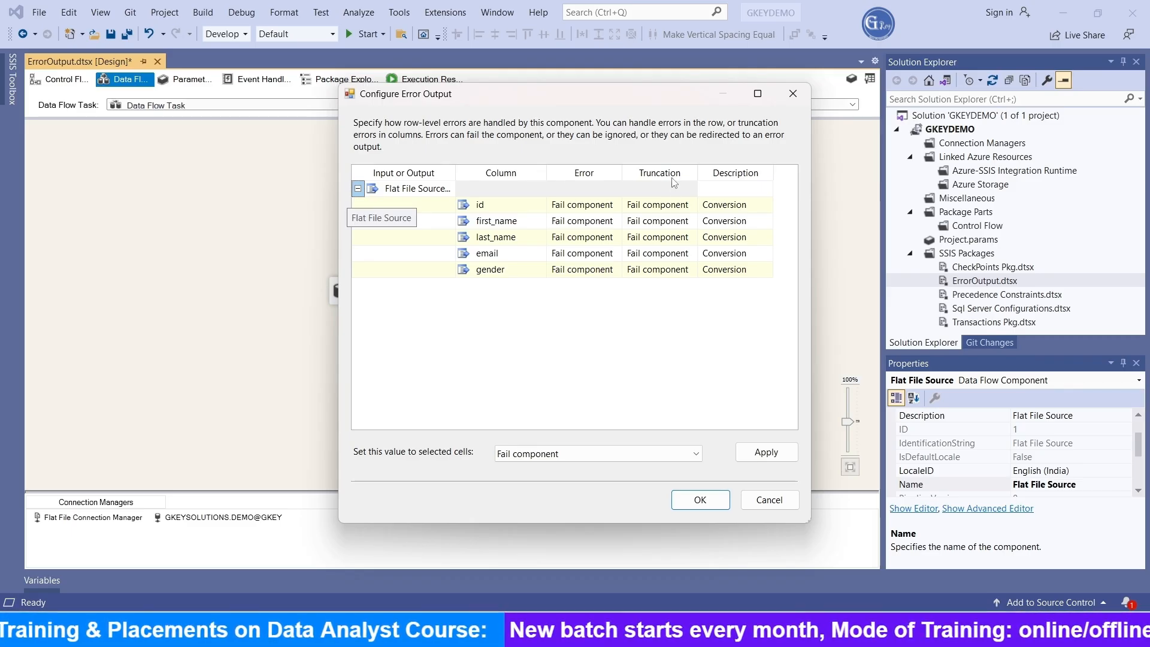
pyautogui.click(675, 189)
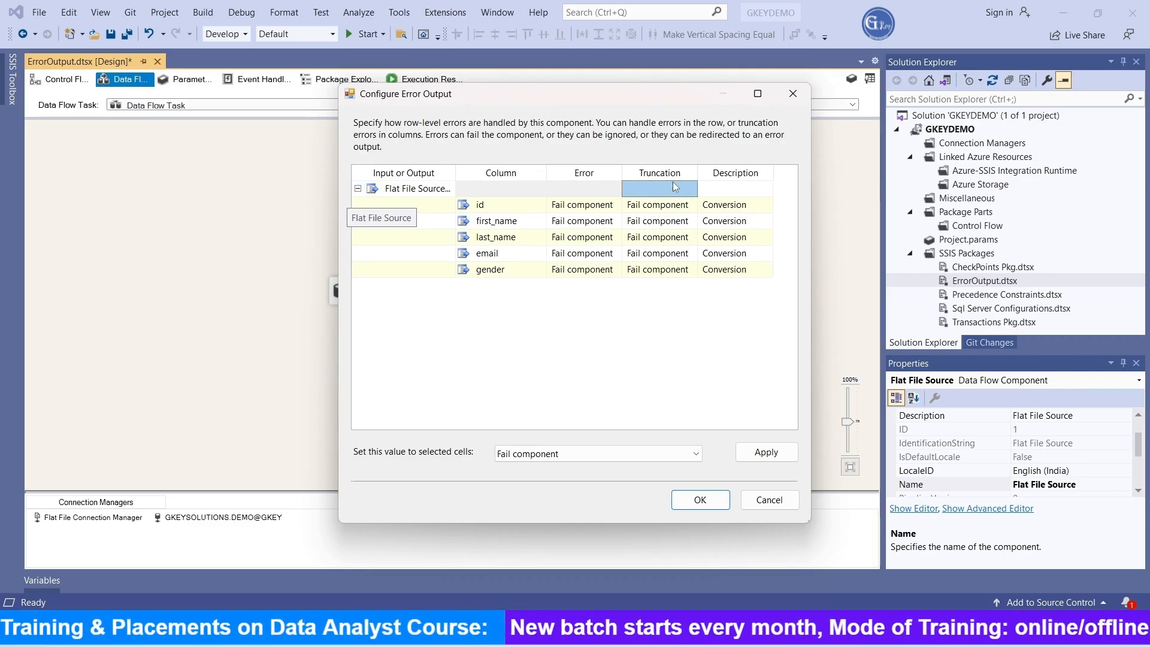
pyautogui.keyDown('shift'); pyautogui.click(664, 274); pyautogui.keyUp('shift')
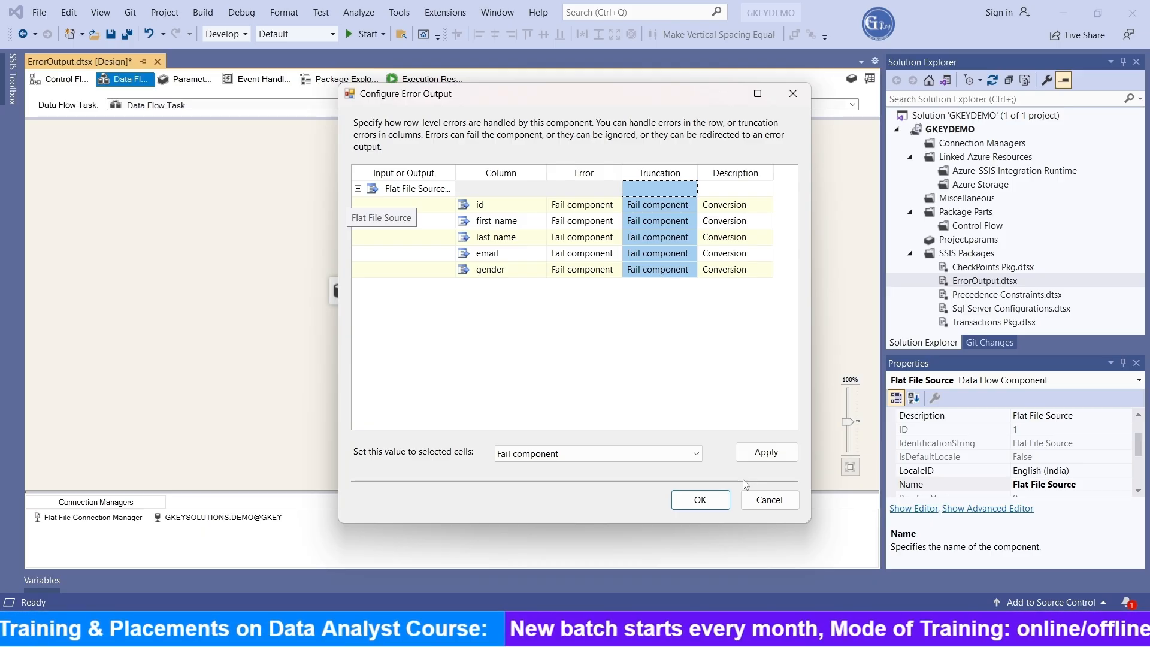
pyautogui.click(599, 461)
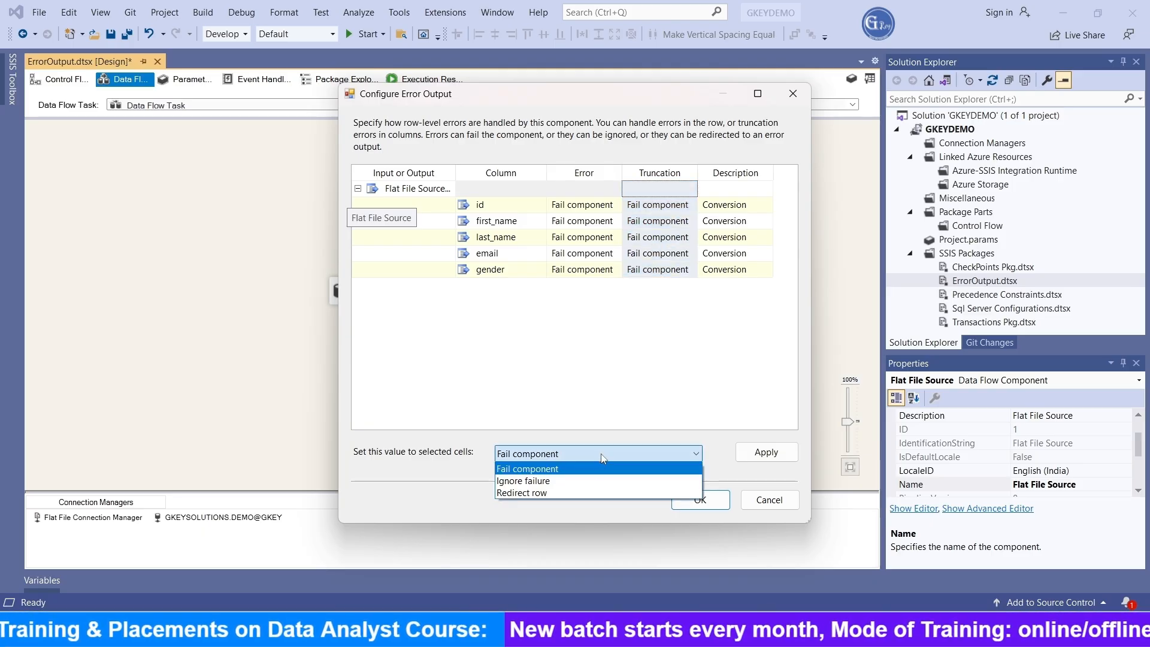
pyautogui.click(547, 493)
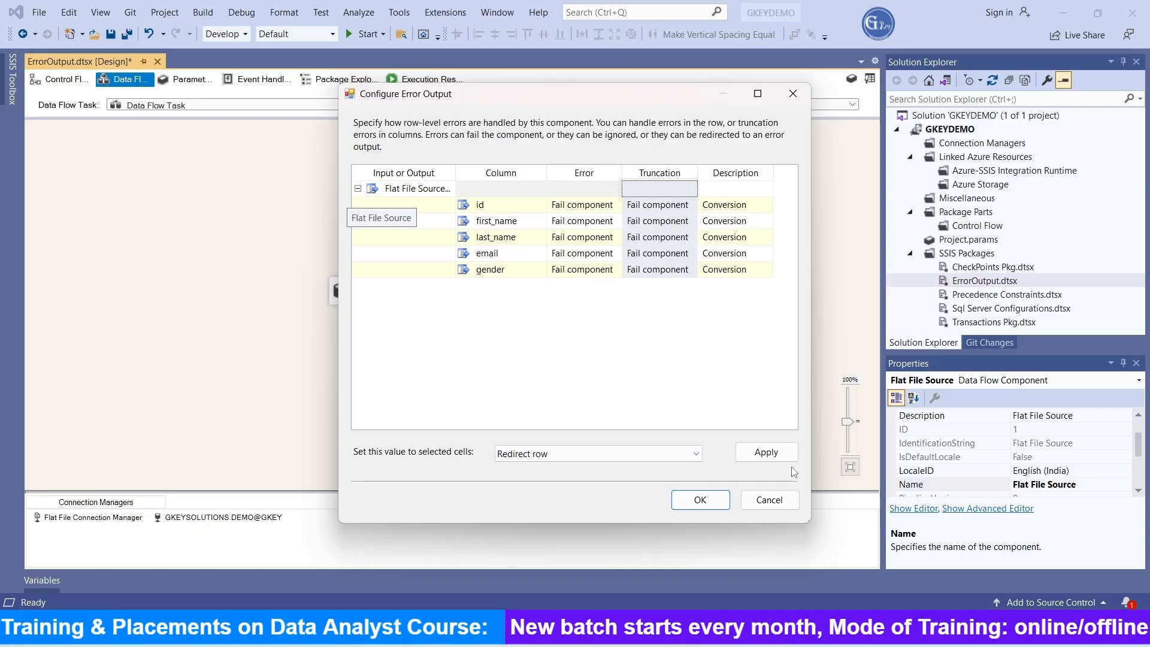
pyautogui.click(775, 457)
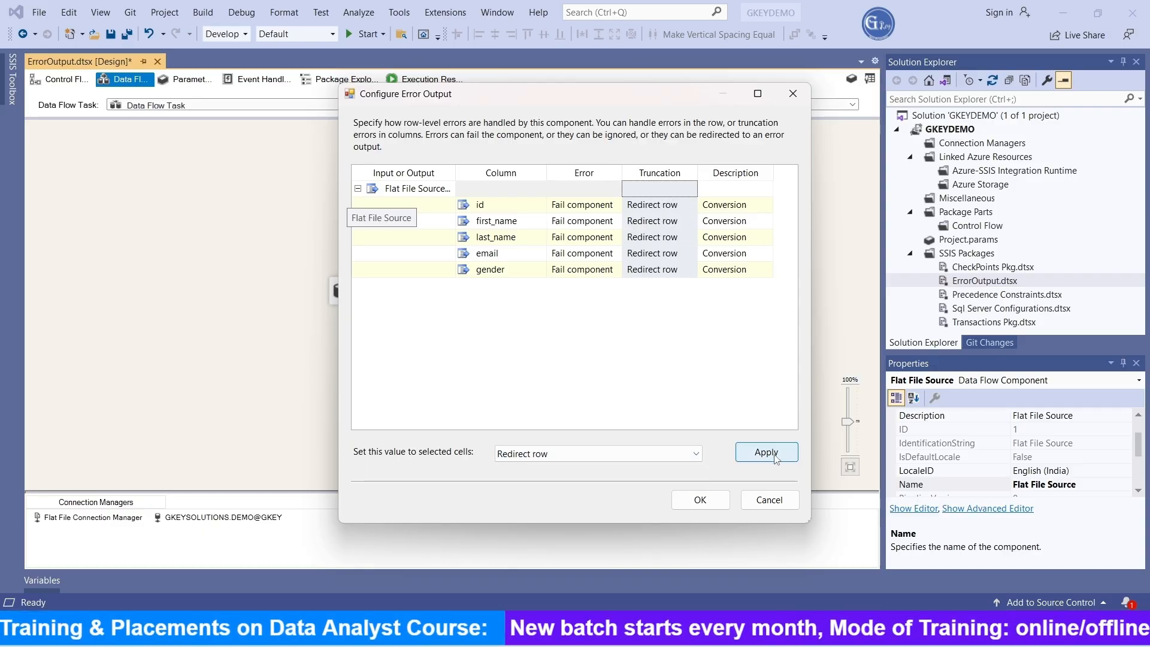
pyautogui.click(701, 500)
# Step: Create a new destination table named Erroroutpu1 for OLE DB Destination 1 and accept its column mappings
pyautogui.doubleClick(566, 299)
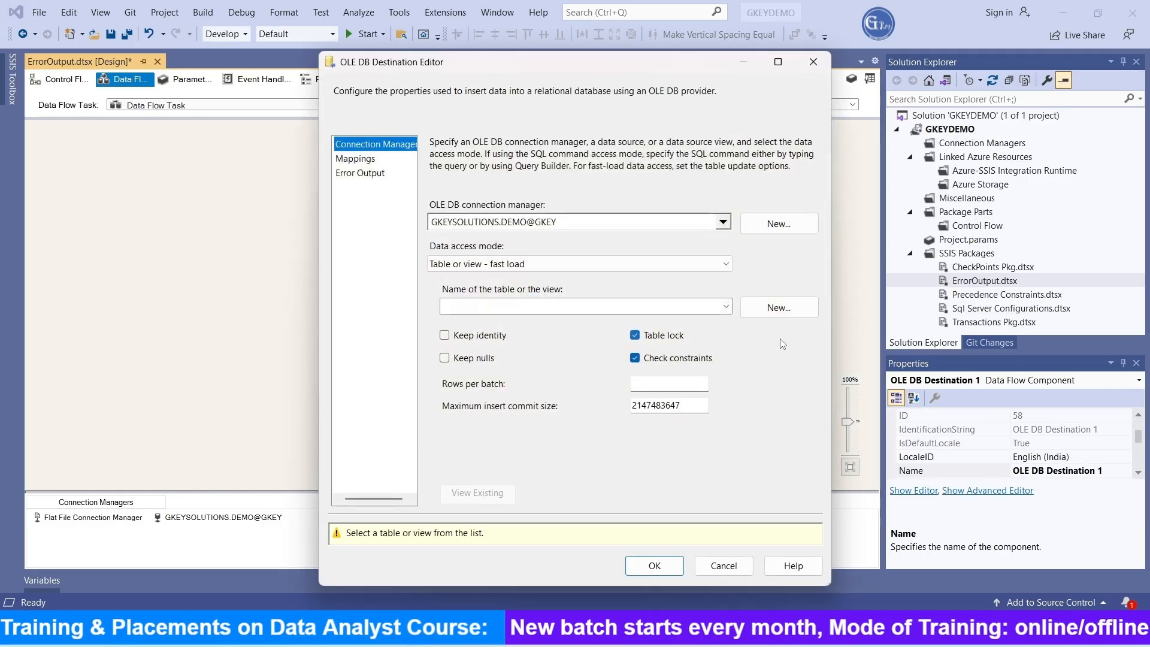
pyautogui.click(779, 308)
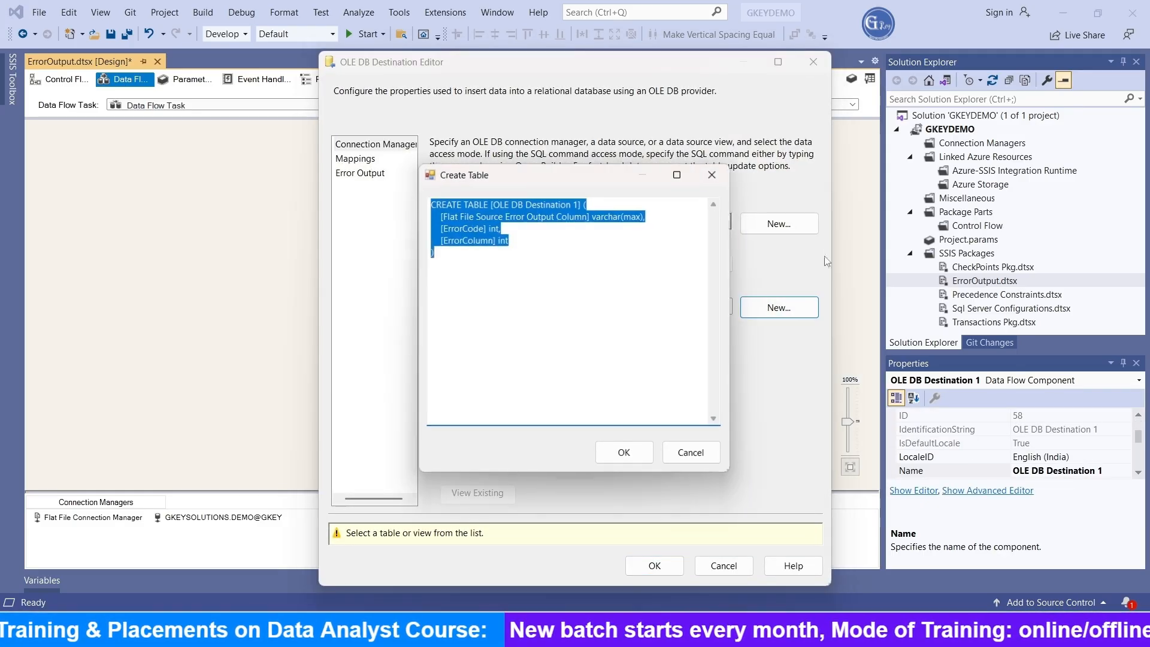
pyautogui.moveTo(580, 203); pyautogui.dragTo(495, 201)
pyautogui.write('E')
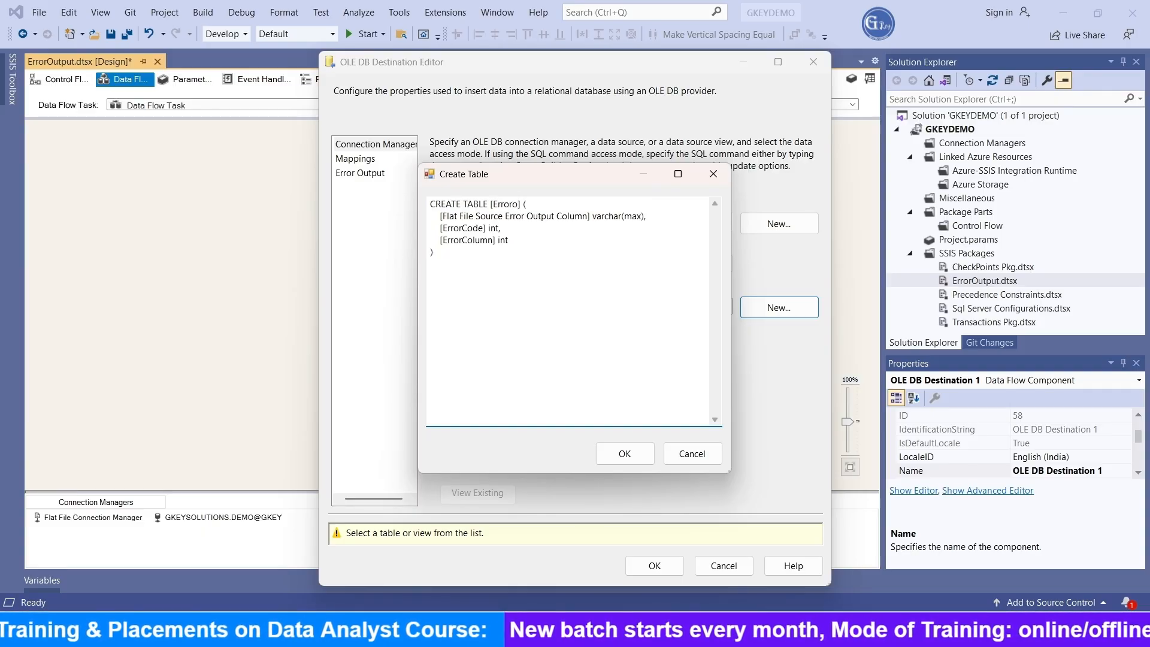
pyautogui.write('rroroutpu1')
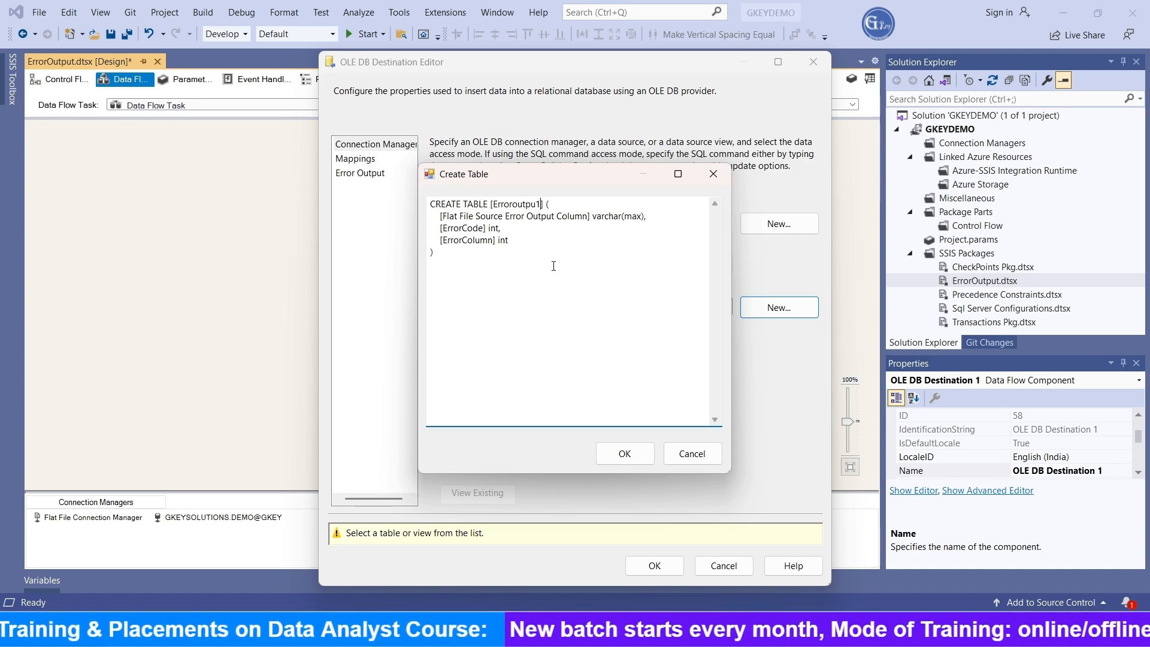
pyautogui.click(644, 453)
pyautogui.click(355, 158)
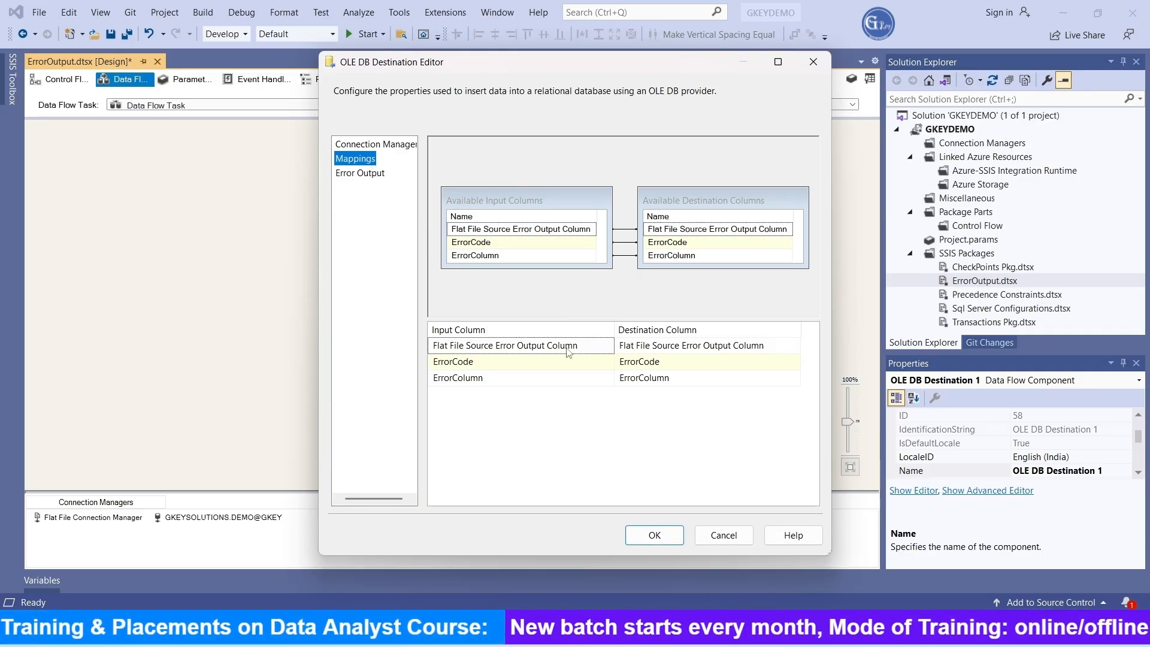
pyautogui.click(654, 535)
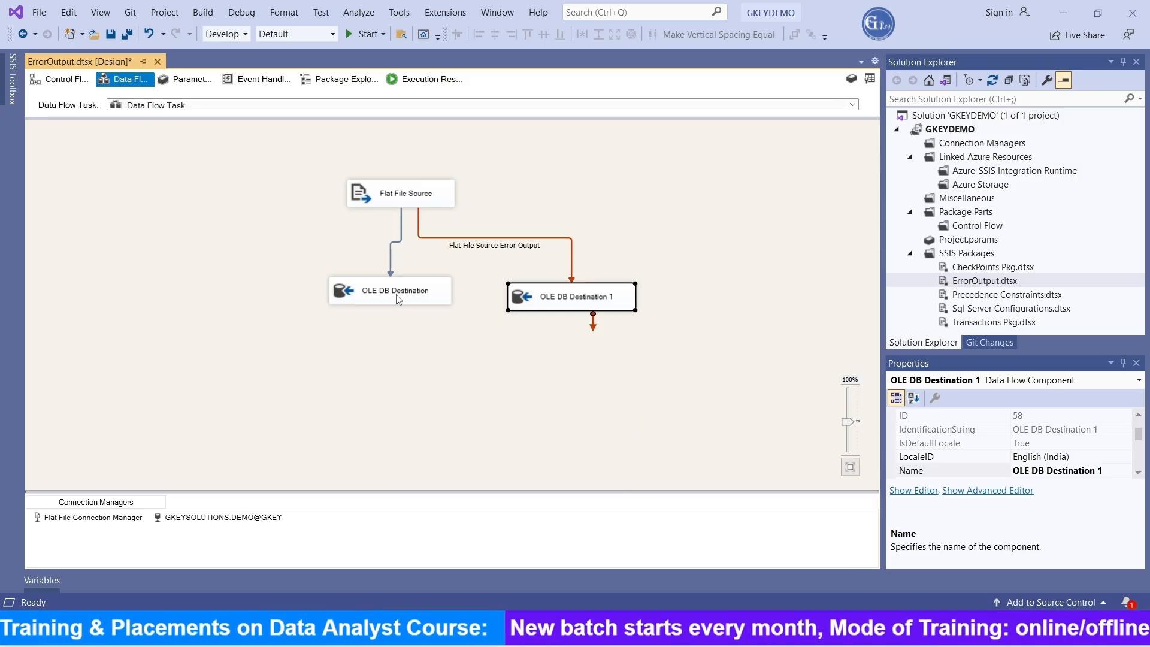
# Step: Arrange the two OLE DB destinations on either side below the Flat File Source and run the package
pyautogui.click(360, 293)
pyautogui.moveTo(574, 308); pyautogui.dragTo(500, 309)
pyautogui.click(748, 274)
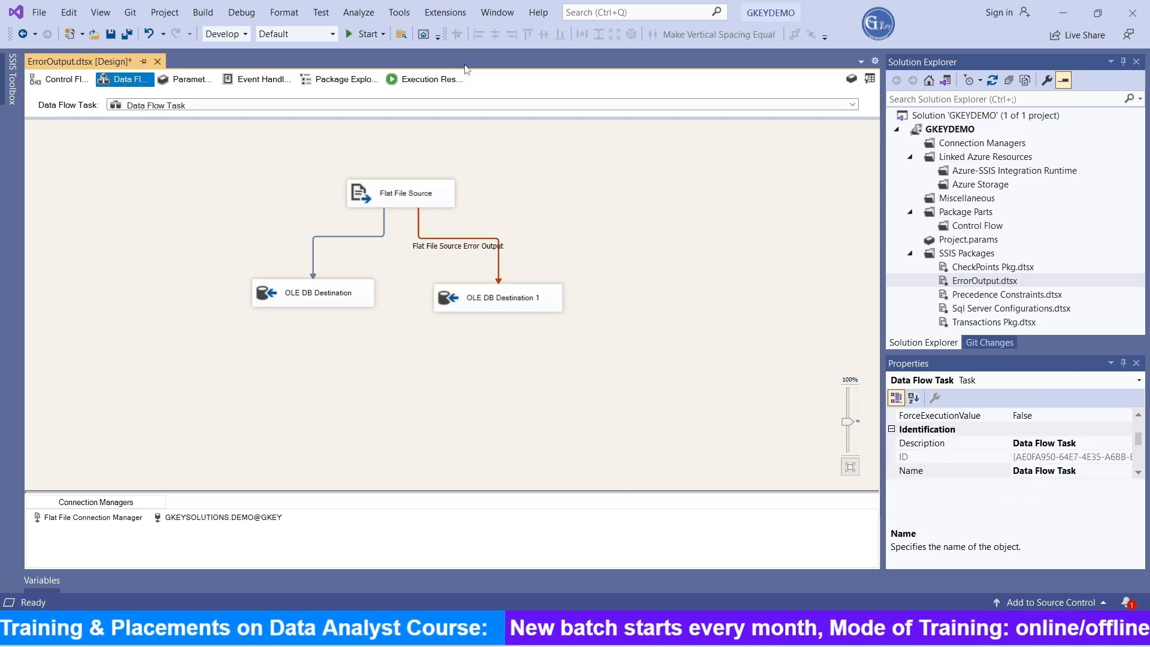
pyautogui.click(363, 34)
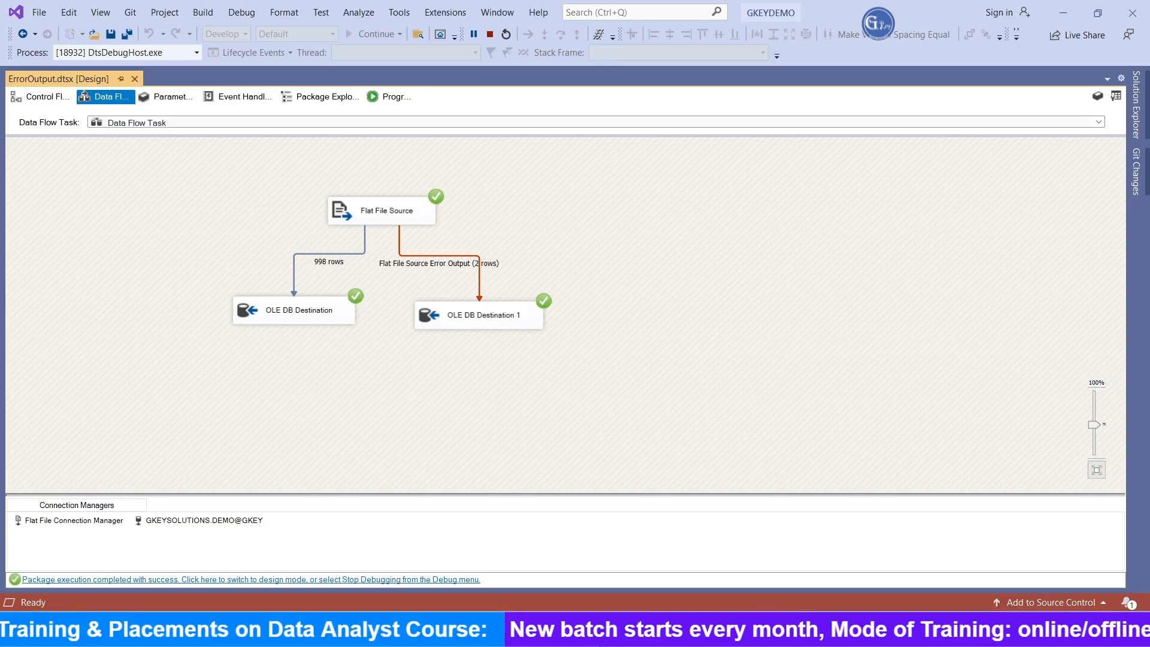
# Step: Switch to SQL Server Management Studio, add the query "select * from ErrorOutput1" below the existing one in SQLQuery2.sql and execute it alone
pyautogui.click(647, 630)
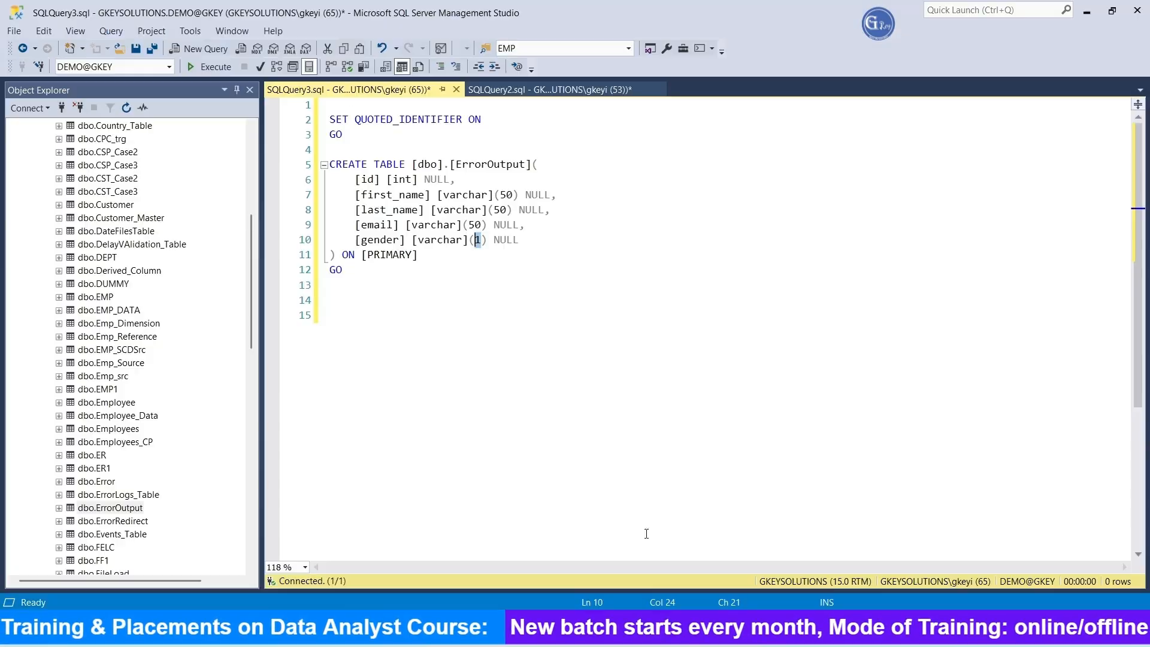
pyautogui.click(539, 89)
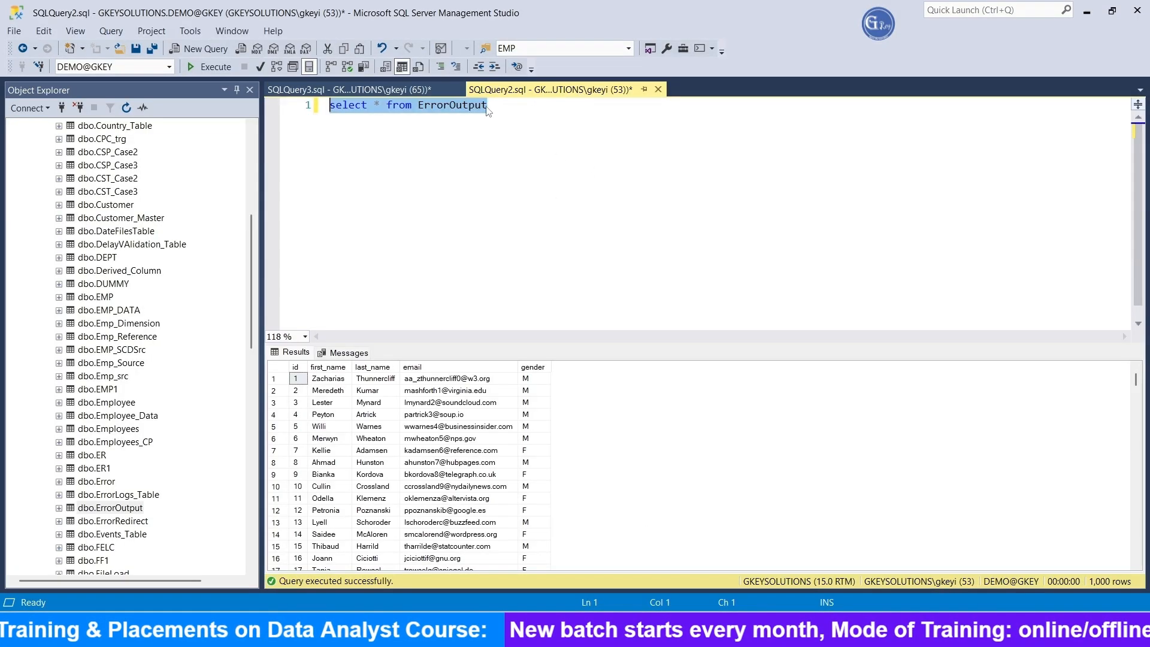
pyautogui.hotkey('ctrl', 'c')
pyautogui.click(519, 121)
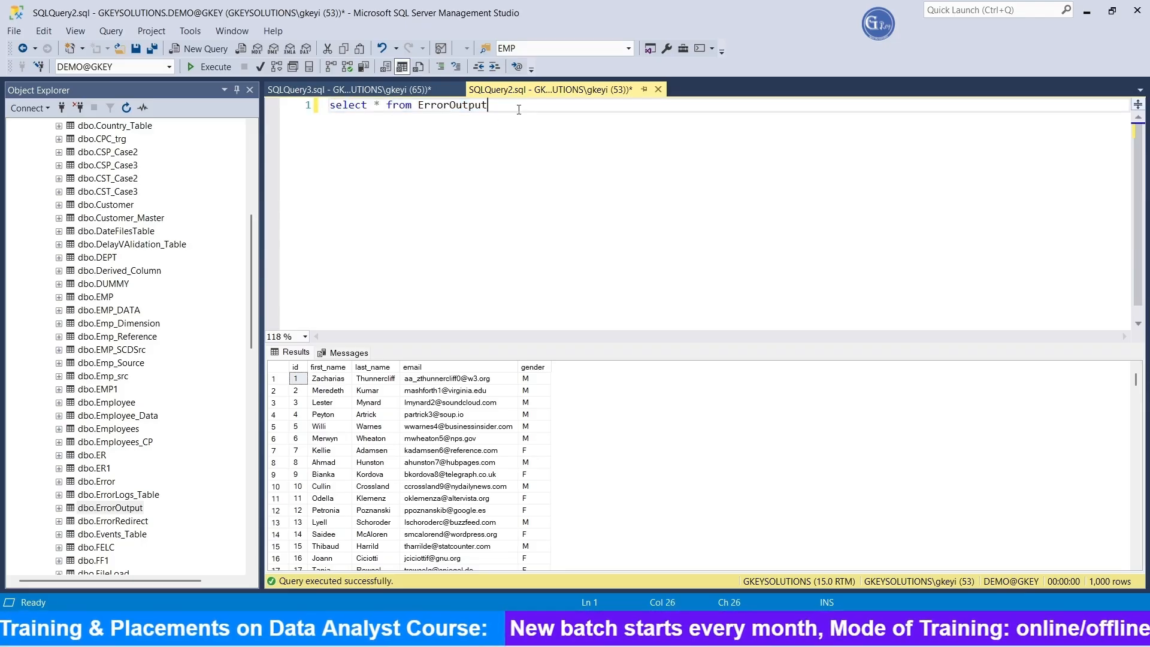
pyautogui.press('Return')
pyautogui.hotkey('ctrl', 'v')
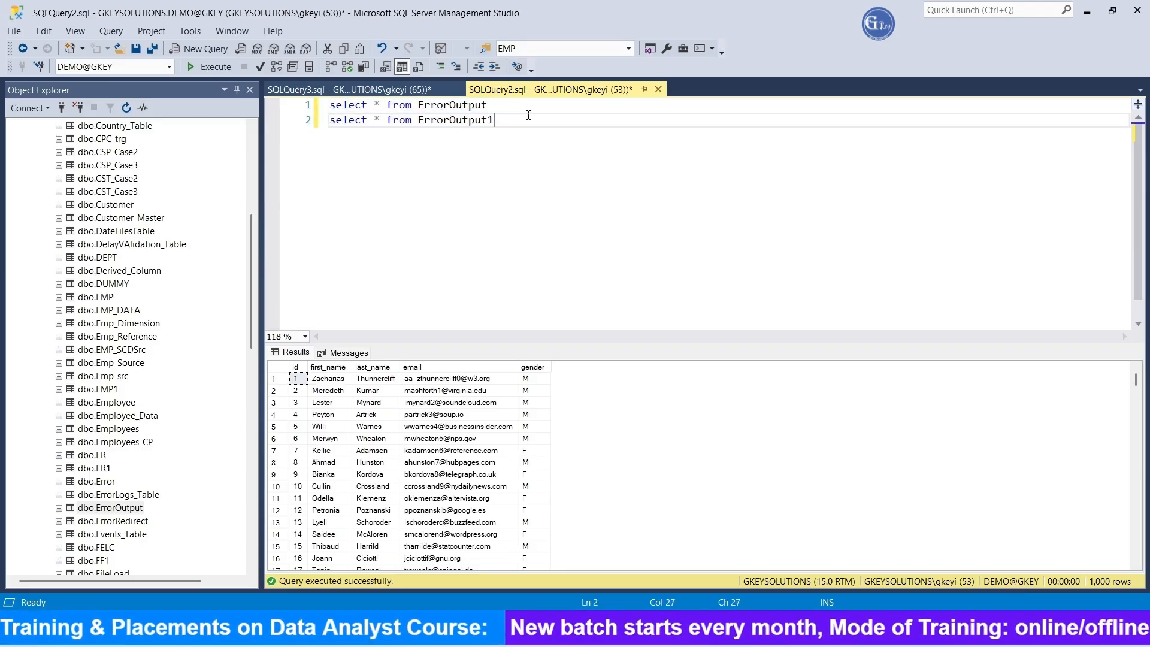
pyautogui.hotkey('shift', 'Home')
pyautogui.press('F5')
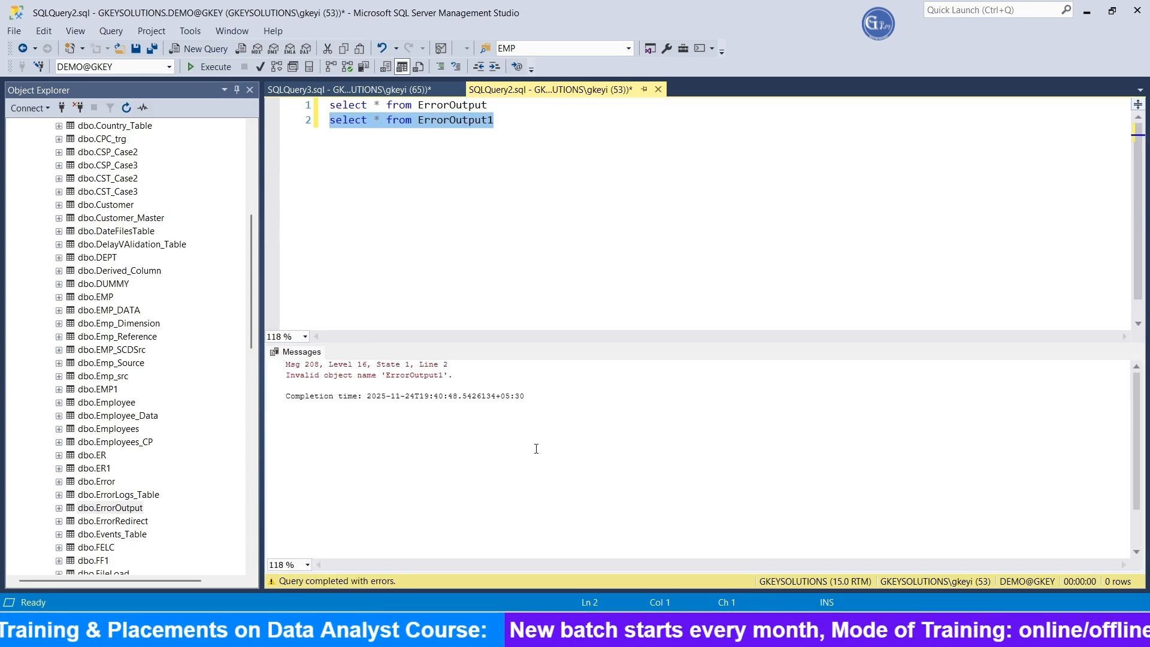
# Step: Switch to Visual Studio, stop debugging and check the table name assigned in OLE DB Destination 1
pyautogui.hotkey('alt', 'Tab')
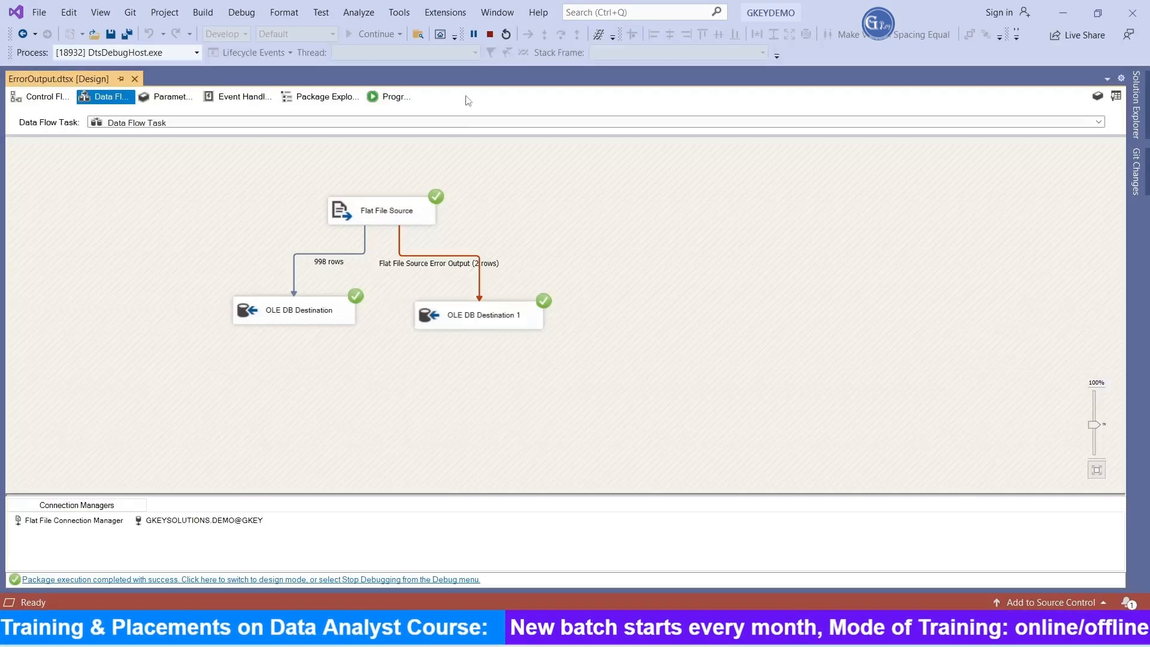
pyautogui.click(490, 36)
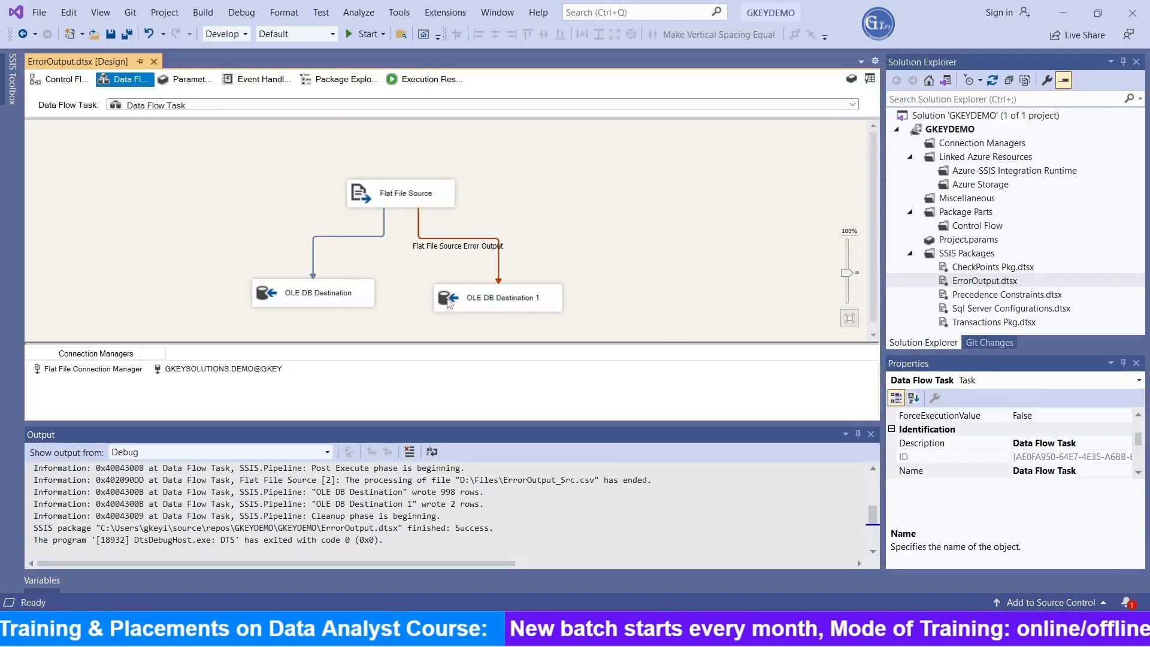
pyautogui.doubleClick(450, 304)
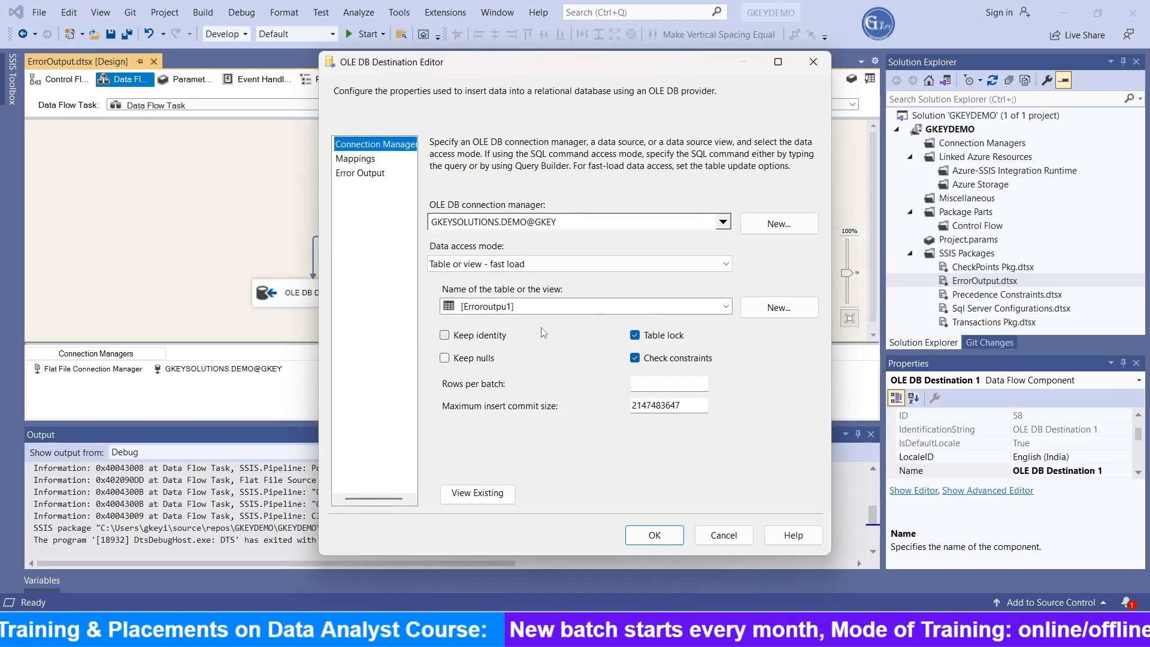
# Step: In SQL Server Management Studio, correct the second query's table name to ErrorOutpu1 and execute only that line
pyautogui.hotkey('alt', 'Tab')
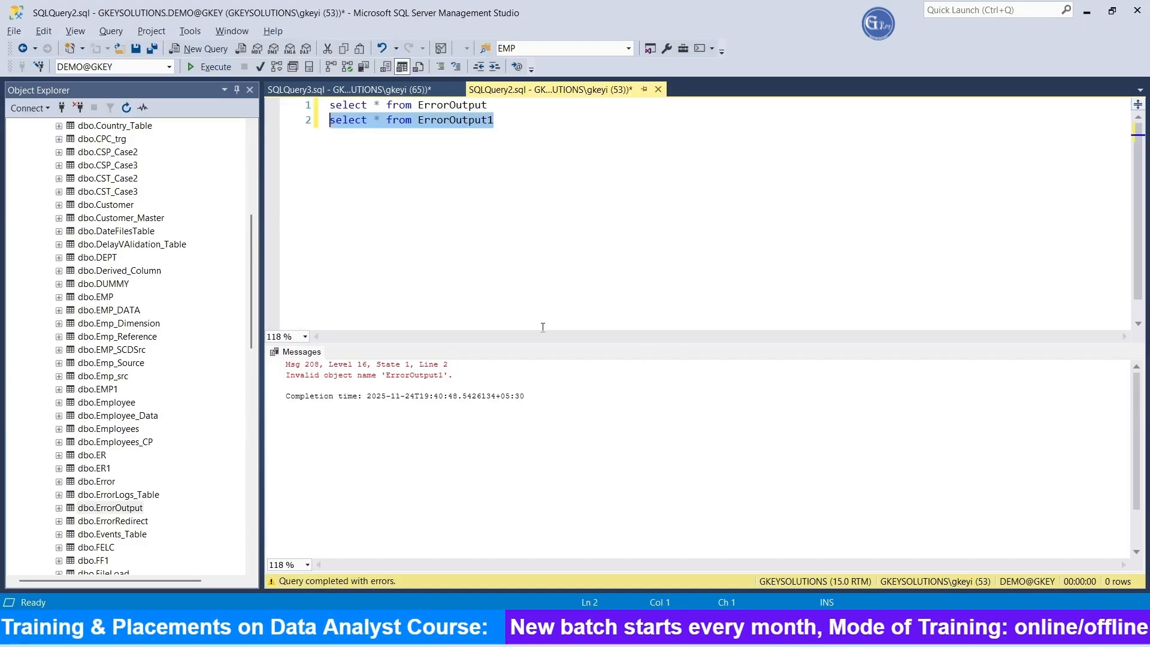
pyautogui.click(489, 119)
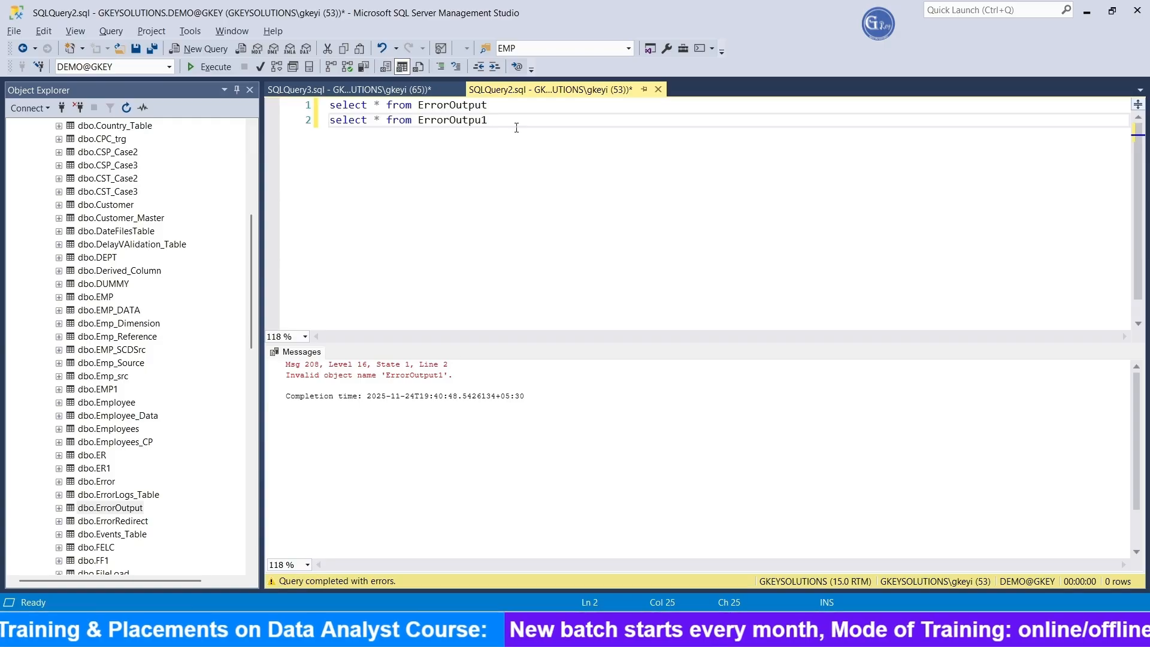
pyautogui.moveTo(515, 122); pyautogui.dragTo(280, 119)
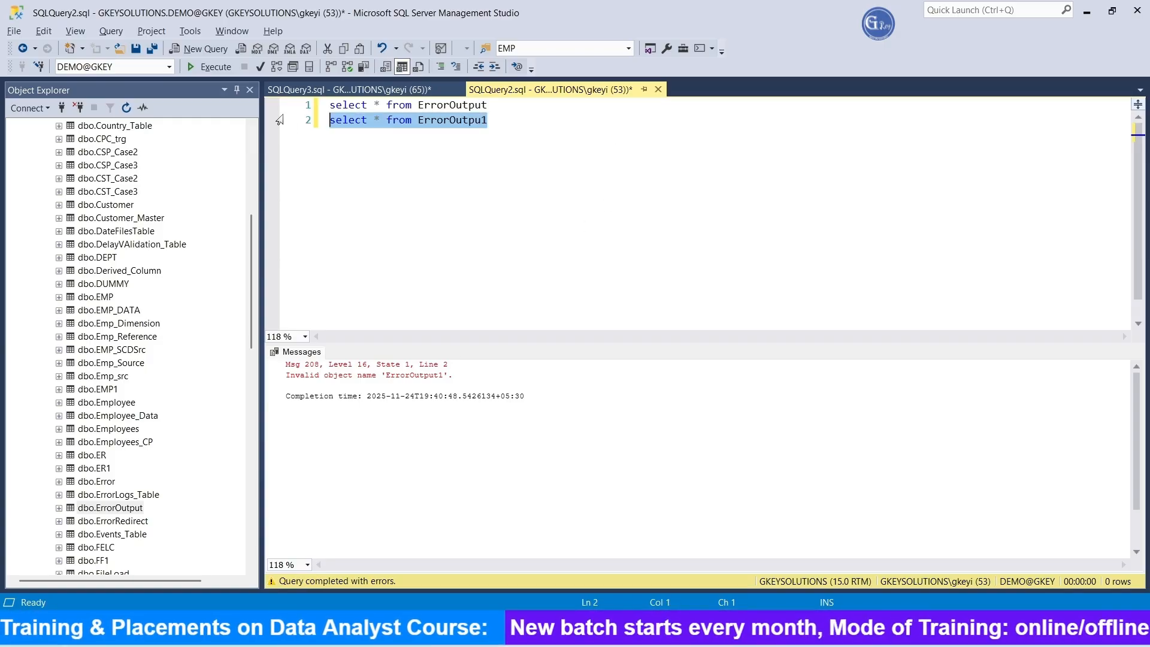
pyautogui.click(222, 65)
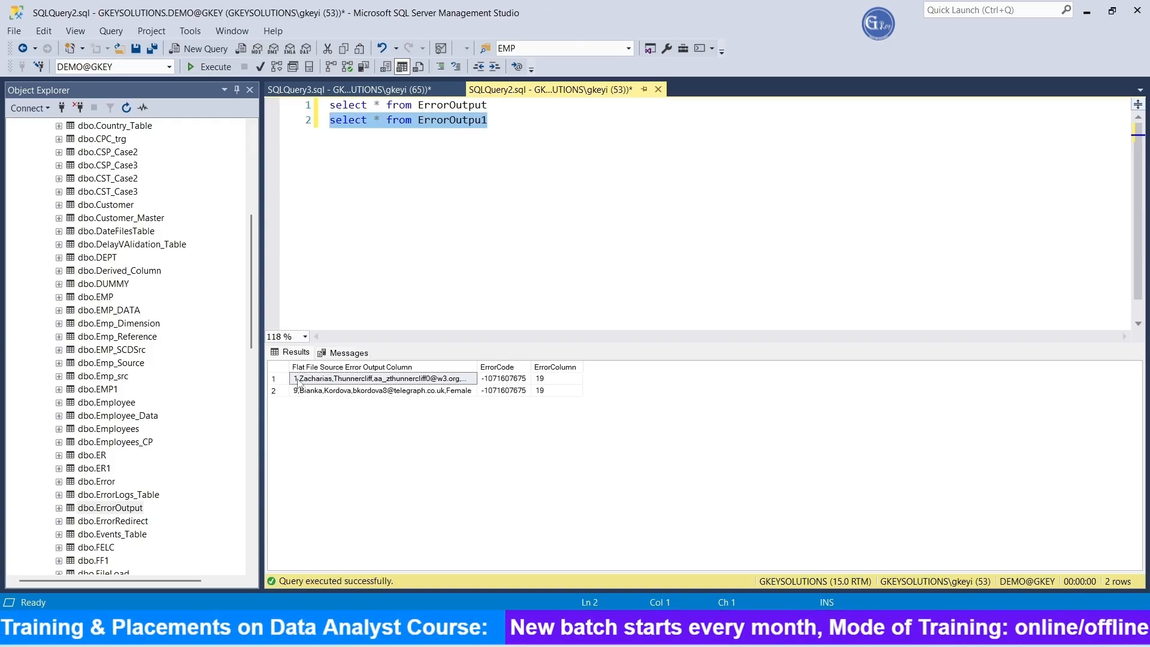
# Step: Open ErrorOutput_Src.csv from File Explorer, compare the gender values in rows 1 and 9 with the redirected rows, and return to the query
pyautogui.hotkey('alt', 'Tab')
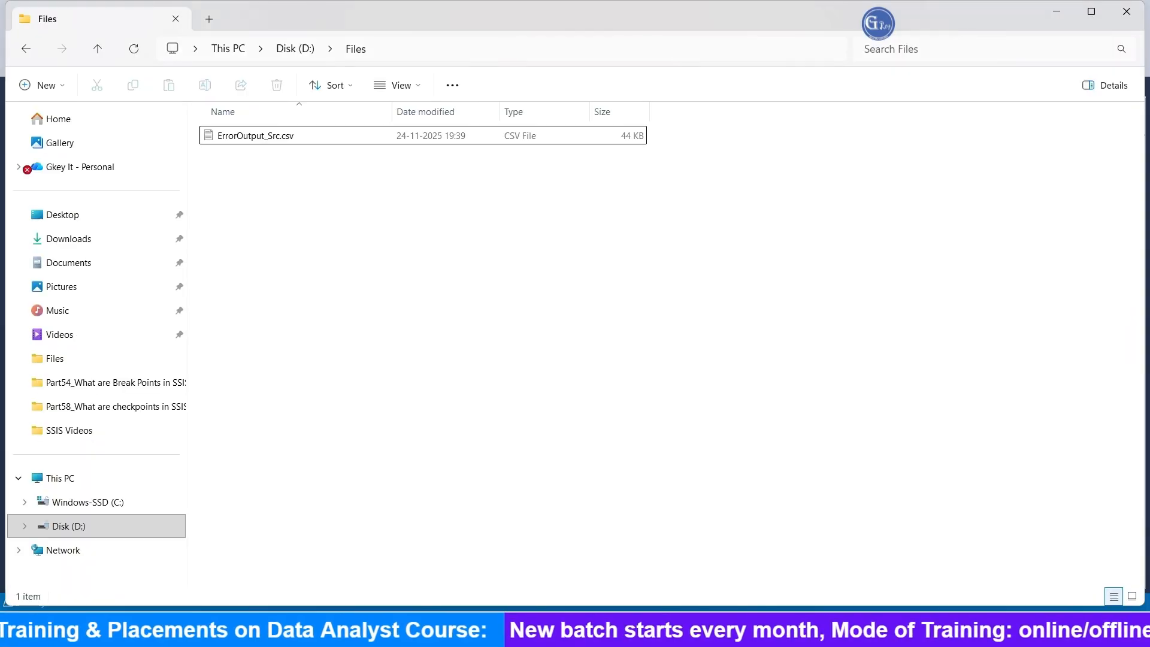
pyautogui.click(249, 135)
pyautogui.press('Return')
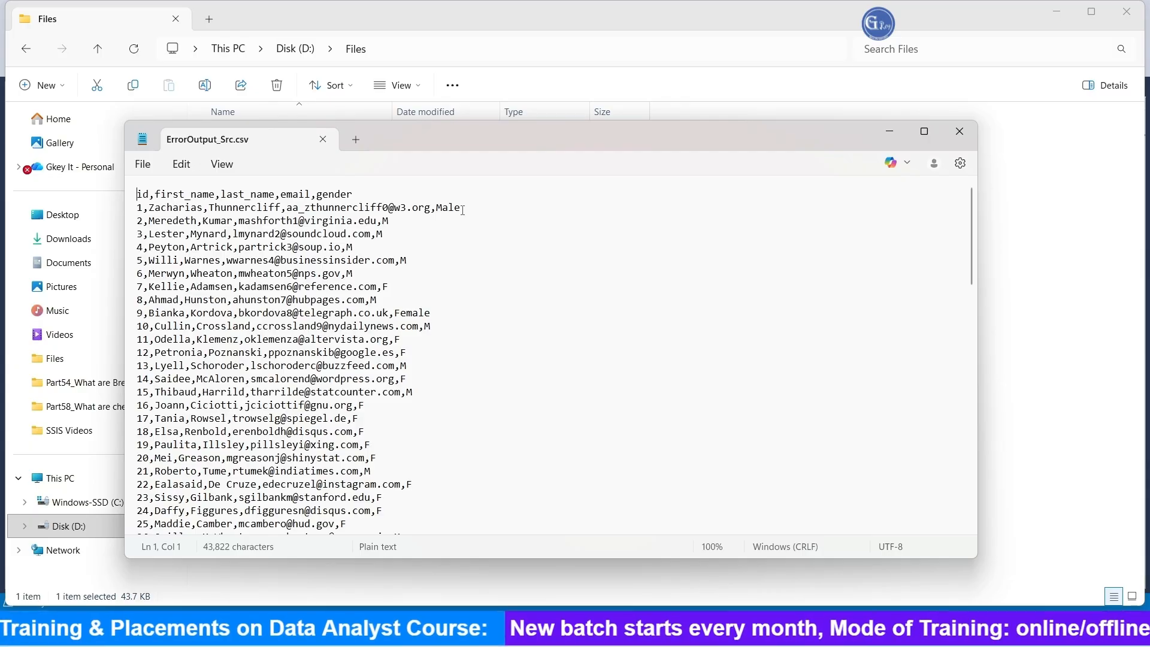
pyautogui.moveTo(462, 209); pyautogui.dragTo(442, 208)
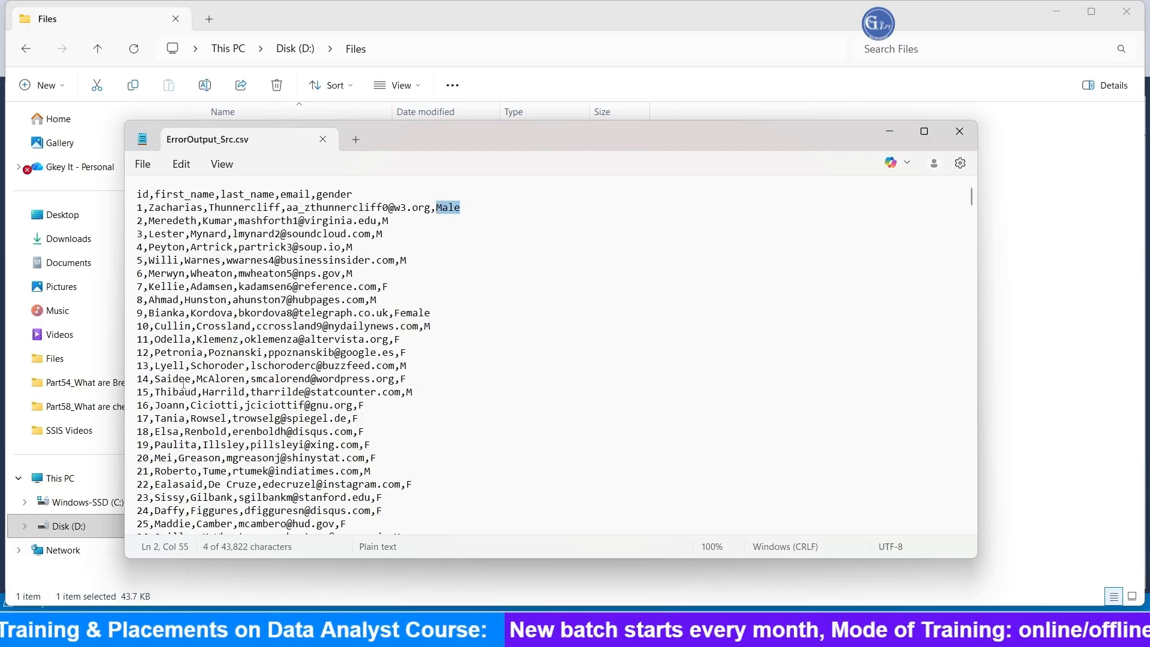
pyautogui.moveTo(397, 313); pyautogui.dragTo(441, 313)
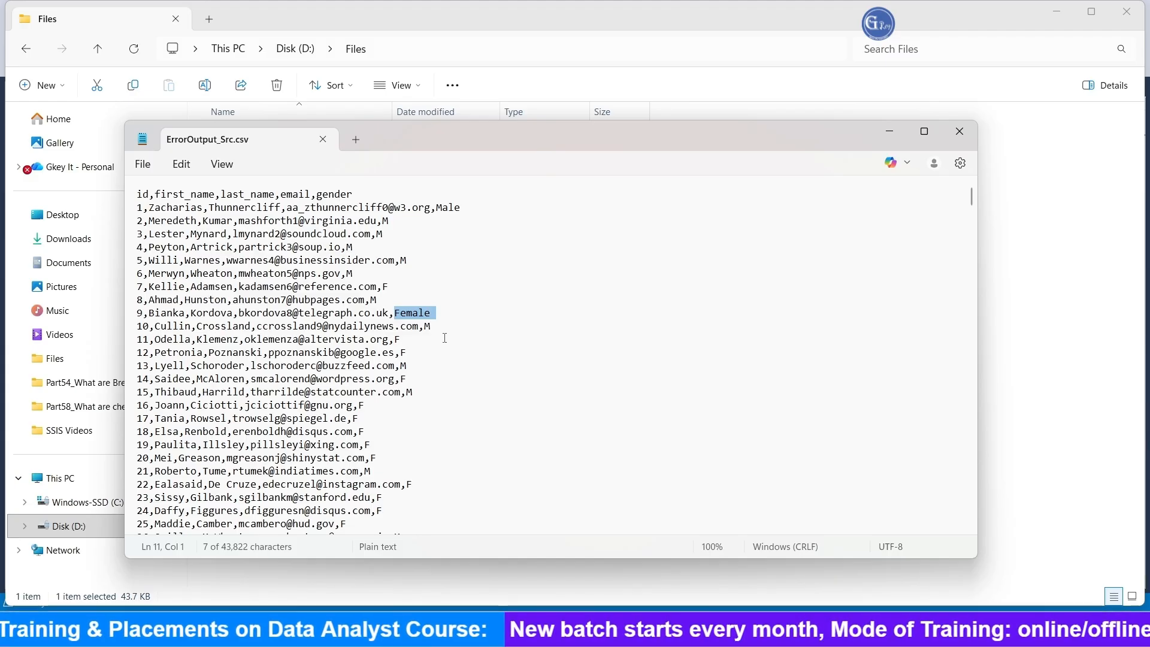
pyautogui.click(960, 131)
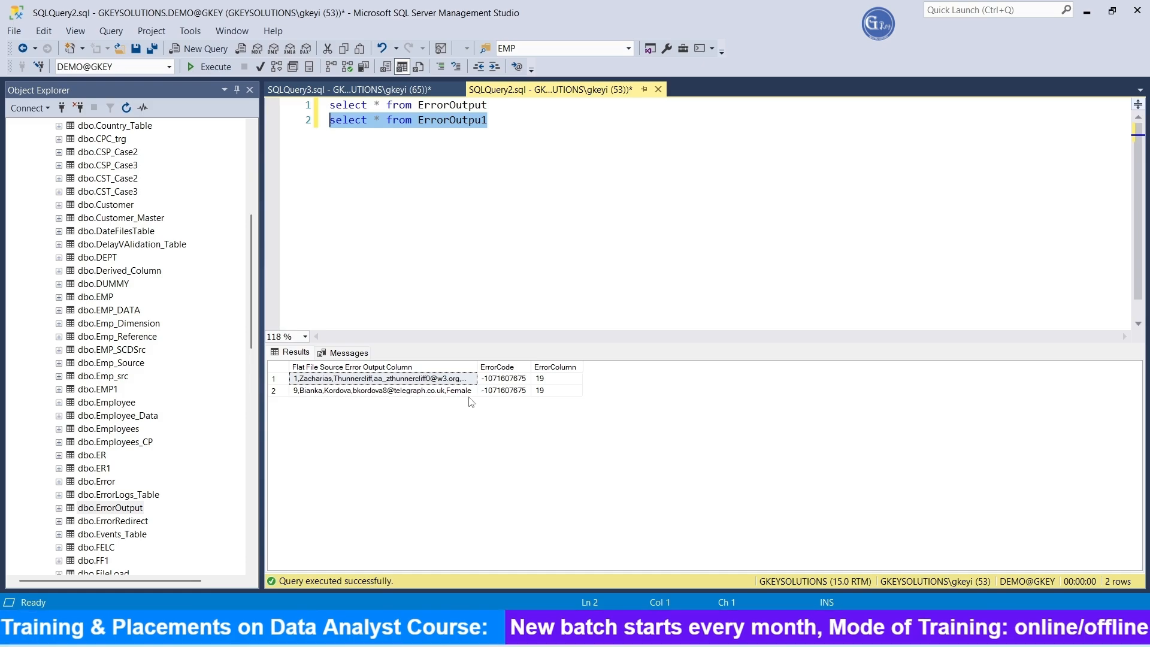
pyautogui.click(529, 240)
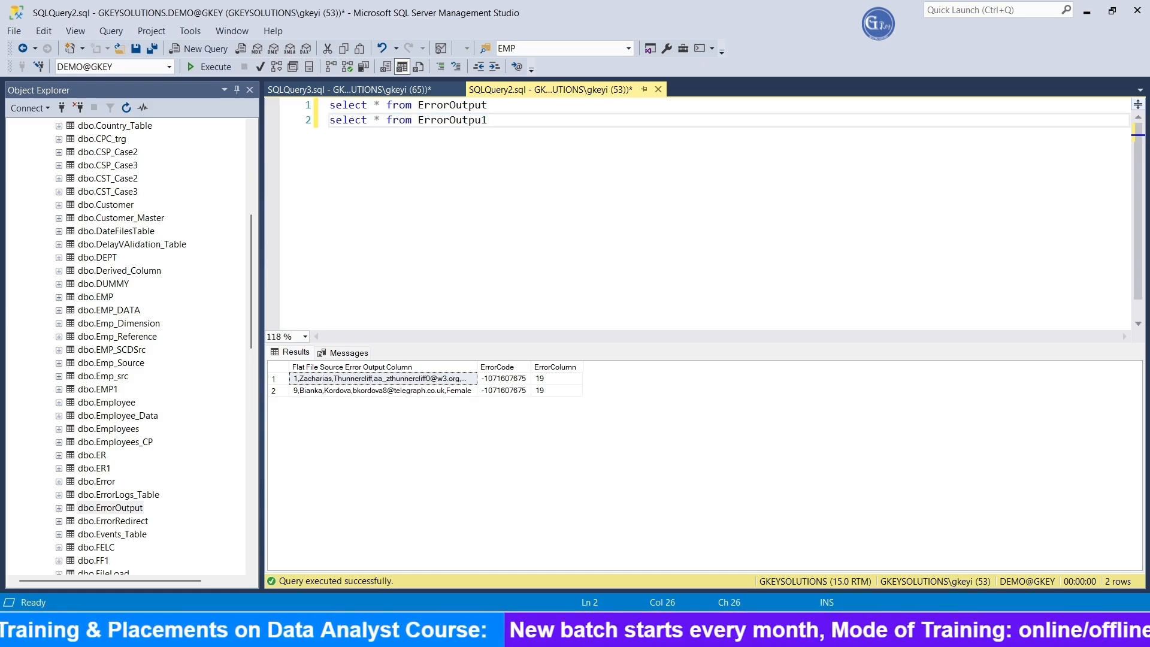
# Step: Reopen ErrorOutput_Src.csv, change the id of the second record to 2asdf, and save and close the file
pyautogui.click(502, 630)
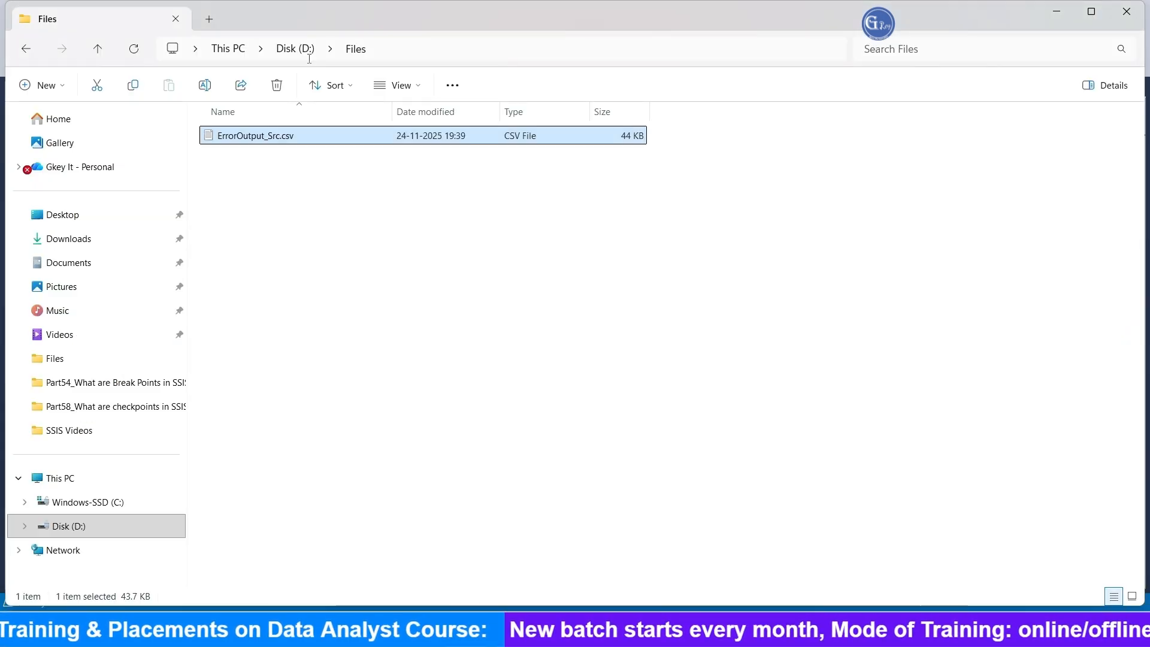
pyautogui.doubleClick(295, 137)
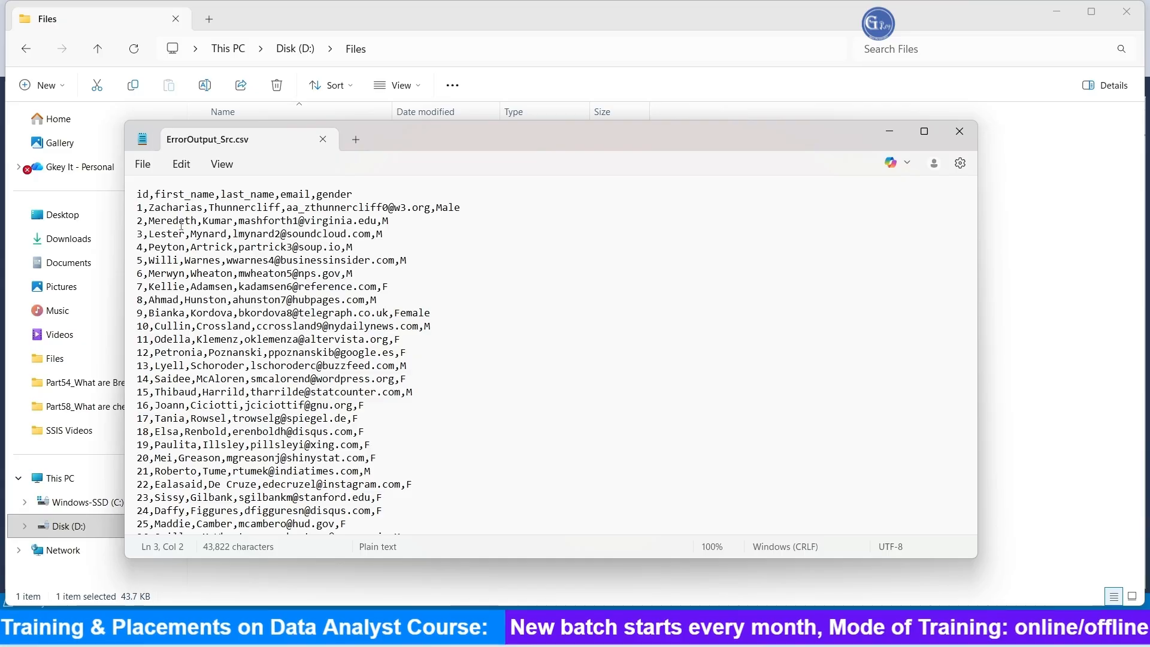
pyautogui.write('asdf')
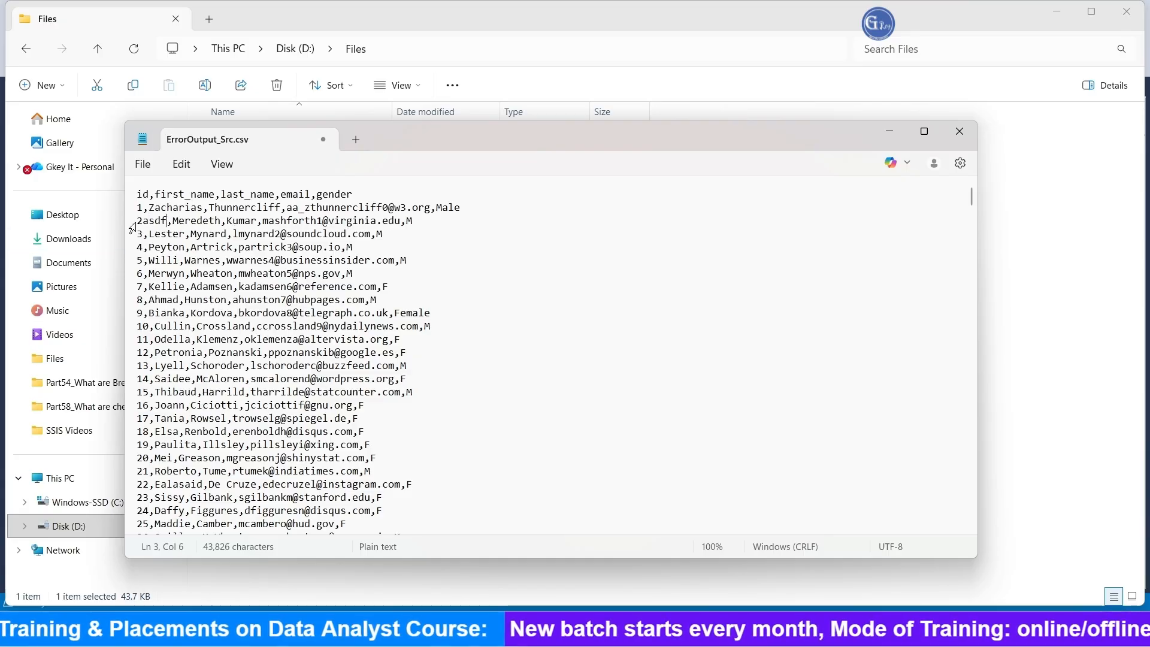
pyautogui.moveTo(166, 220); pyautogui.dragTo(137, 221)
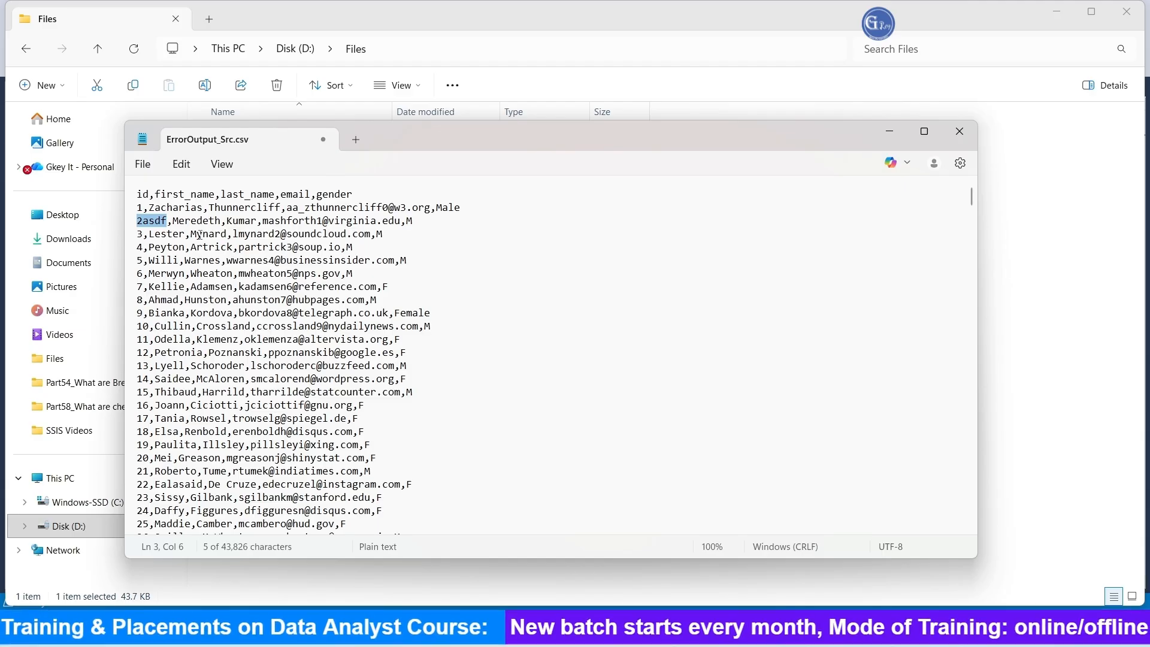
pyautogui.click(960, 132)
pyautogui.click(454, 376)
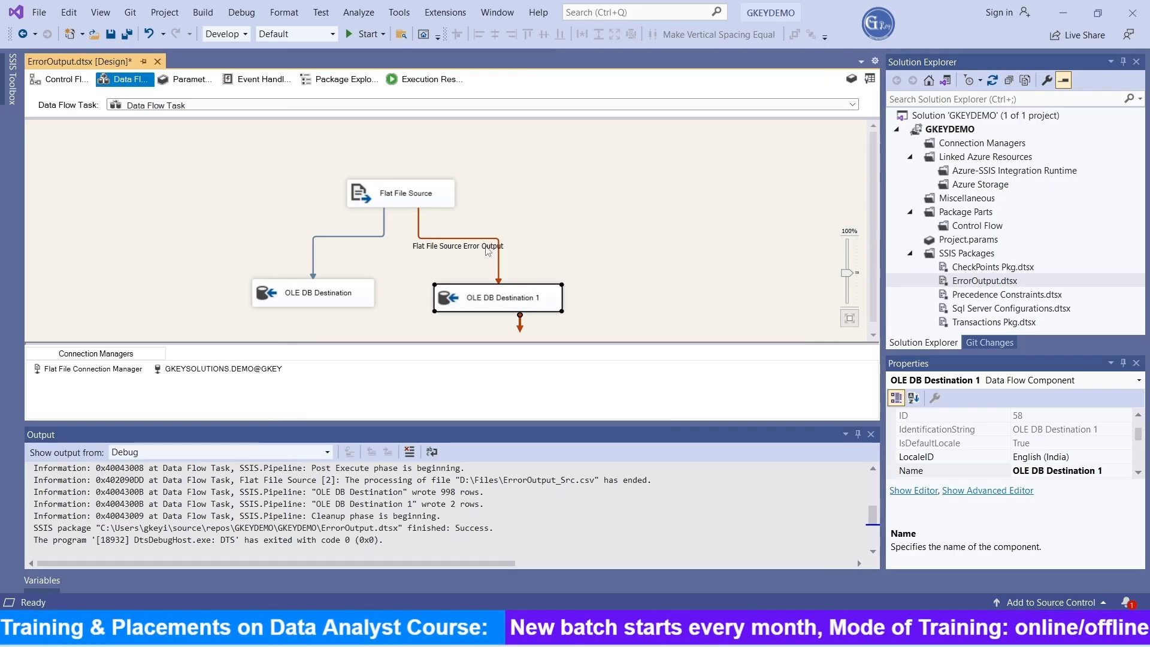
# Step: In Visual Studio, delete the error output path to OLE DB Destination 1 and reconnect the Flat File Source's error output to it
pyautogui.click(489, 246)
pyautogui.press('Delete')
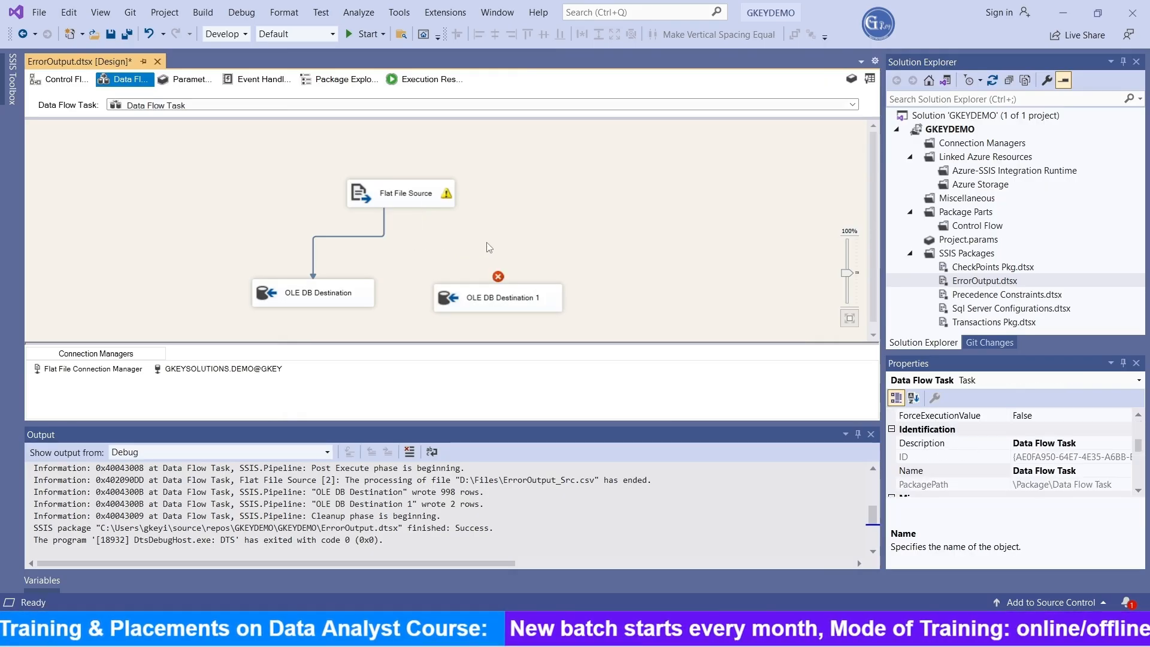
pyautogui.click(416, 205)
pyautogui.doubleClick(423, 222)
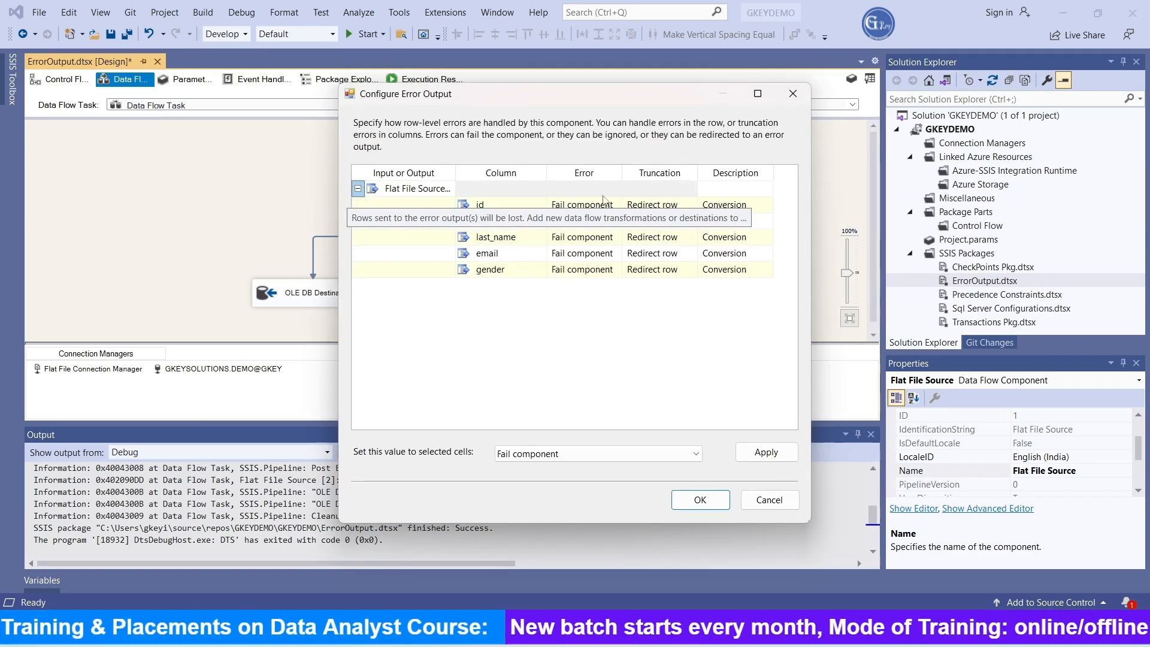
# Step: Set Error to Redirect row for all columns from id to gender in the error output configuration, and run the package
pyautogui.click(590, 194)
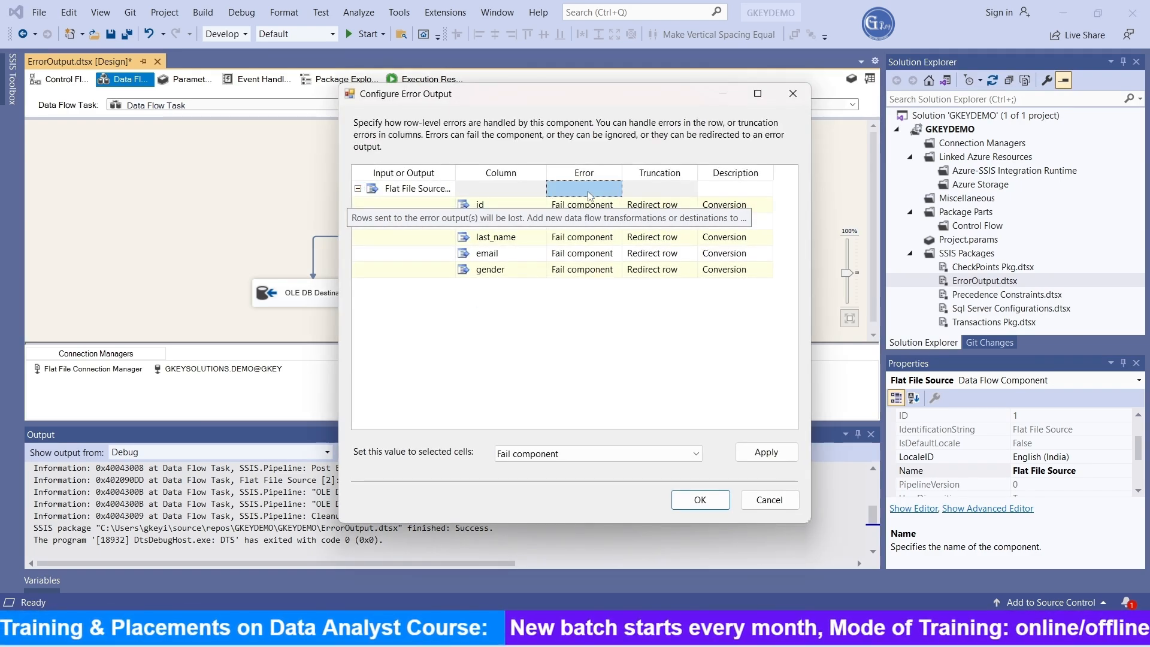
pyautogui.keyDown('ctrl'); pyautogui.click(589, 271); pyautogui.keyUp('ctrl')
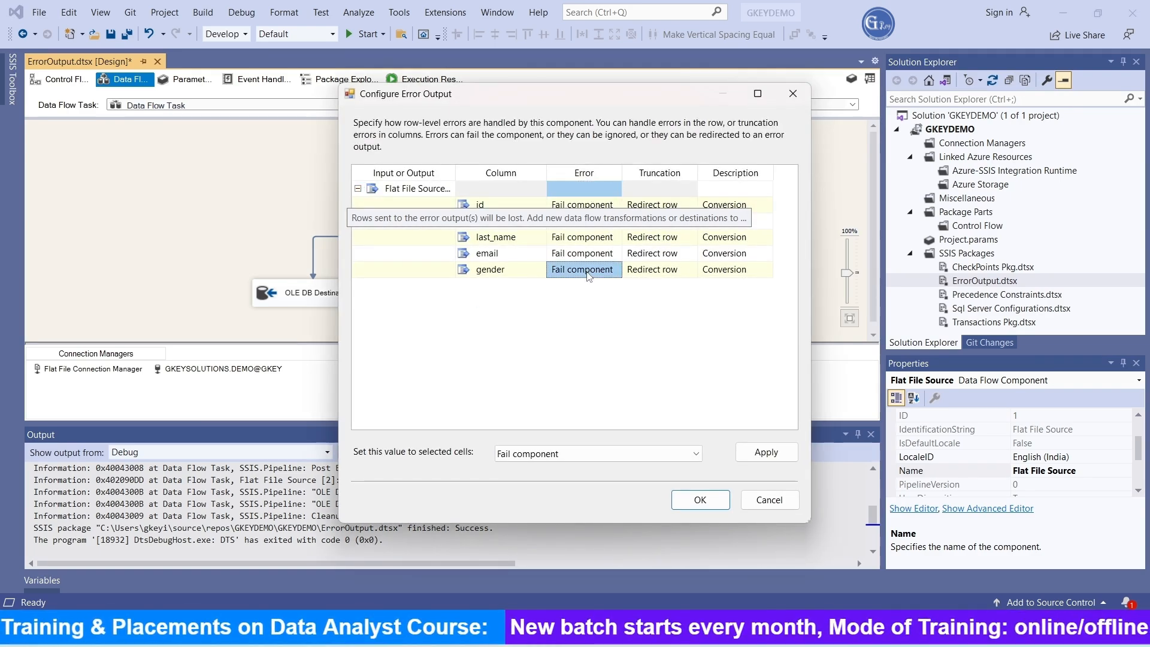
pyautogui.click(604, 186)
pyautogui.keyDown('shift'); pyautogui.click(593, 271); pyautogui.keyUp('shift')
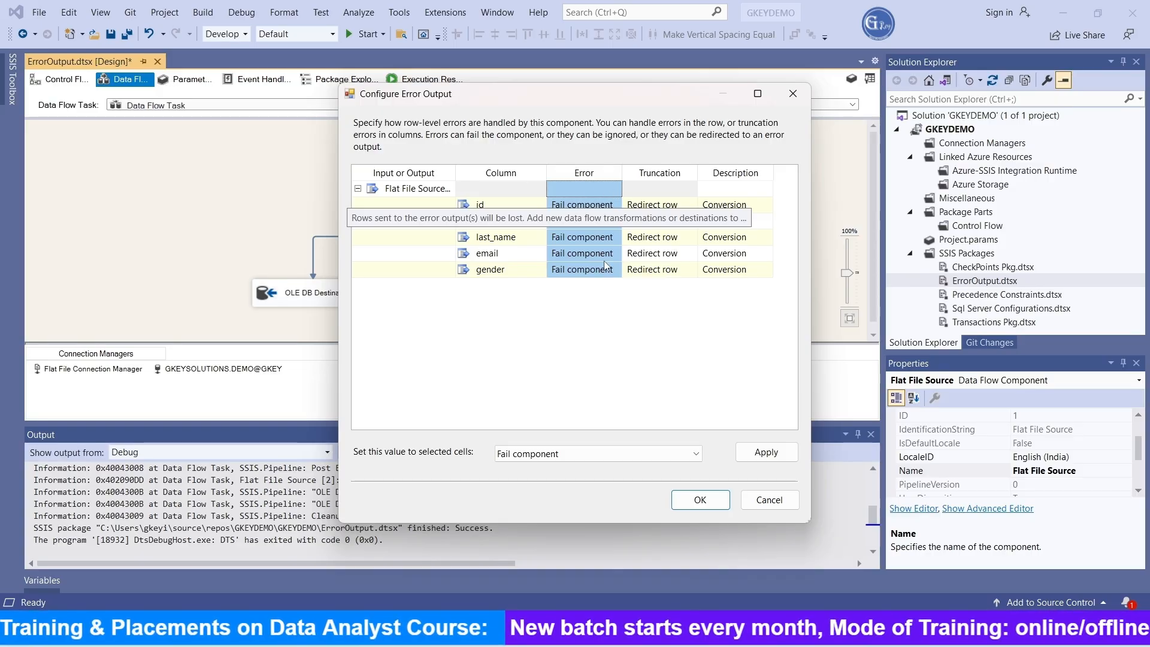
pyautogui.click(593, 454)
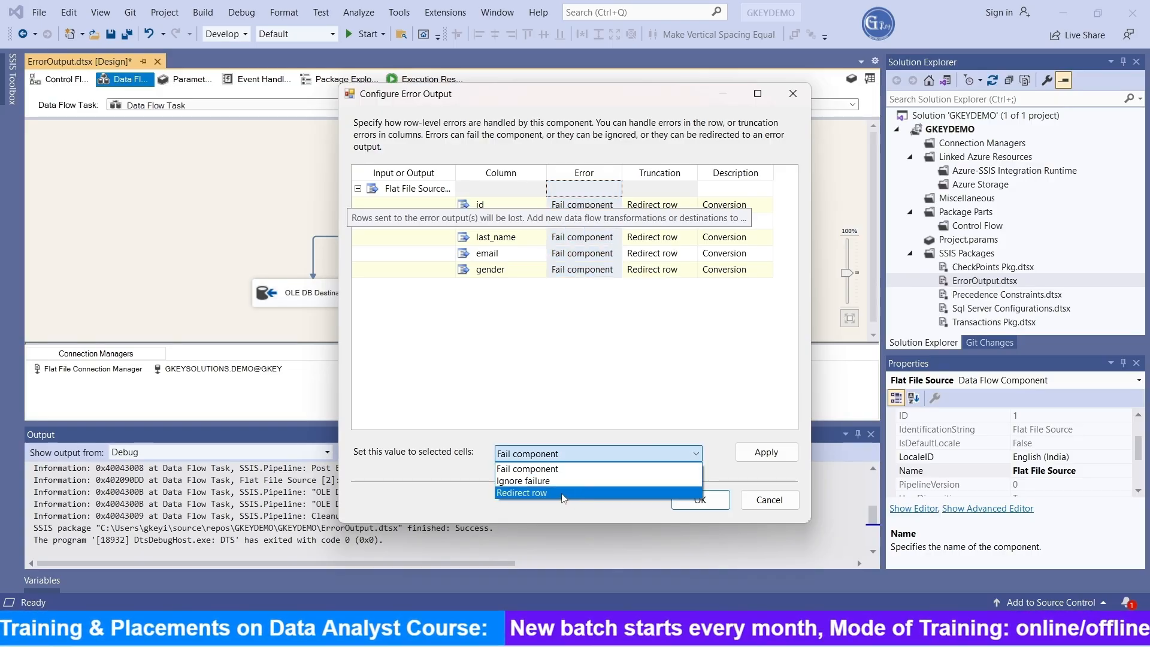
pyautogui.click(563, 493)
pyautogui.click(768, 455)
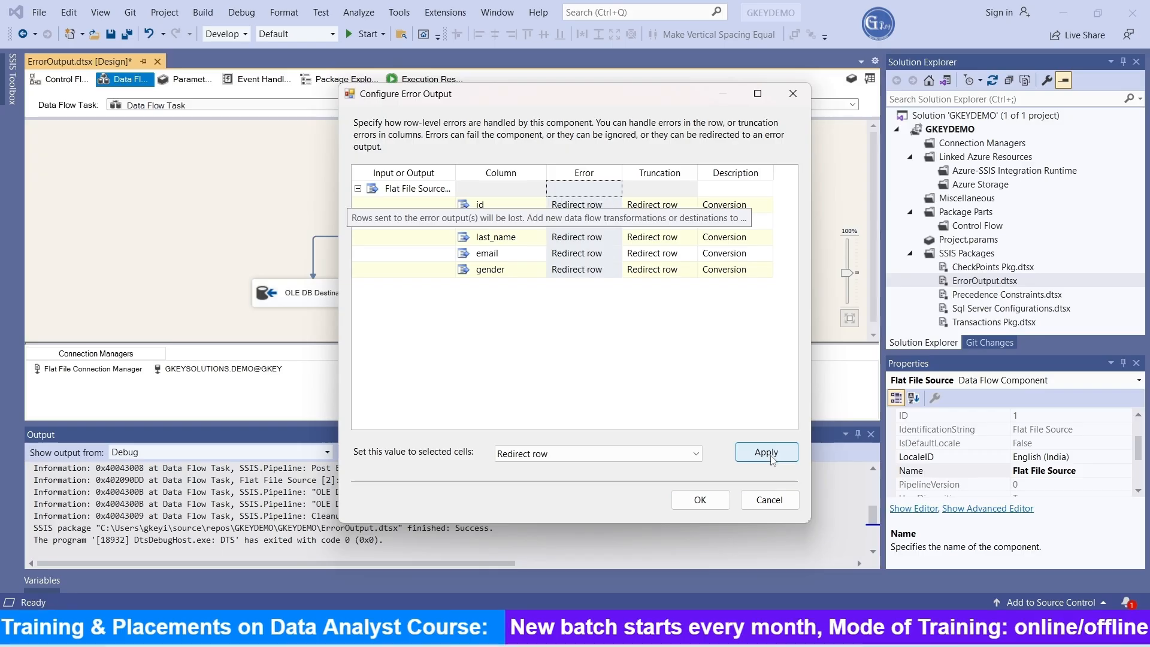
pyautogui.click(700, 501)
pyautogui.click(623, 169)
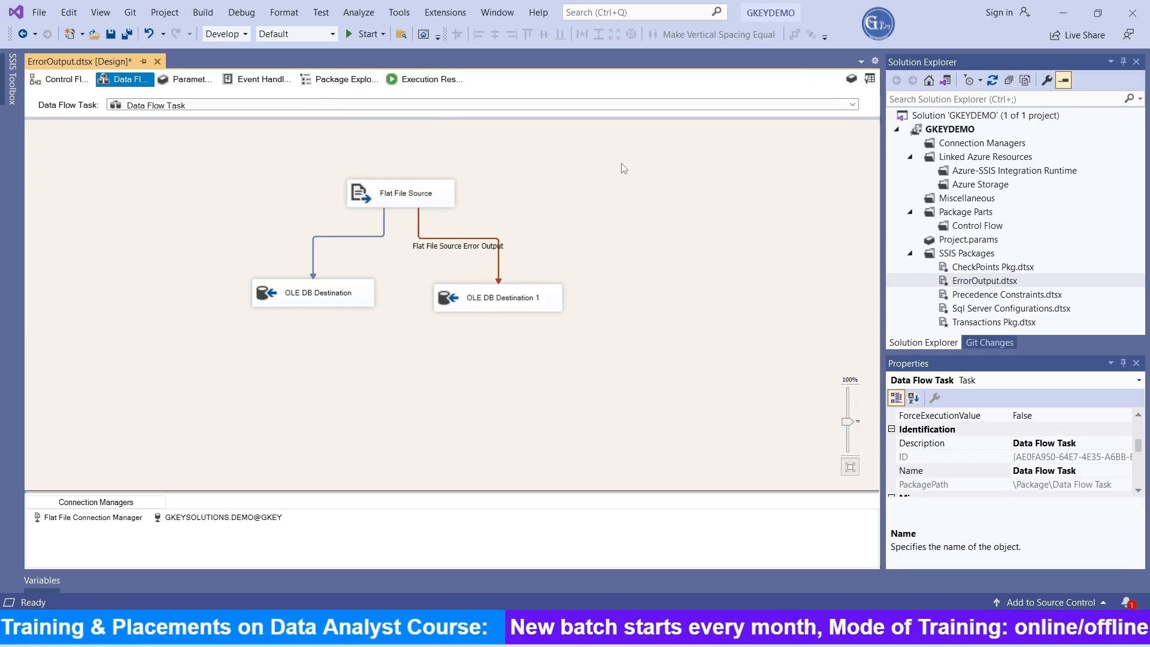
pyautogui.click(363, 34)
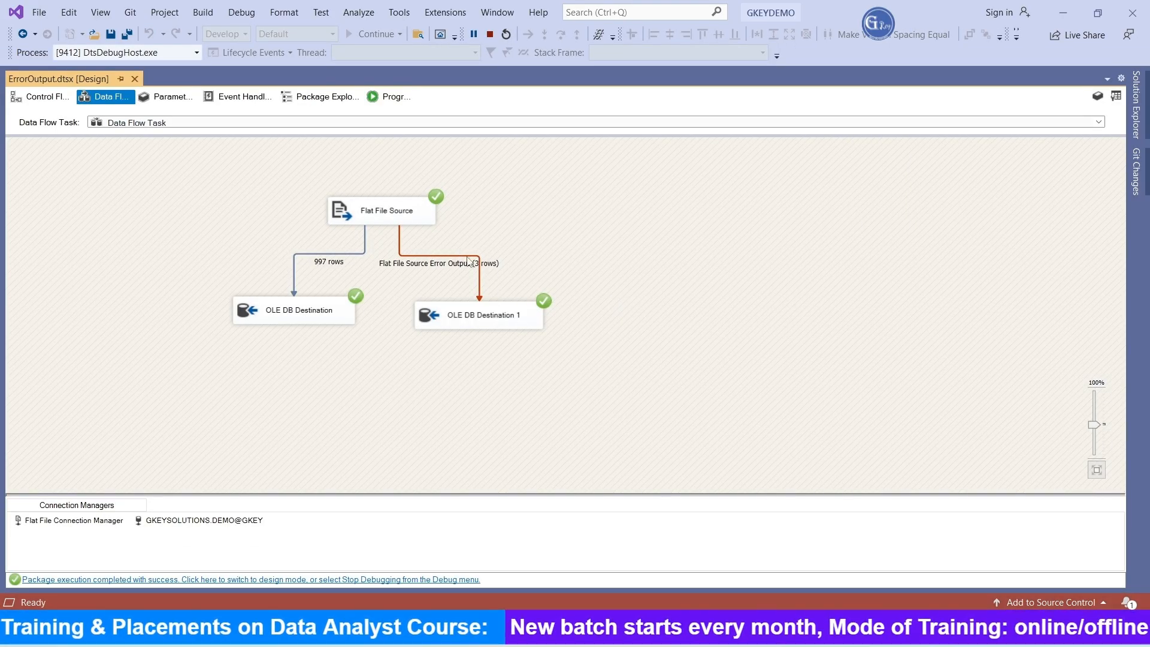
# Step: Query ErrorOutpu1 again in SQL Server Management Studio and compare the ErrorColumn values of the gender rows with the 2asdf row
pyautogui.hotkey('alt', 'Tab')
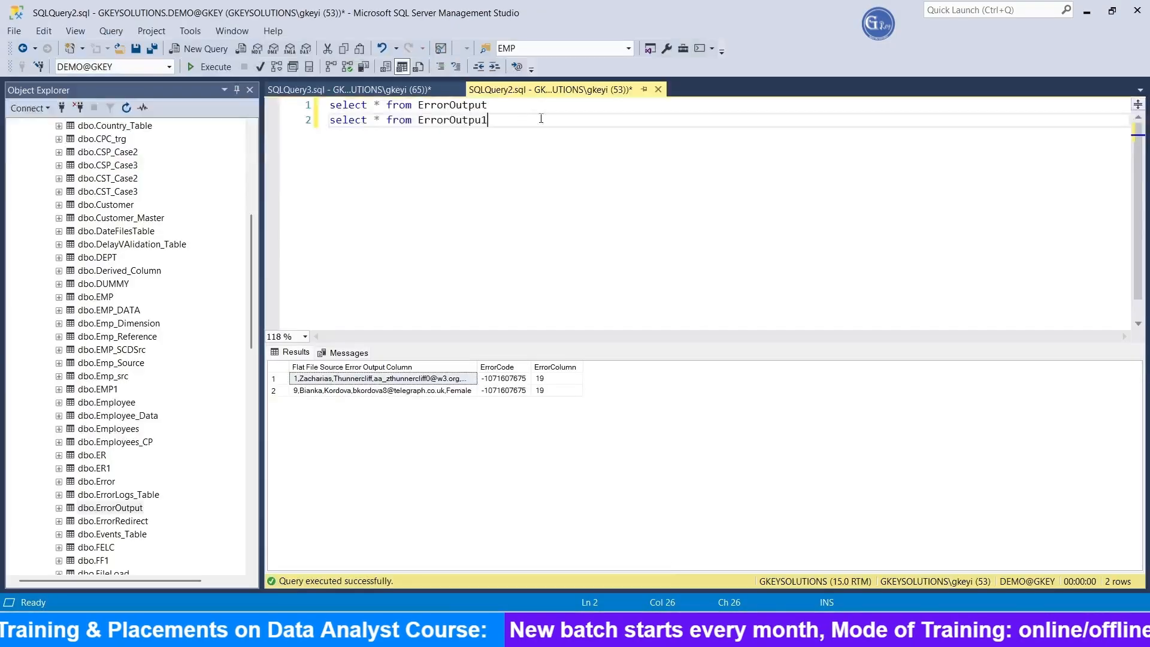
pyautogui.moveTo(515, 125); pyautogui.dragTo(328, 121)
pyautogui.click(207, 67)
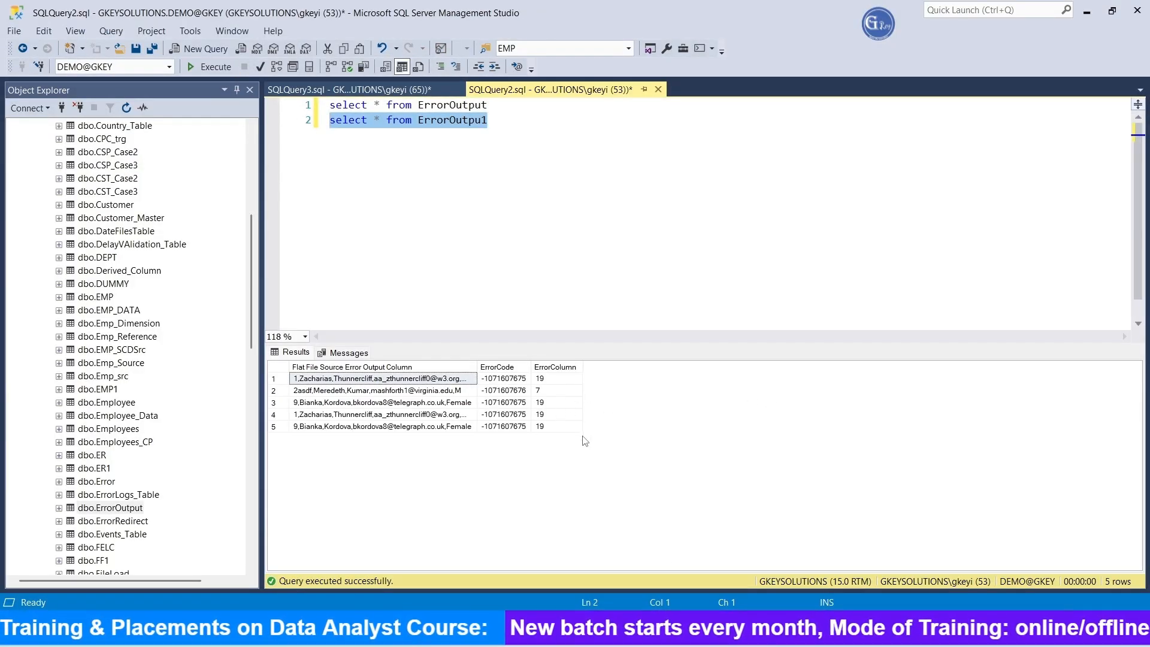
pyautogui.moveTo(548, 404); pyautogui.dragTo(544, 429)
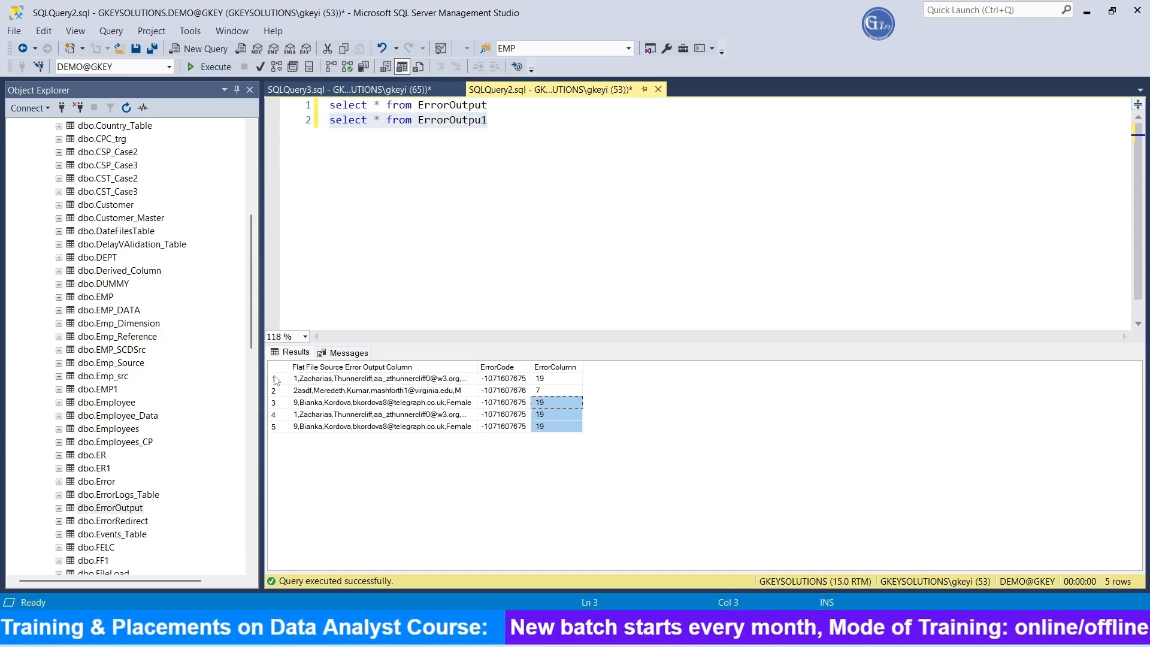
pyautogui.click(309, 392)
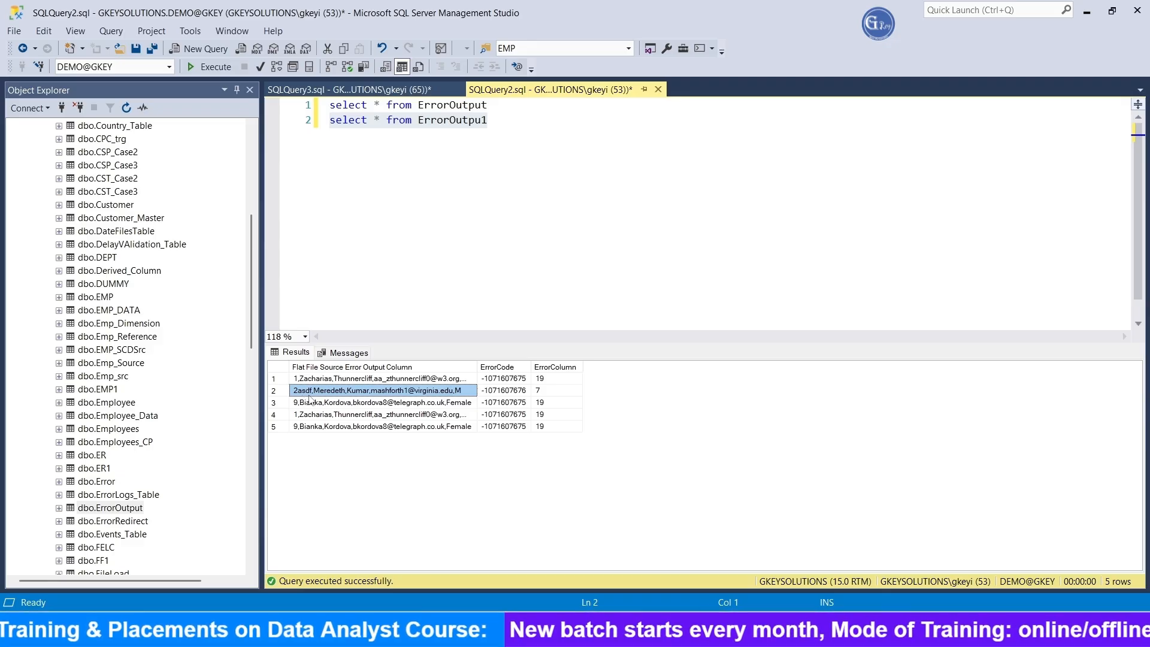
pyautogui.click(554, 393)
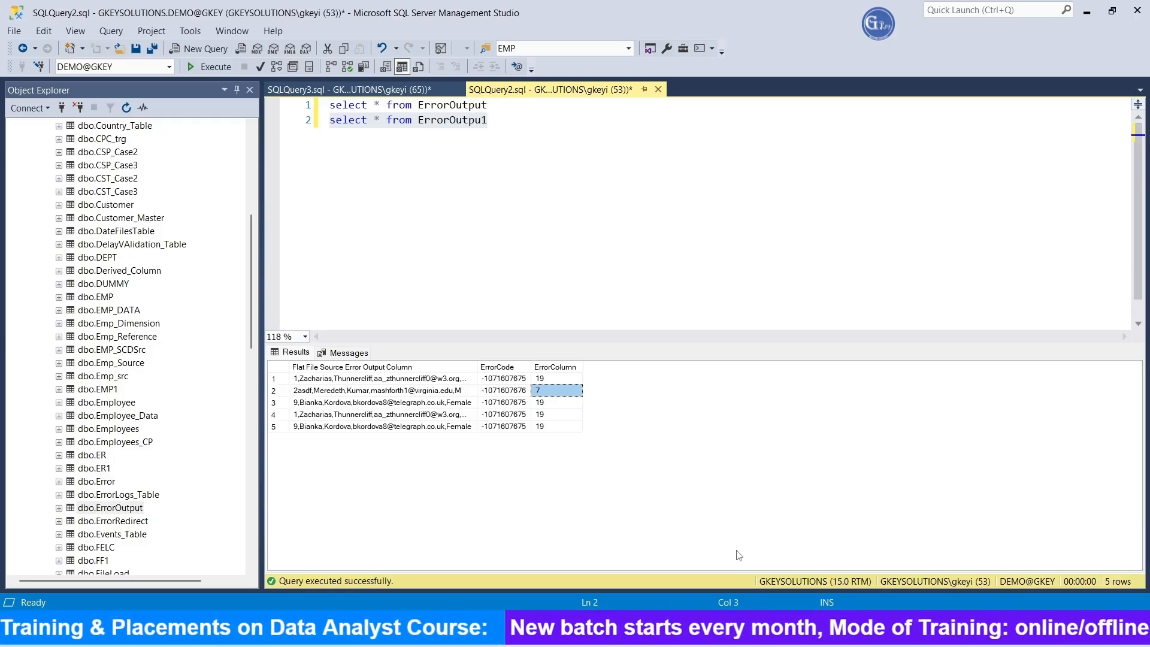
# Step: Switch back to Visual Studio, stop debugging the package and close the Output window
pyautogui.click(766, 632)
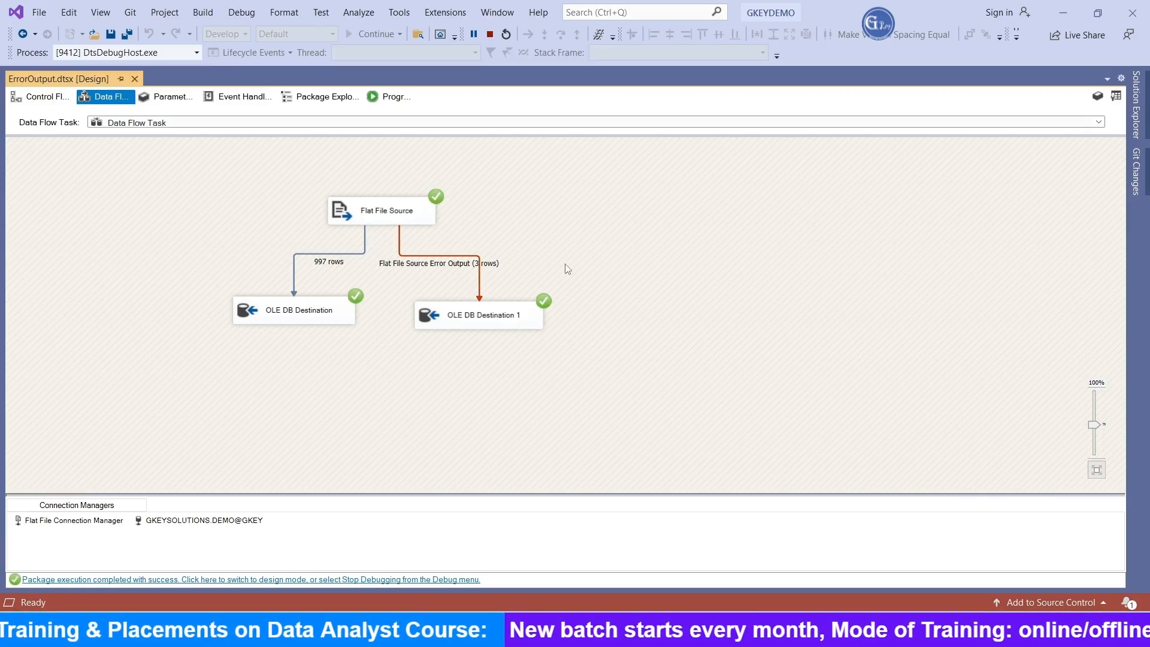
pyautogui.click(493, 34)
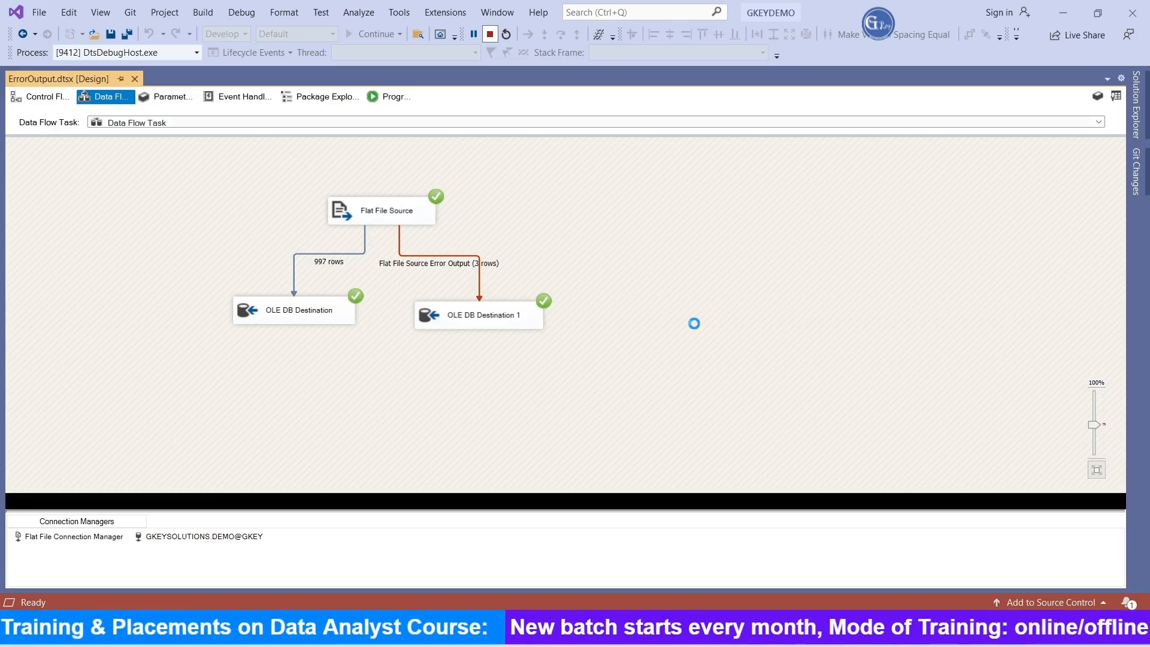
pyautogui.click(871, 435)
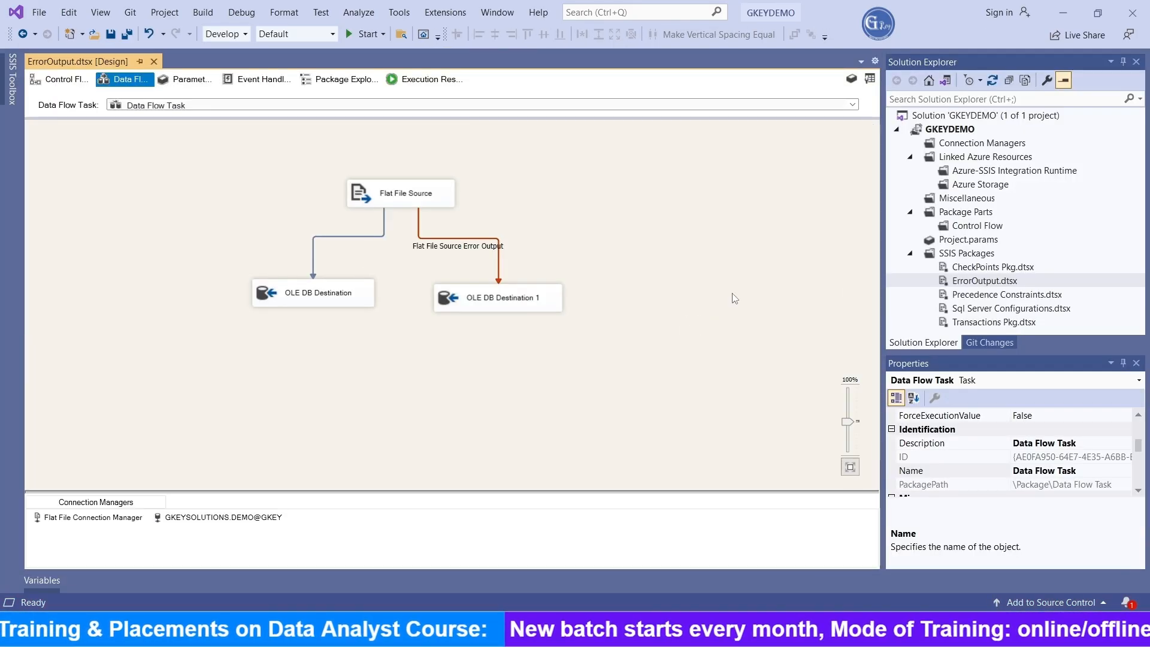